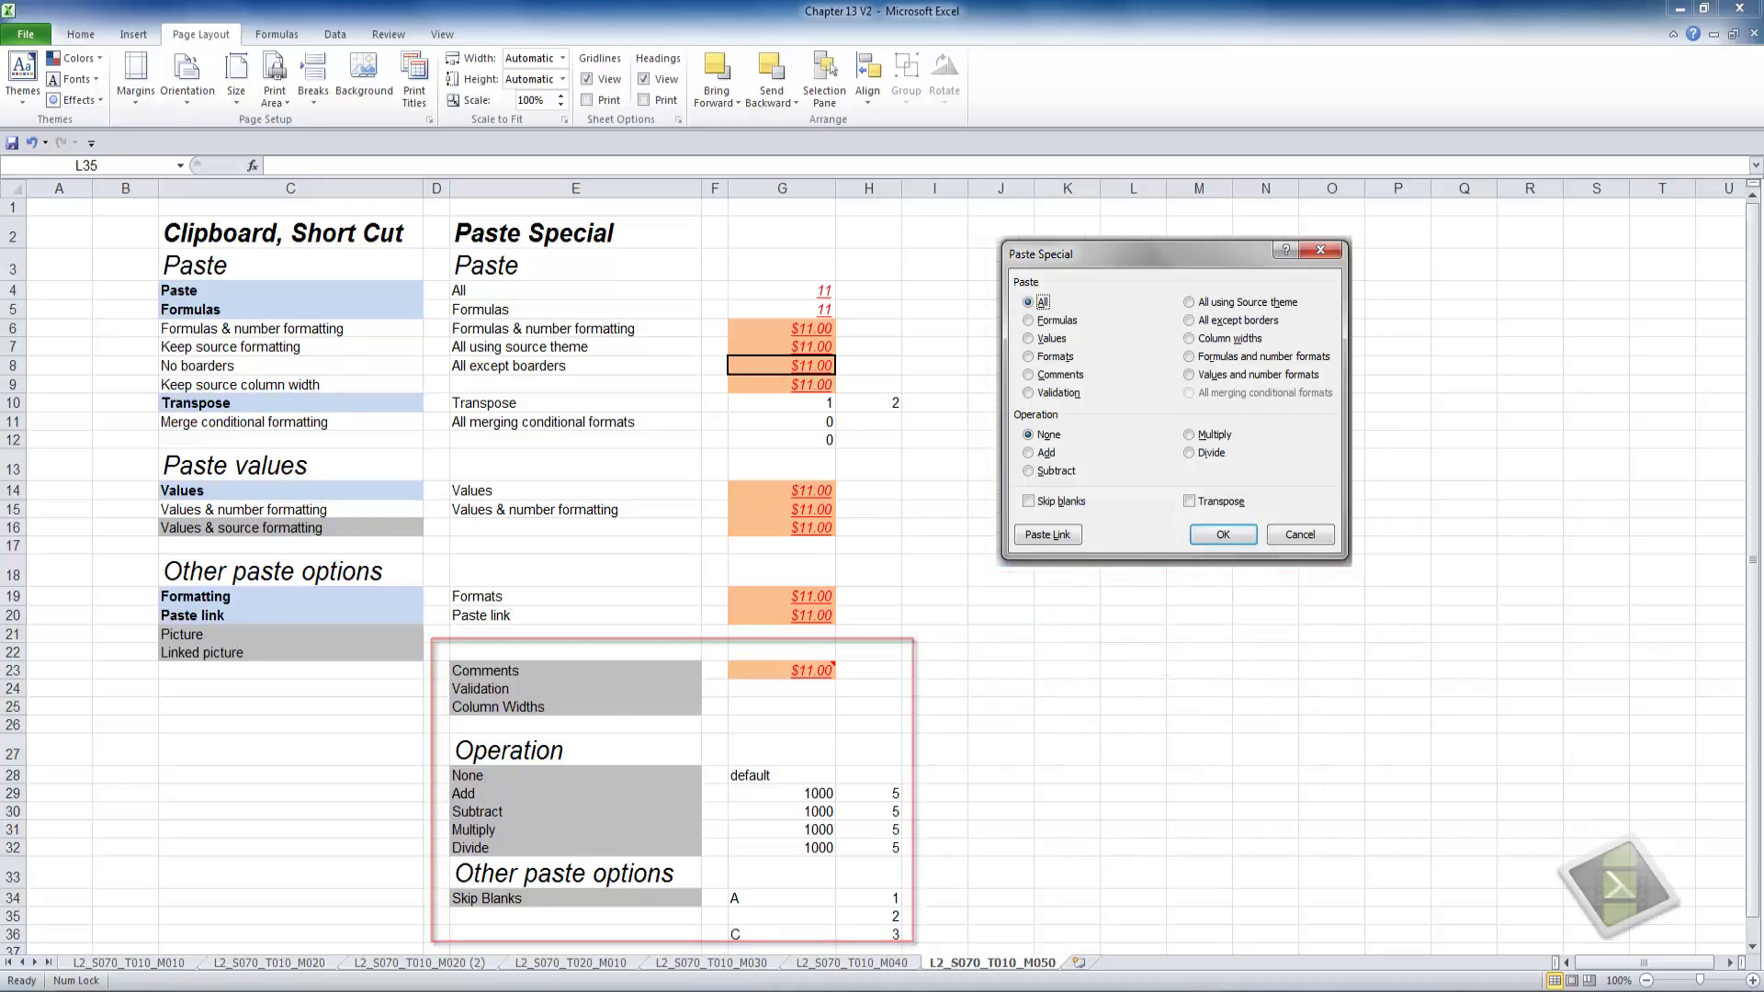
Copy cell G23, paste only its comment into H23 with Paste Special, and view the pasted comment.
{"action": "left_click", "coordinate": [781, 670]}
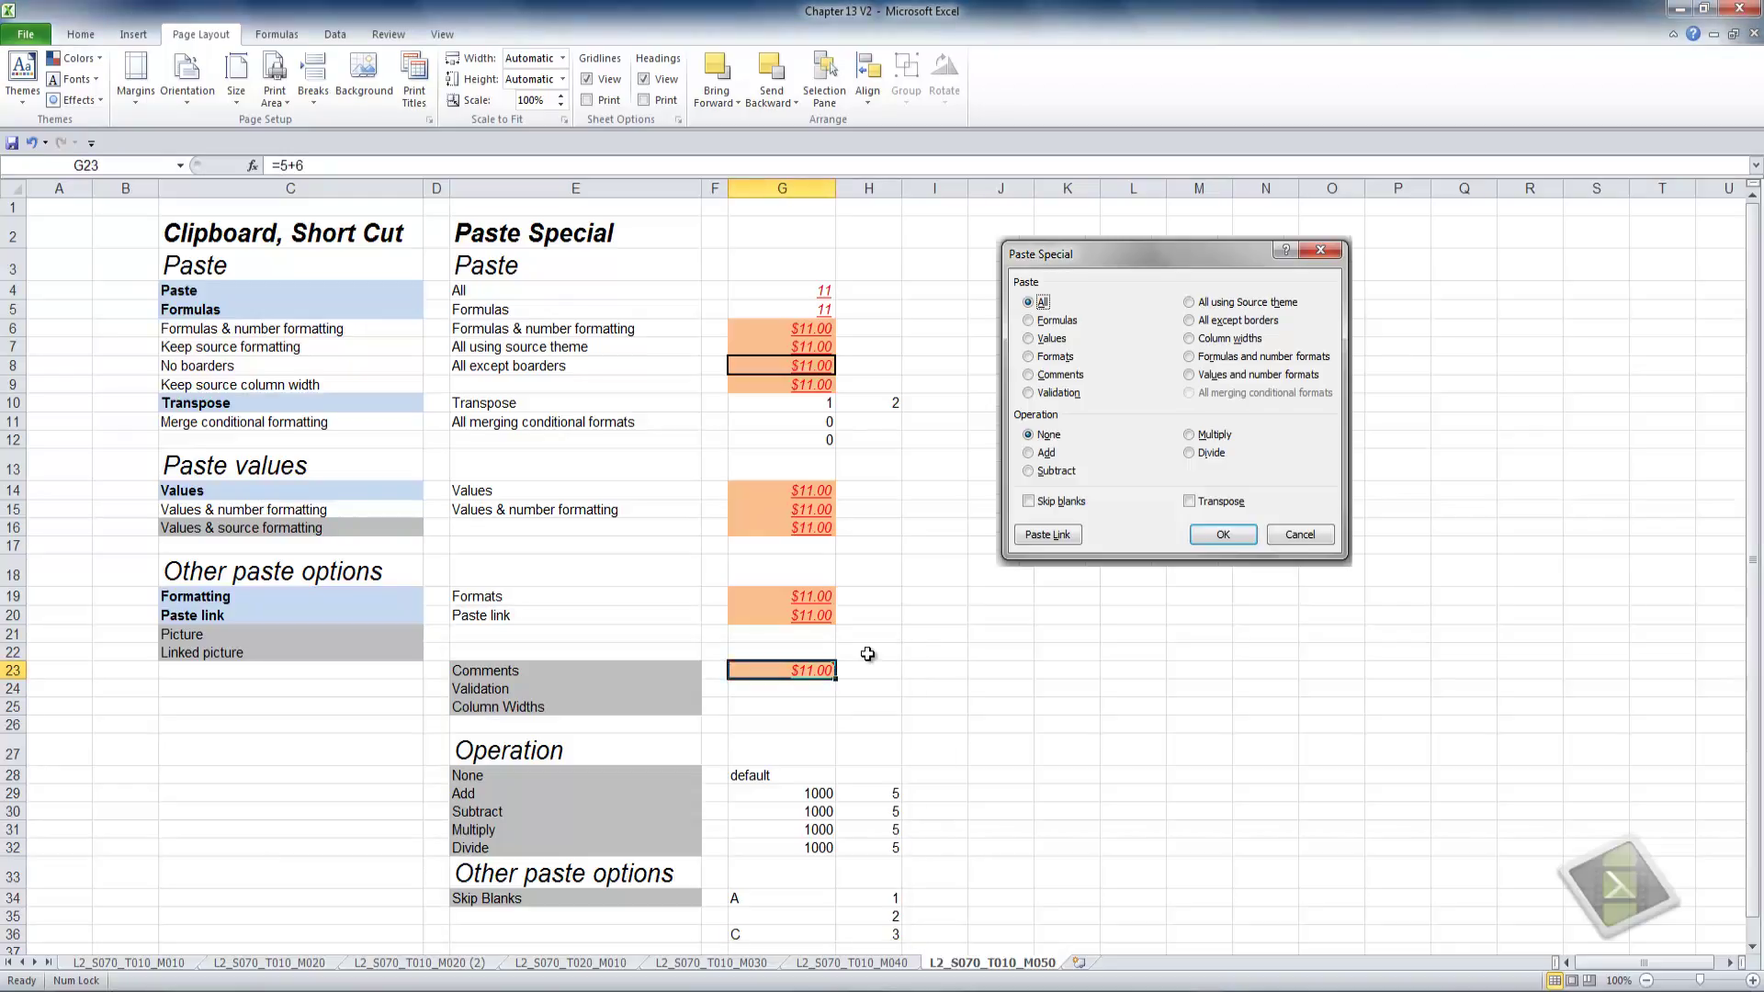
{"action": "mouse_move", "coordinate": [831, 663]}
{"action": "left_click", "coordinate": [871, 675]}
{"action": "right_click", "coordinate": [873, 676]}
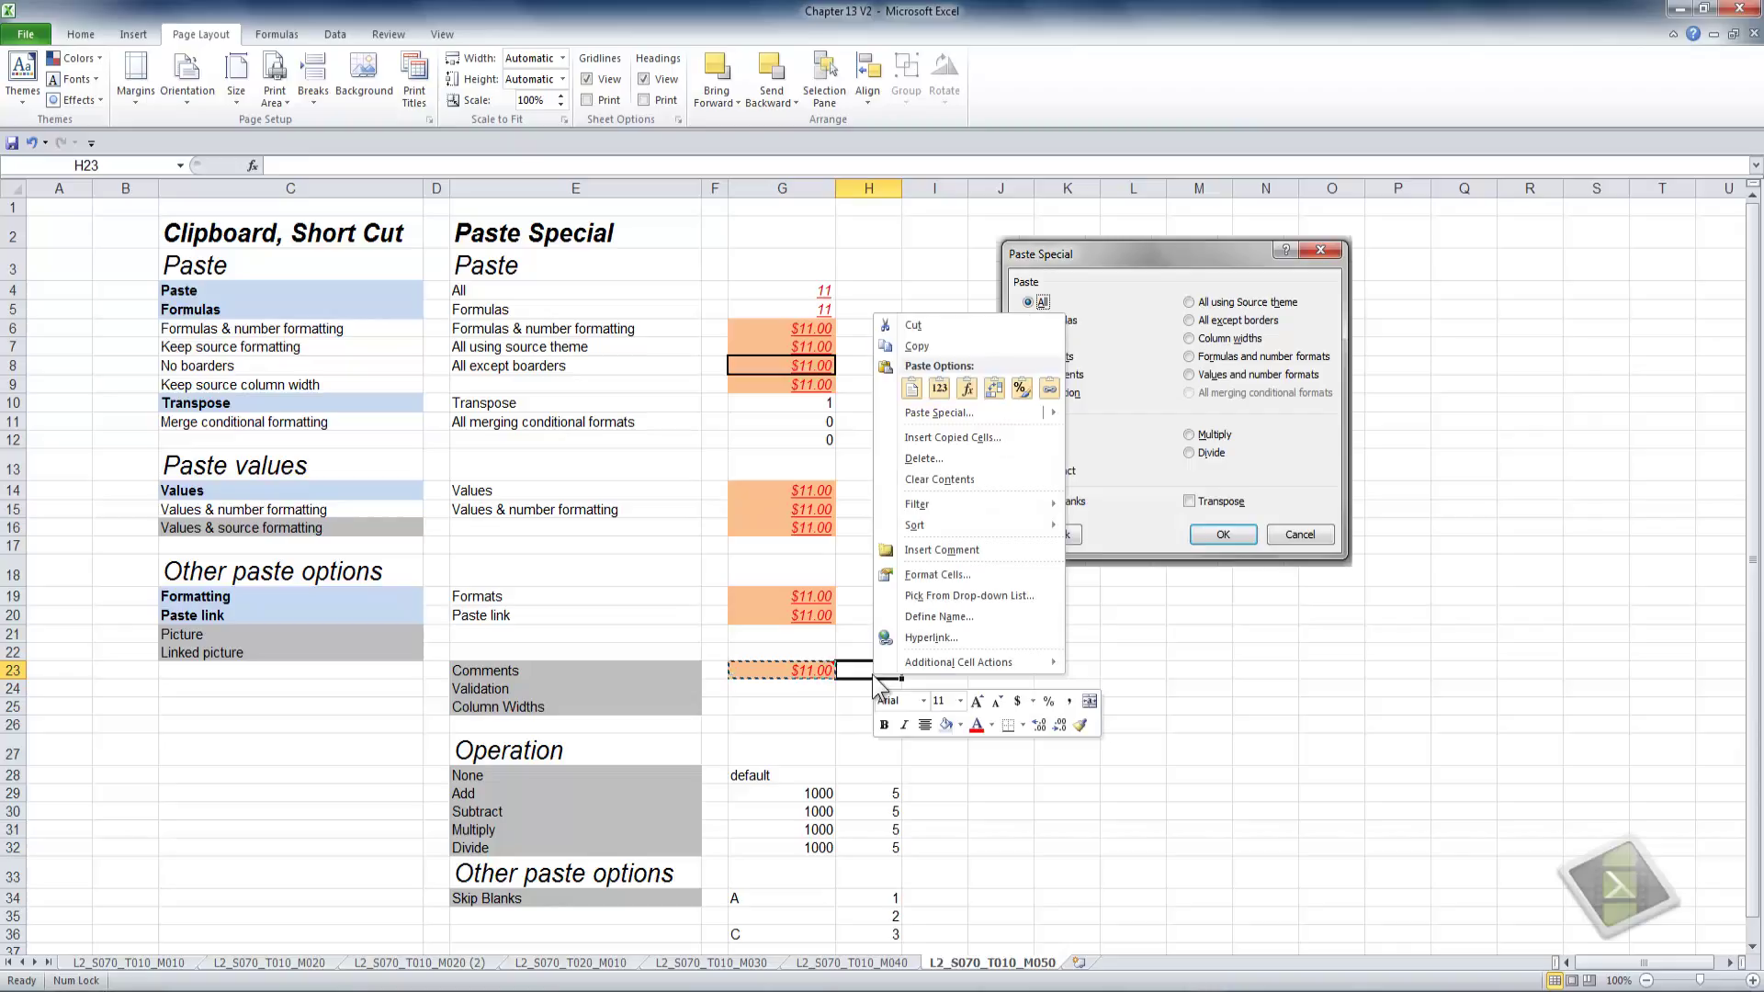
{"action": "mouse_move", "coordinate": [961, 416]}
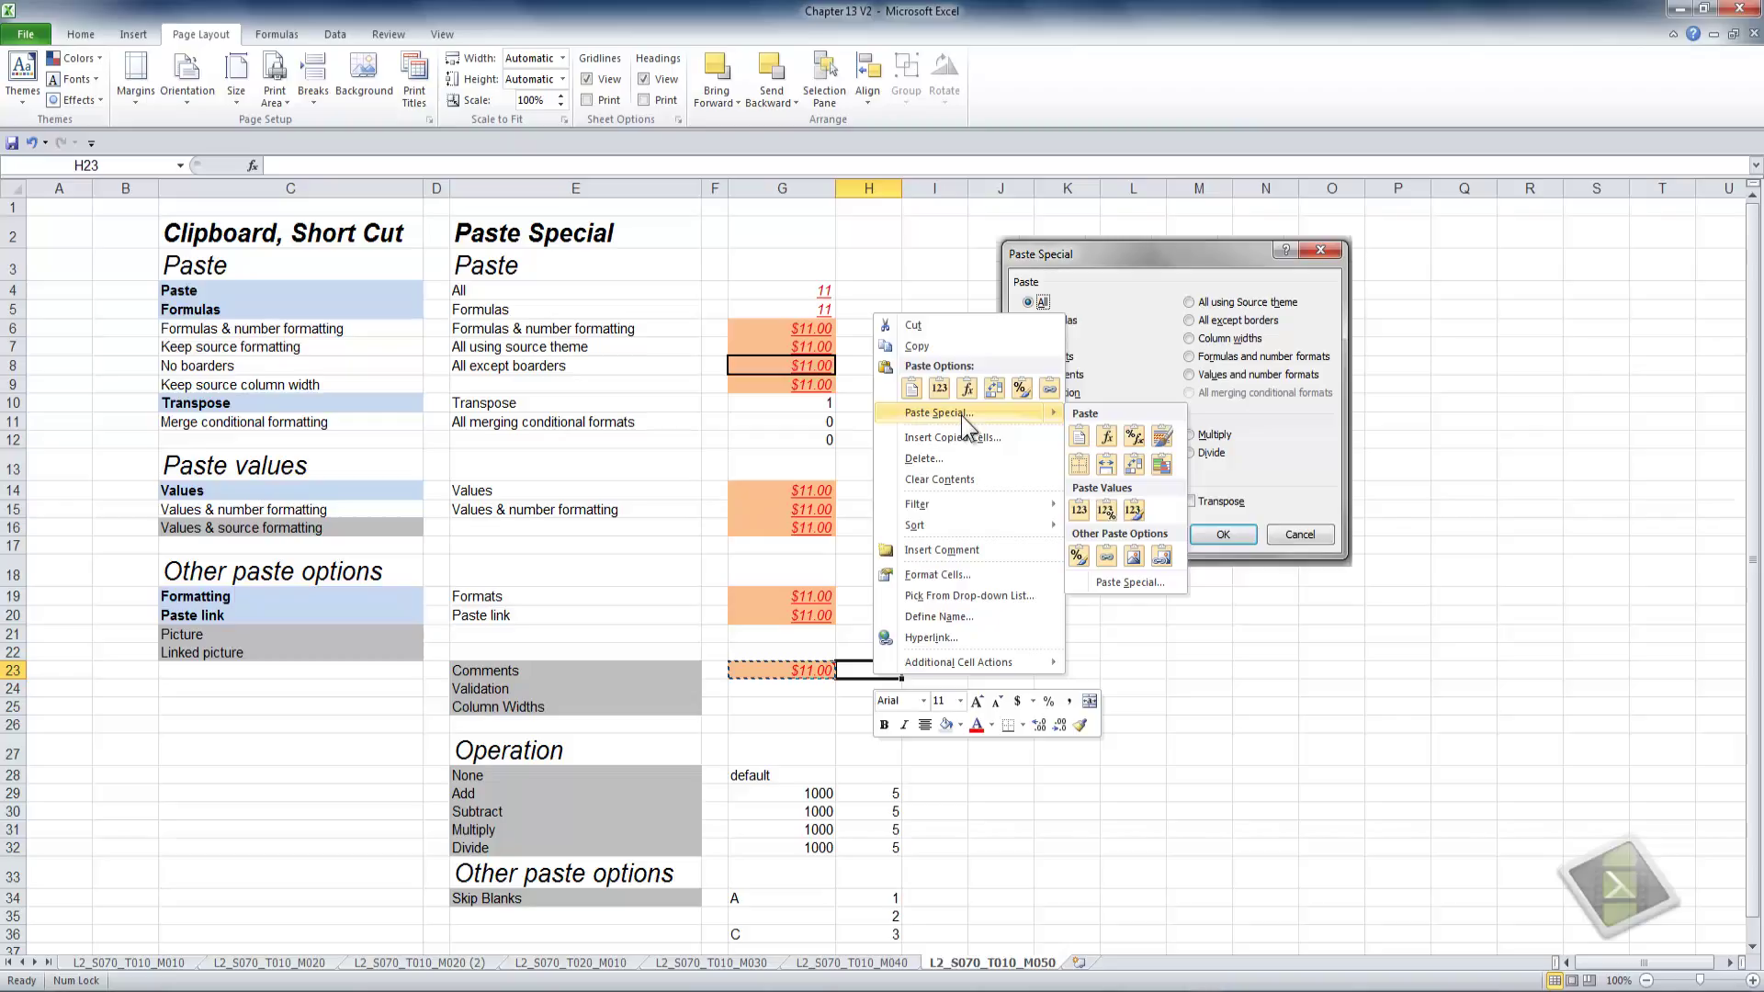
{"action": "left_click", "coordinate": [961, 415]}
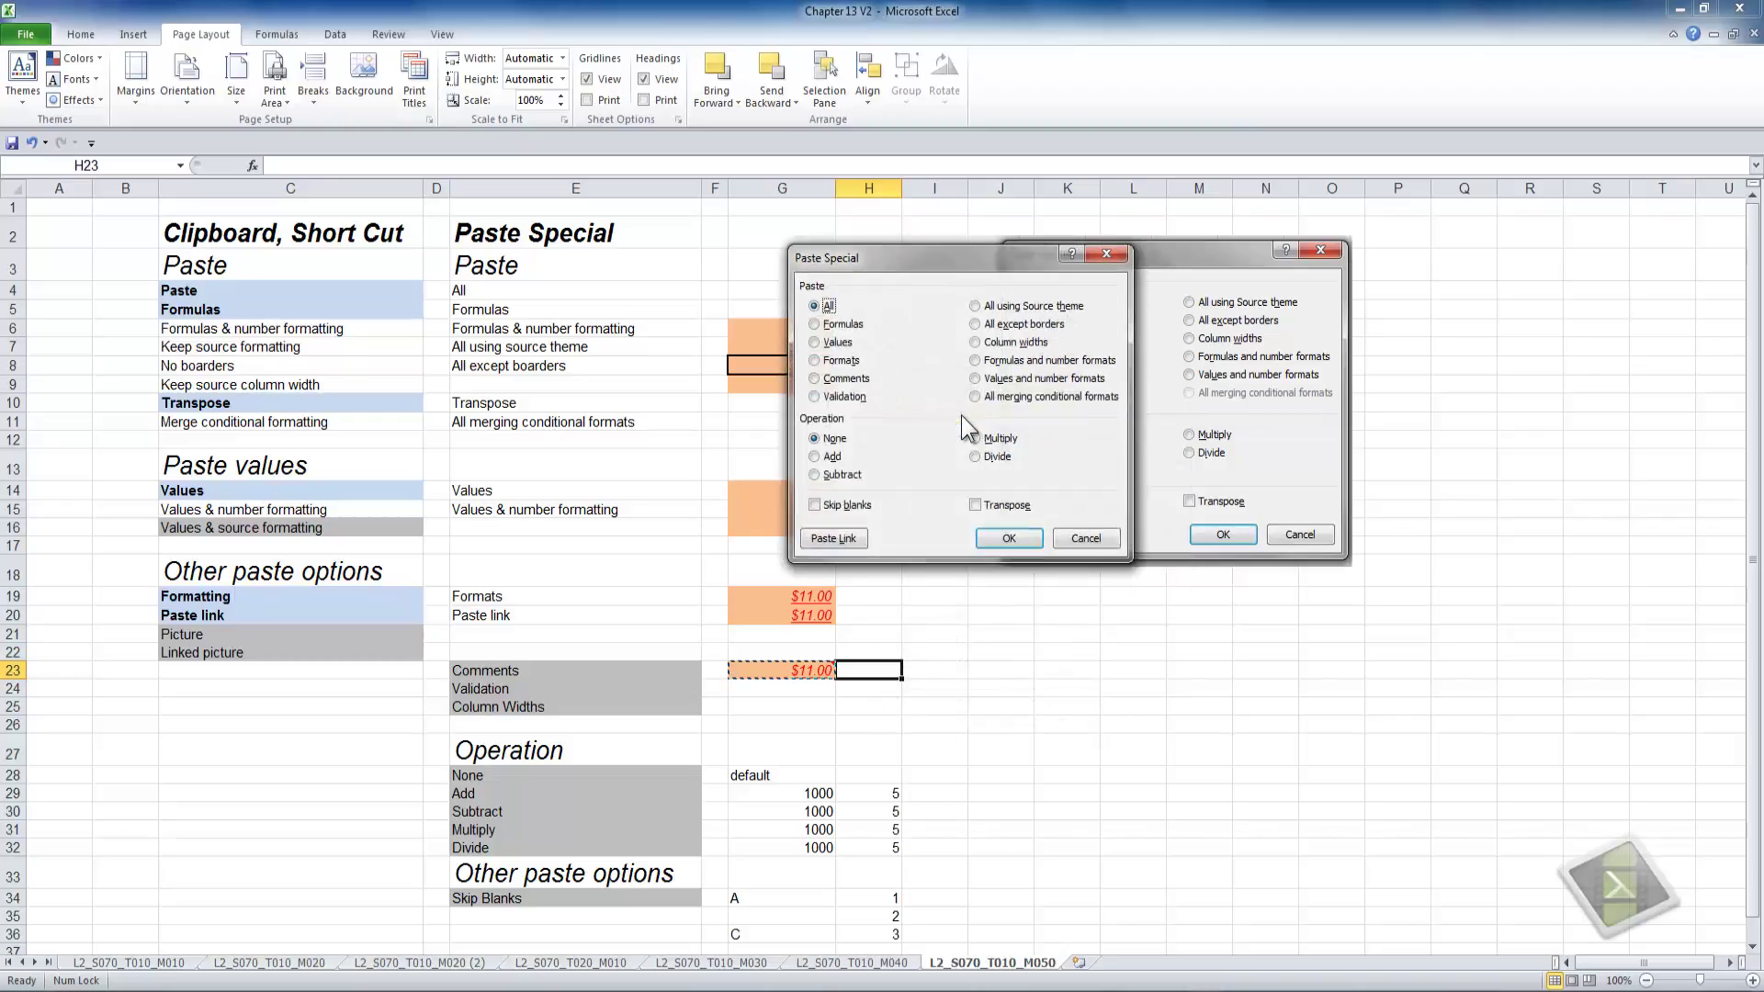
{"action": "left_click_drag", "start_coordinate": [987, 265], "coordinate": [1199, 614]}
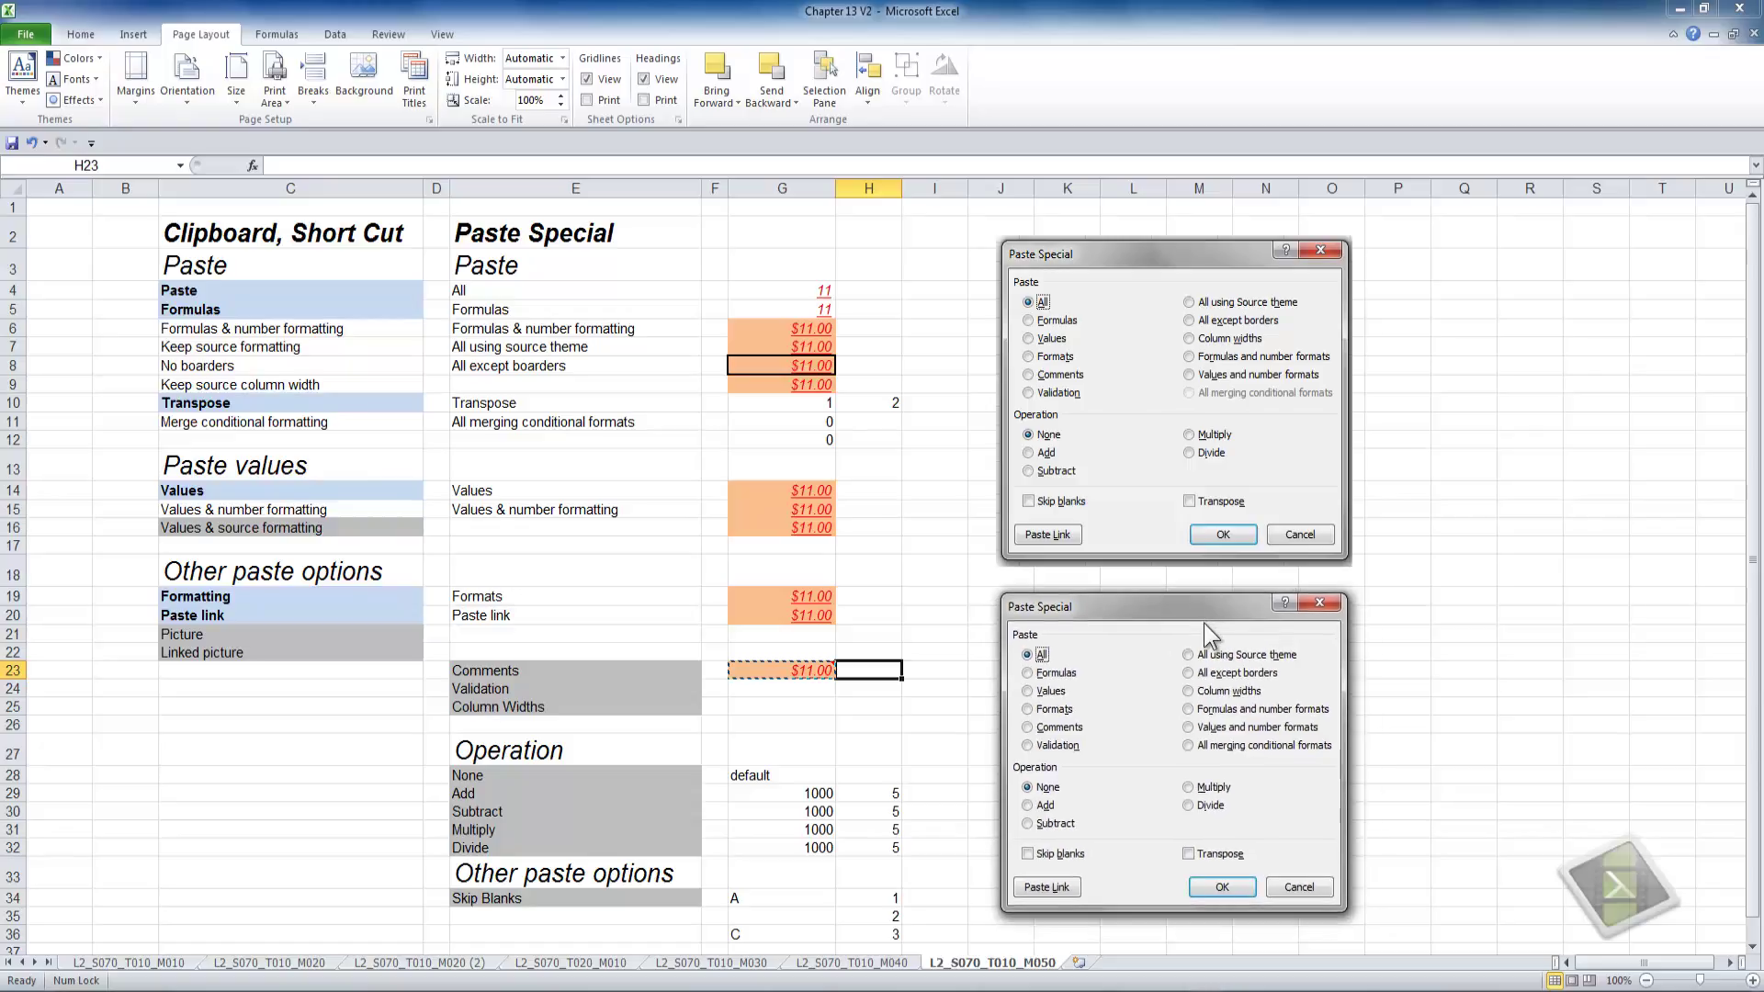
{"action": "left_click", "coordinate": [1032, 727]}
{"action": "left_click", "coordinate": [1223, 886]}
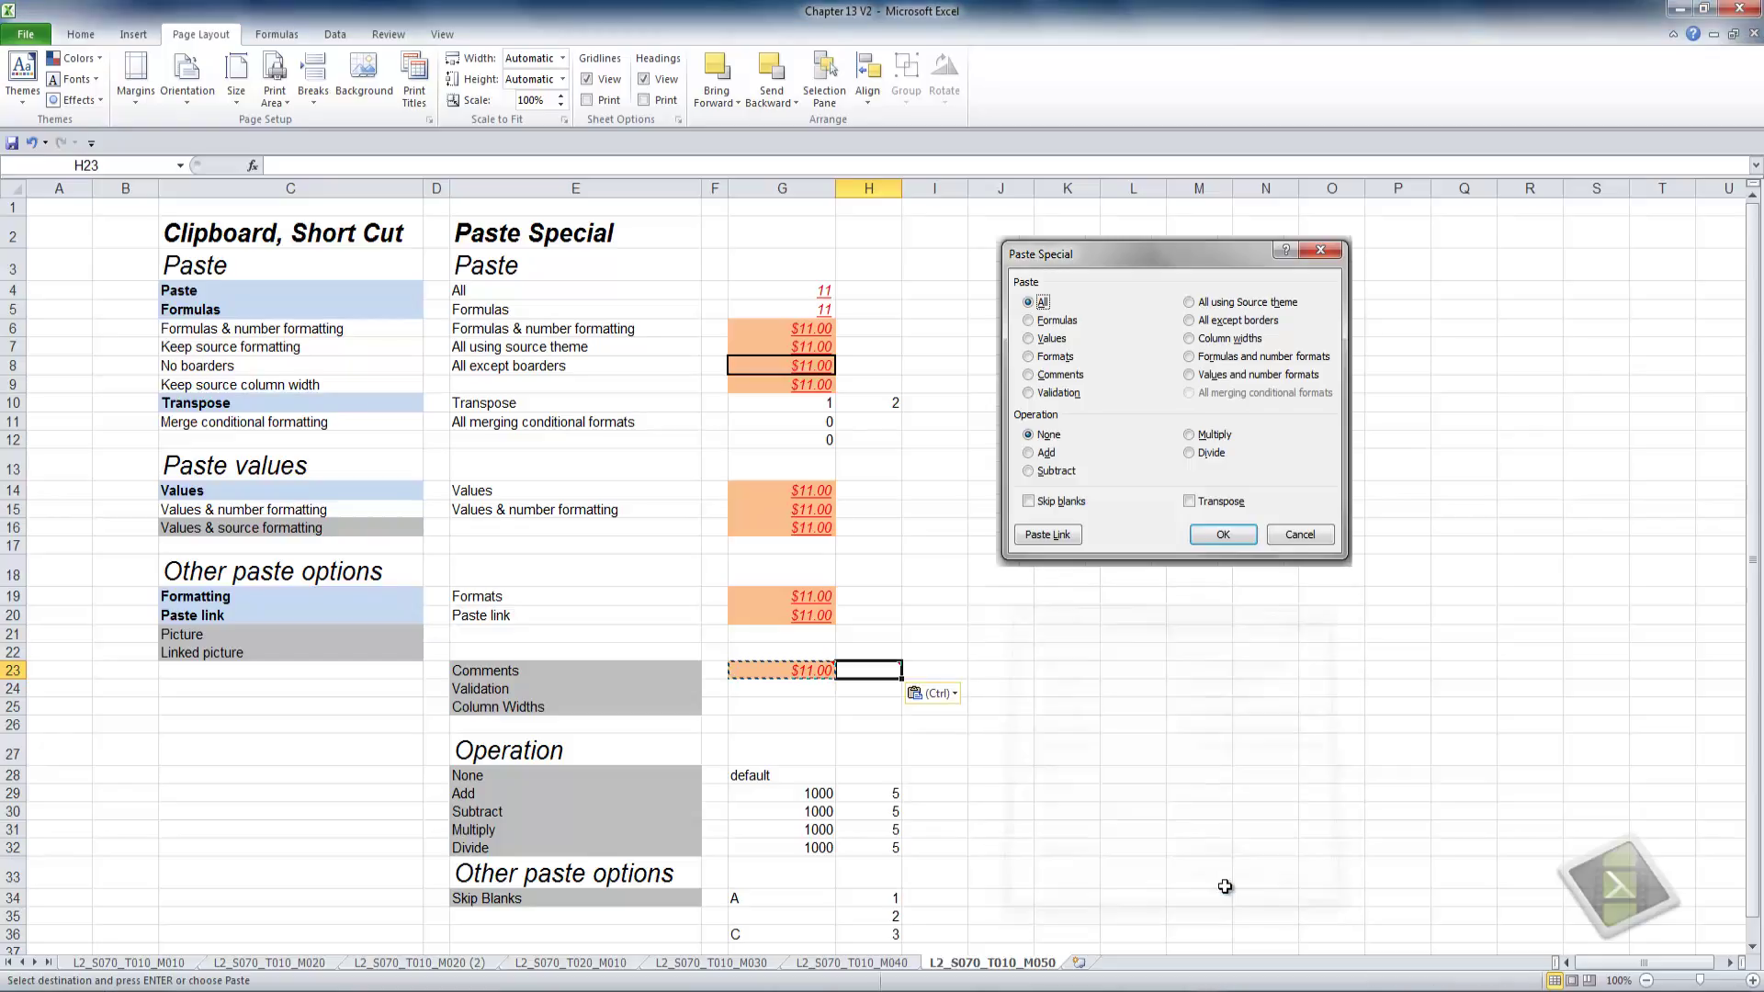
{"action": "left_click", "coordinate": [882, 723]}
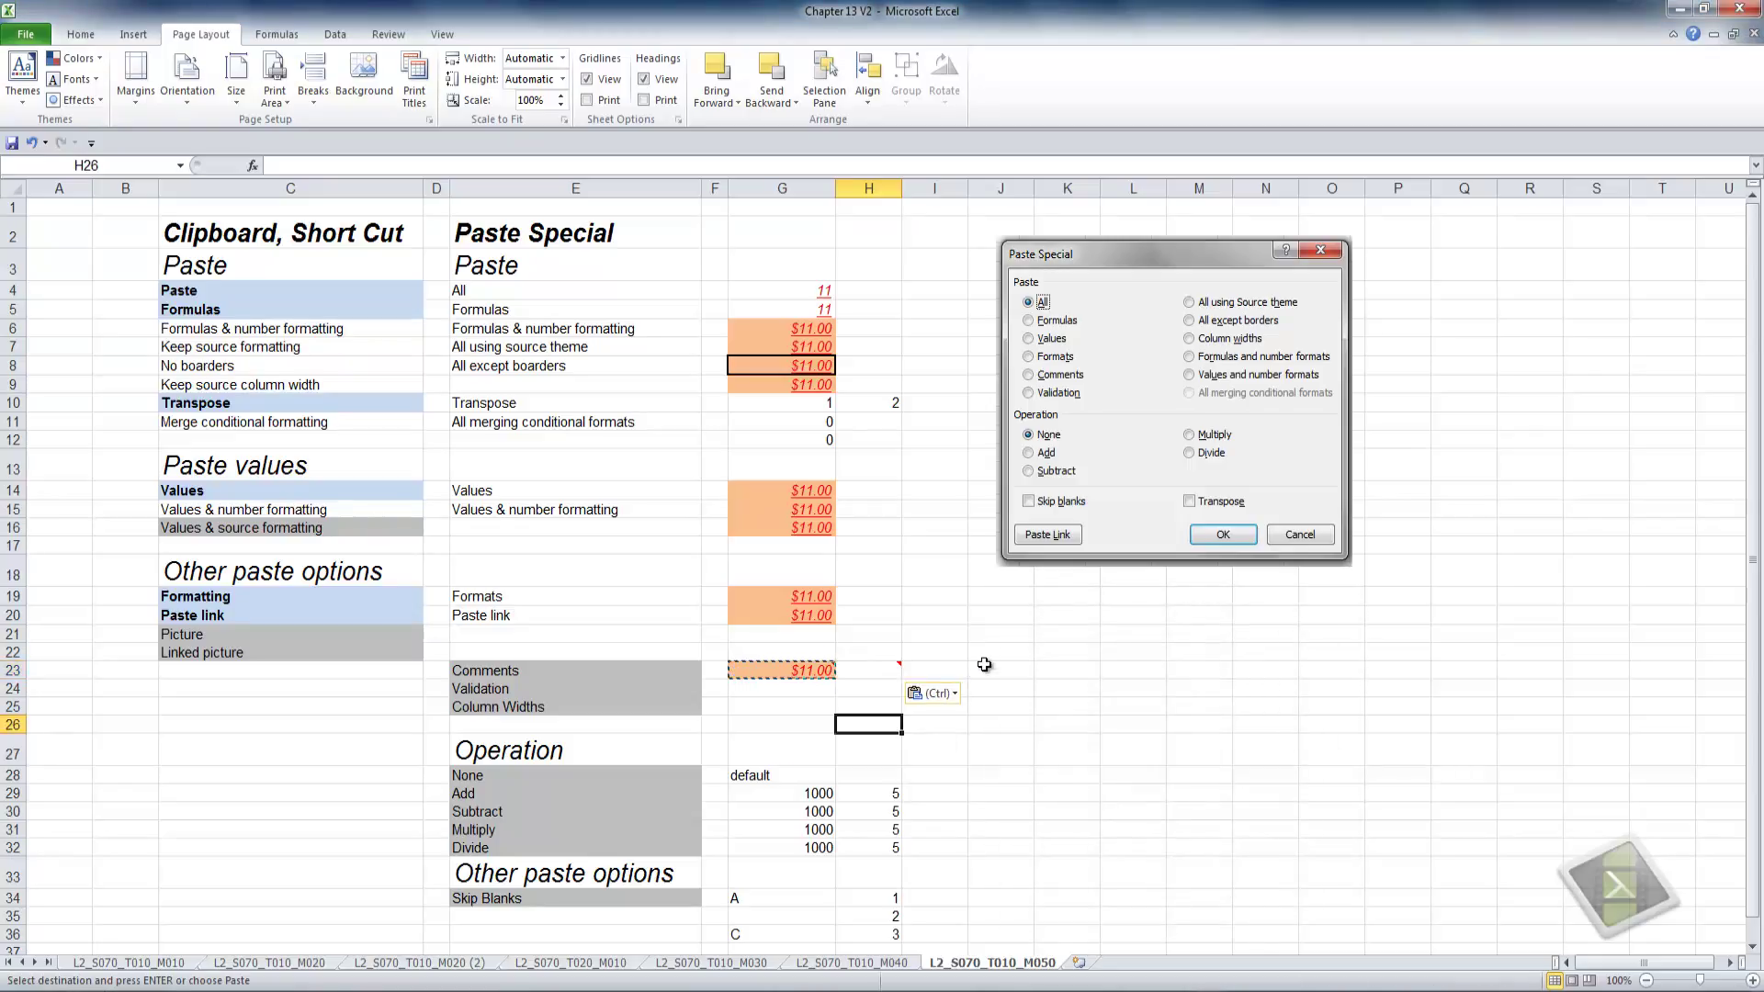
{"action": "mouse_move", "coordinate": [893, 664]}
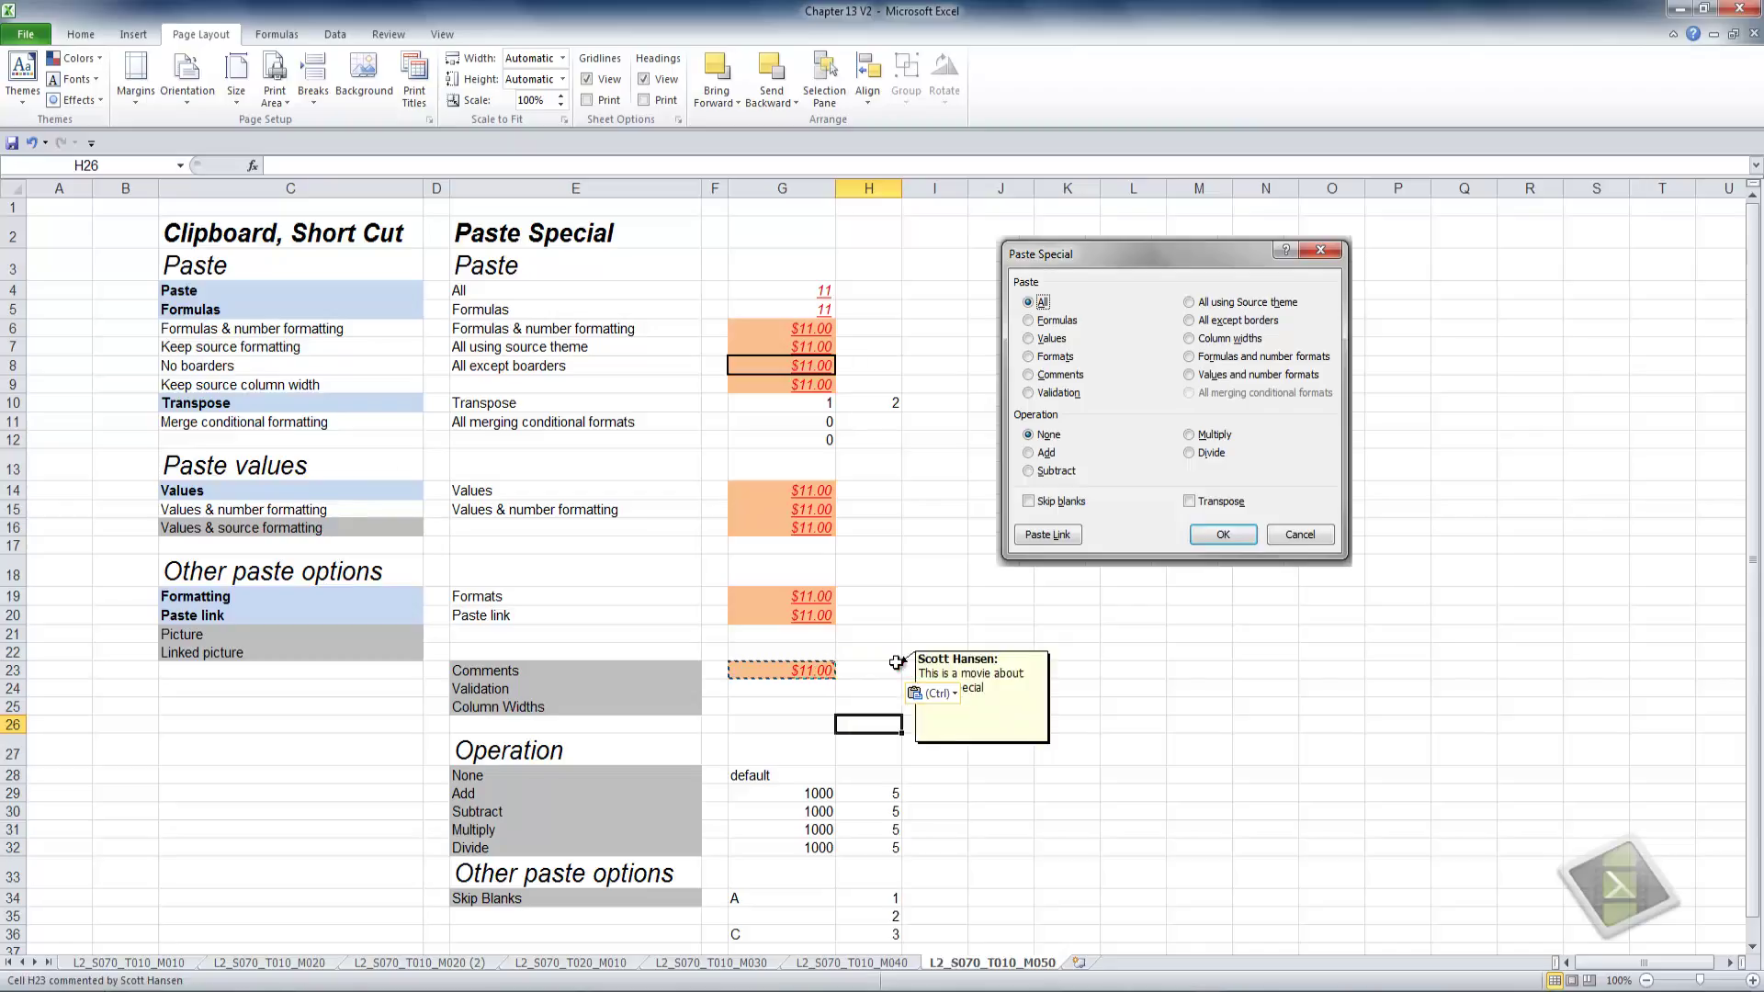
{"action": "mouse_move", "coordinate": [834, 665]}
{"action": "left_click", "coordinate": [893, 665]}
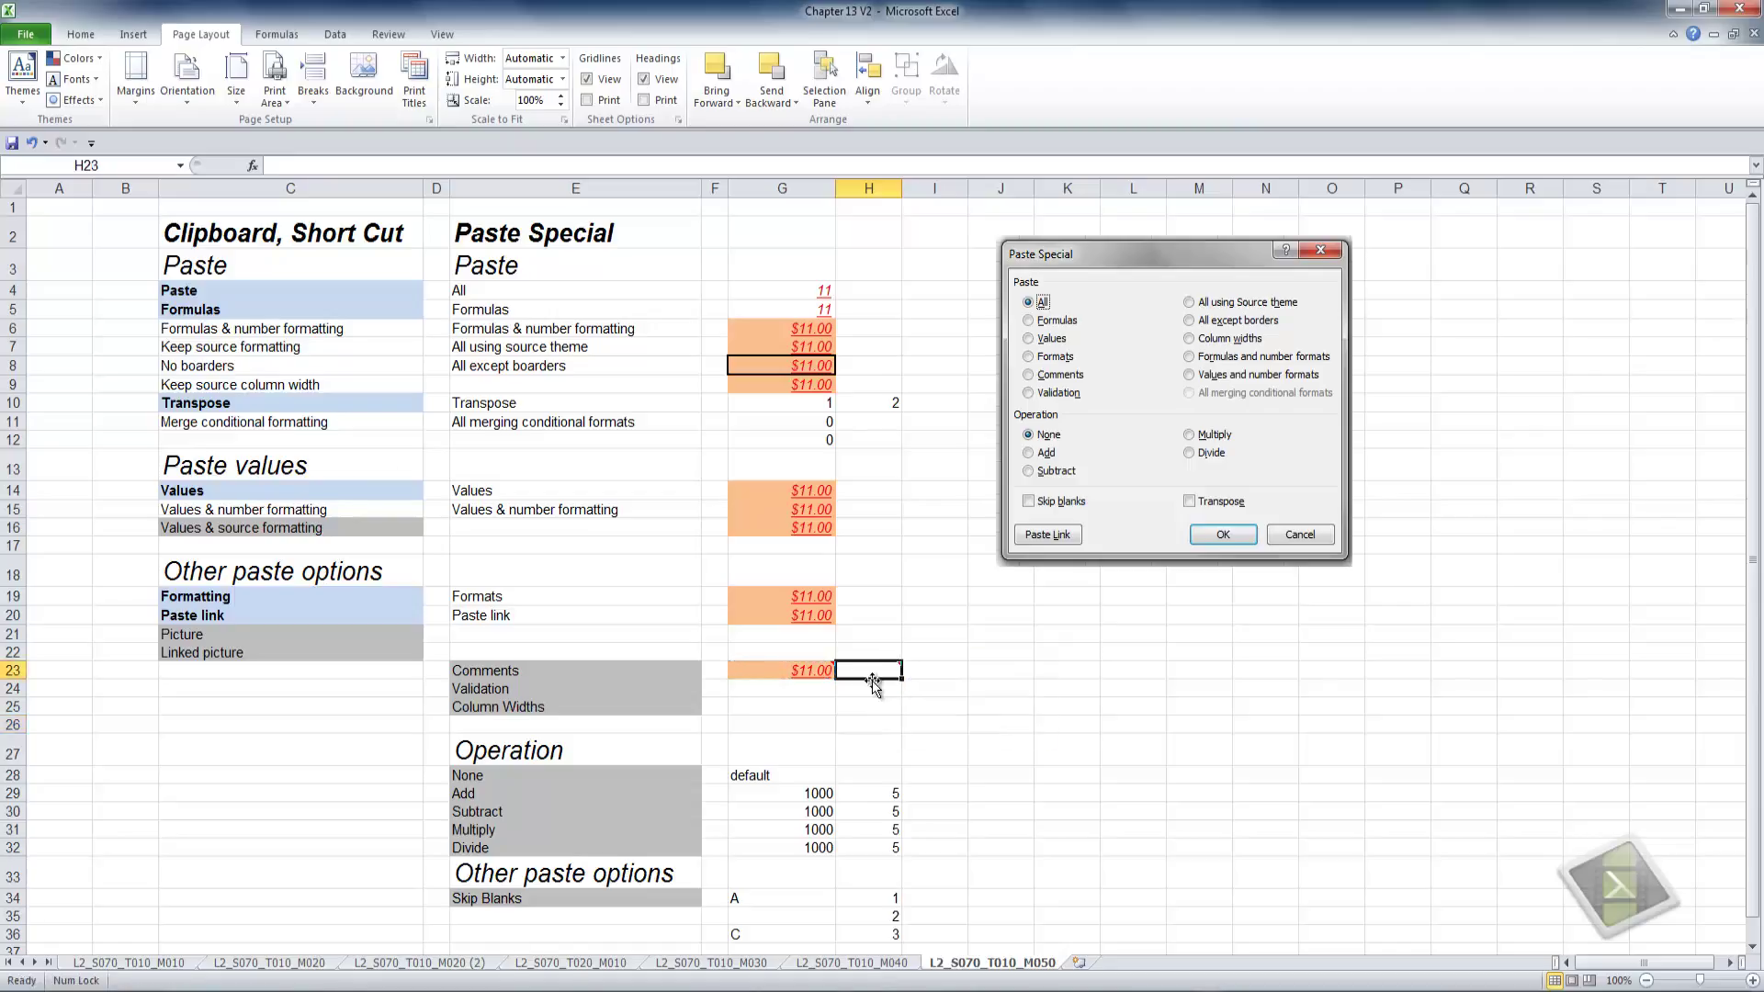
Test the validation rule in cell G24 by entering 6, and replace the entry with 5.
{"action": "left_click", "coordinate": [818, 690]}
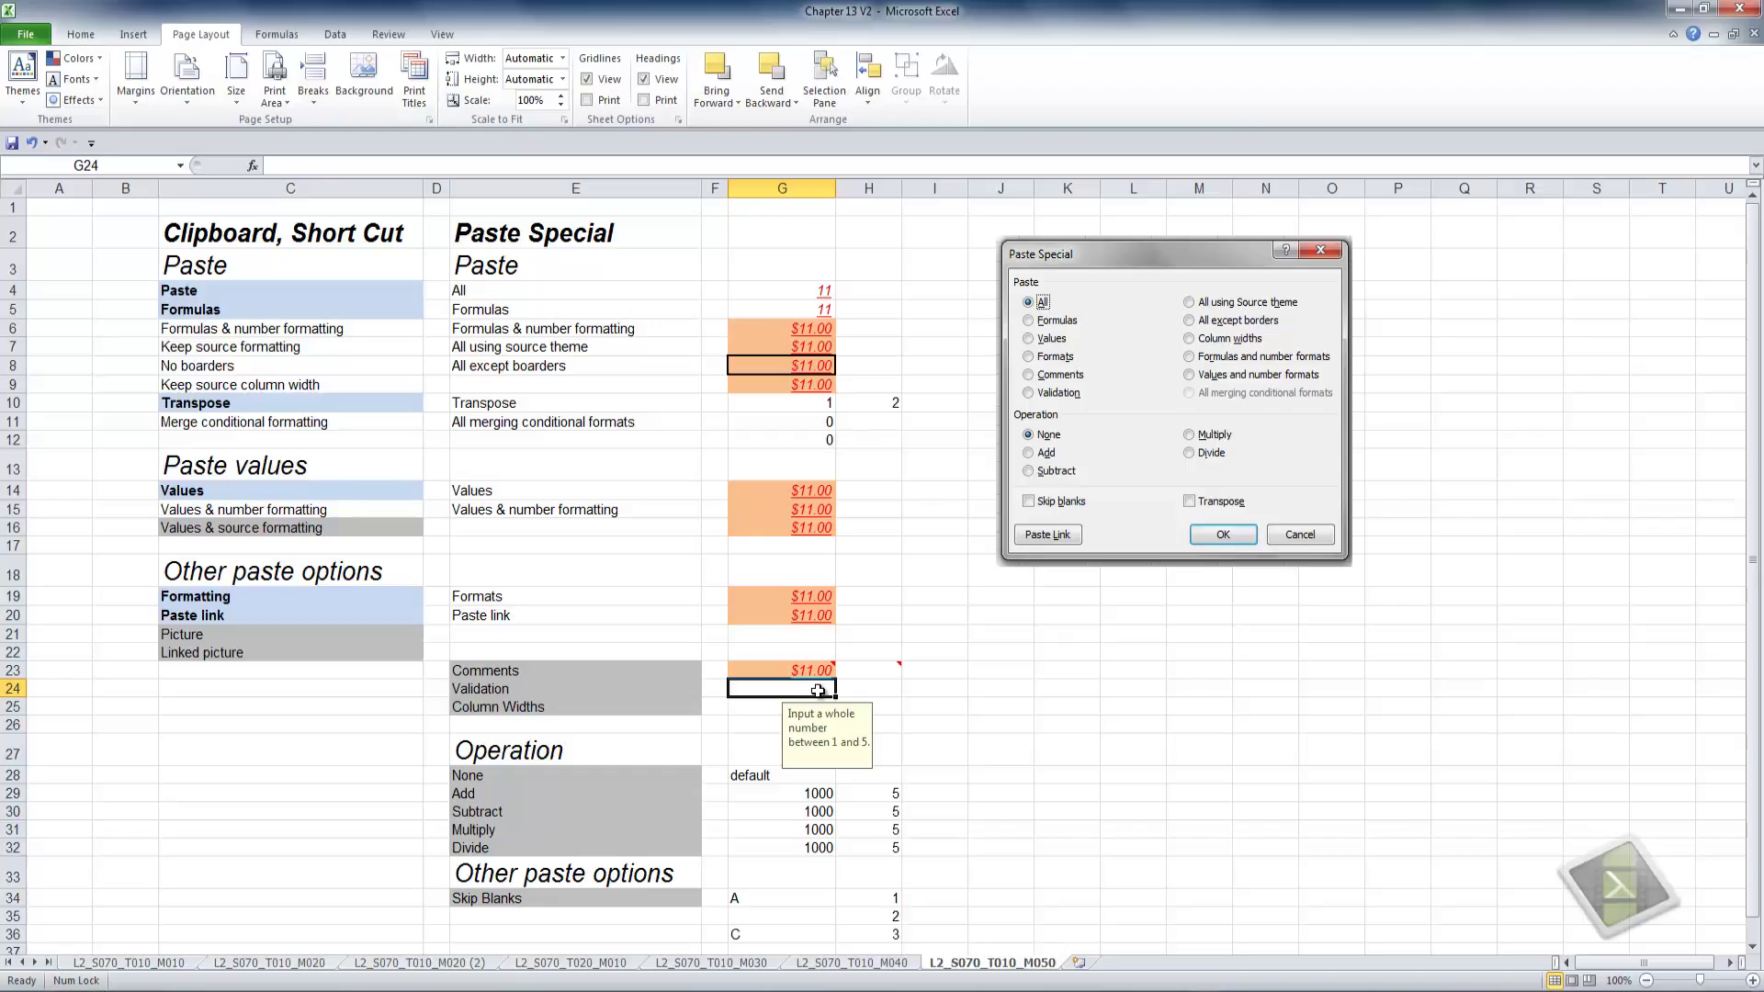
{"action": "type", "text": "6"}
{"action": "key", "text": "Return"}
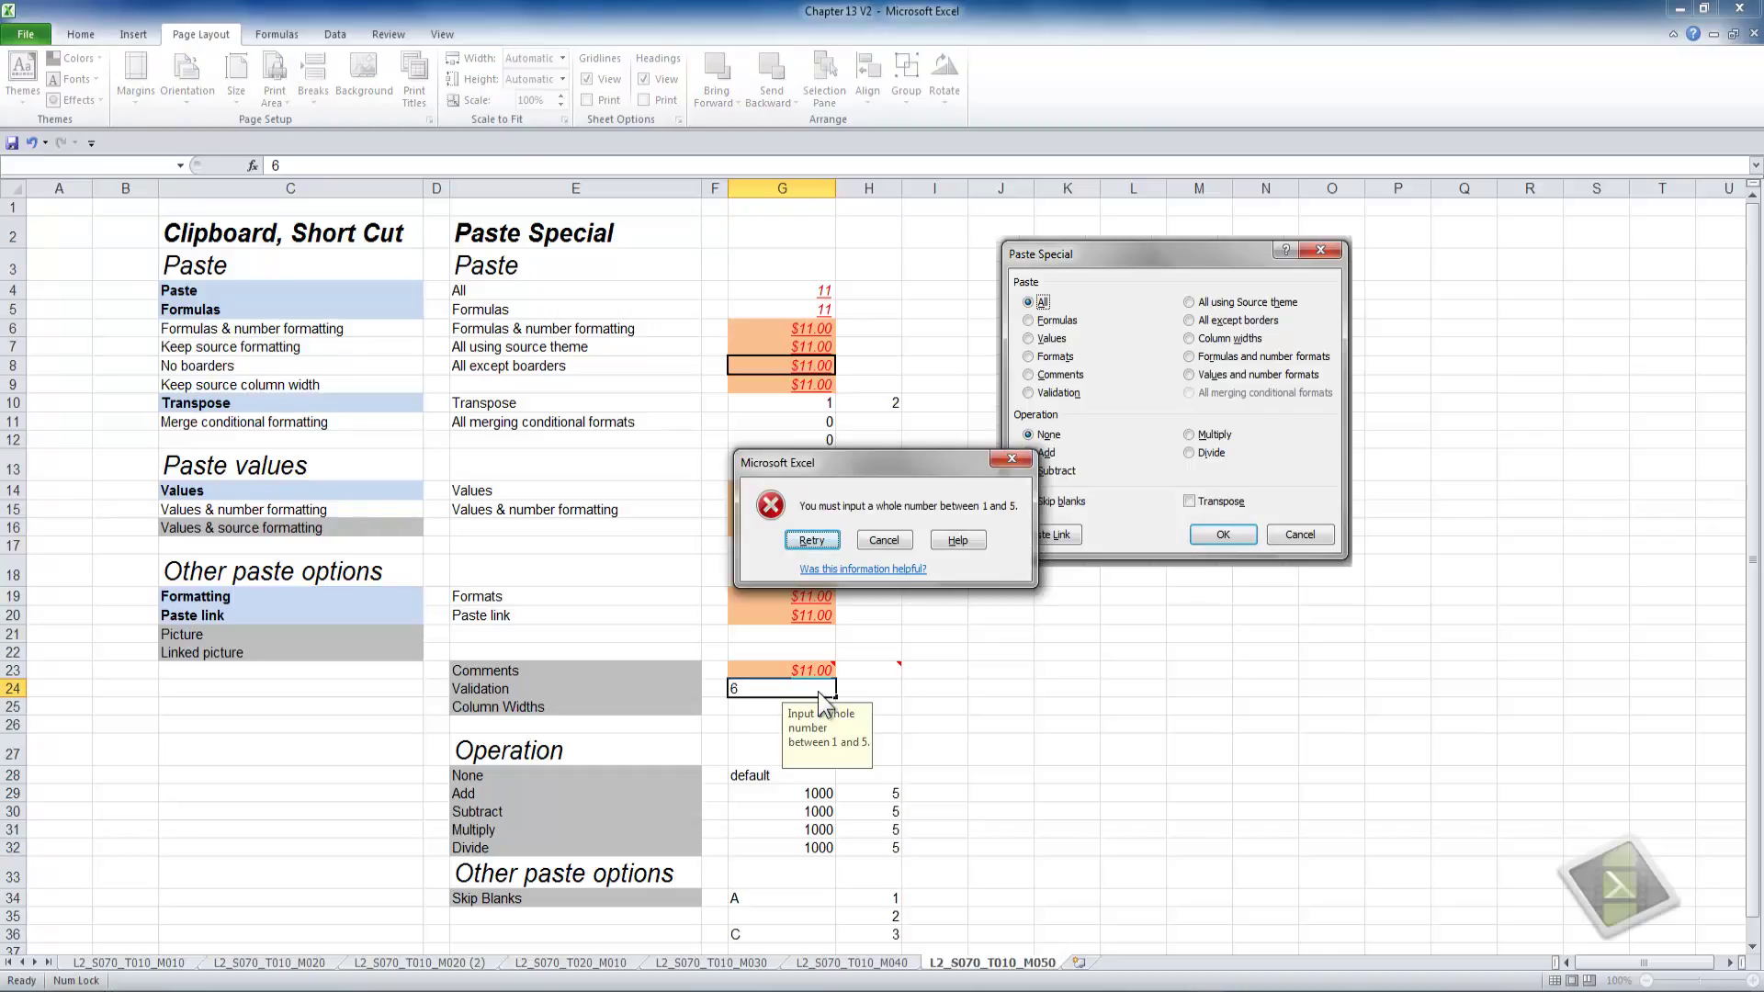
{"action": "left_click", "coordinate": [818, 541]}
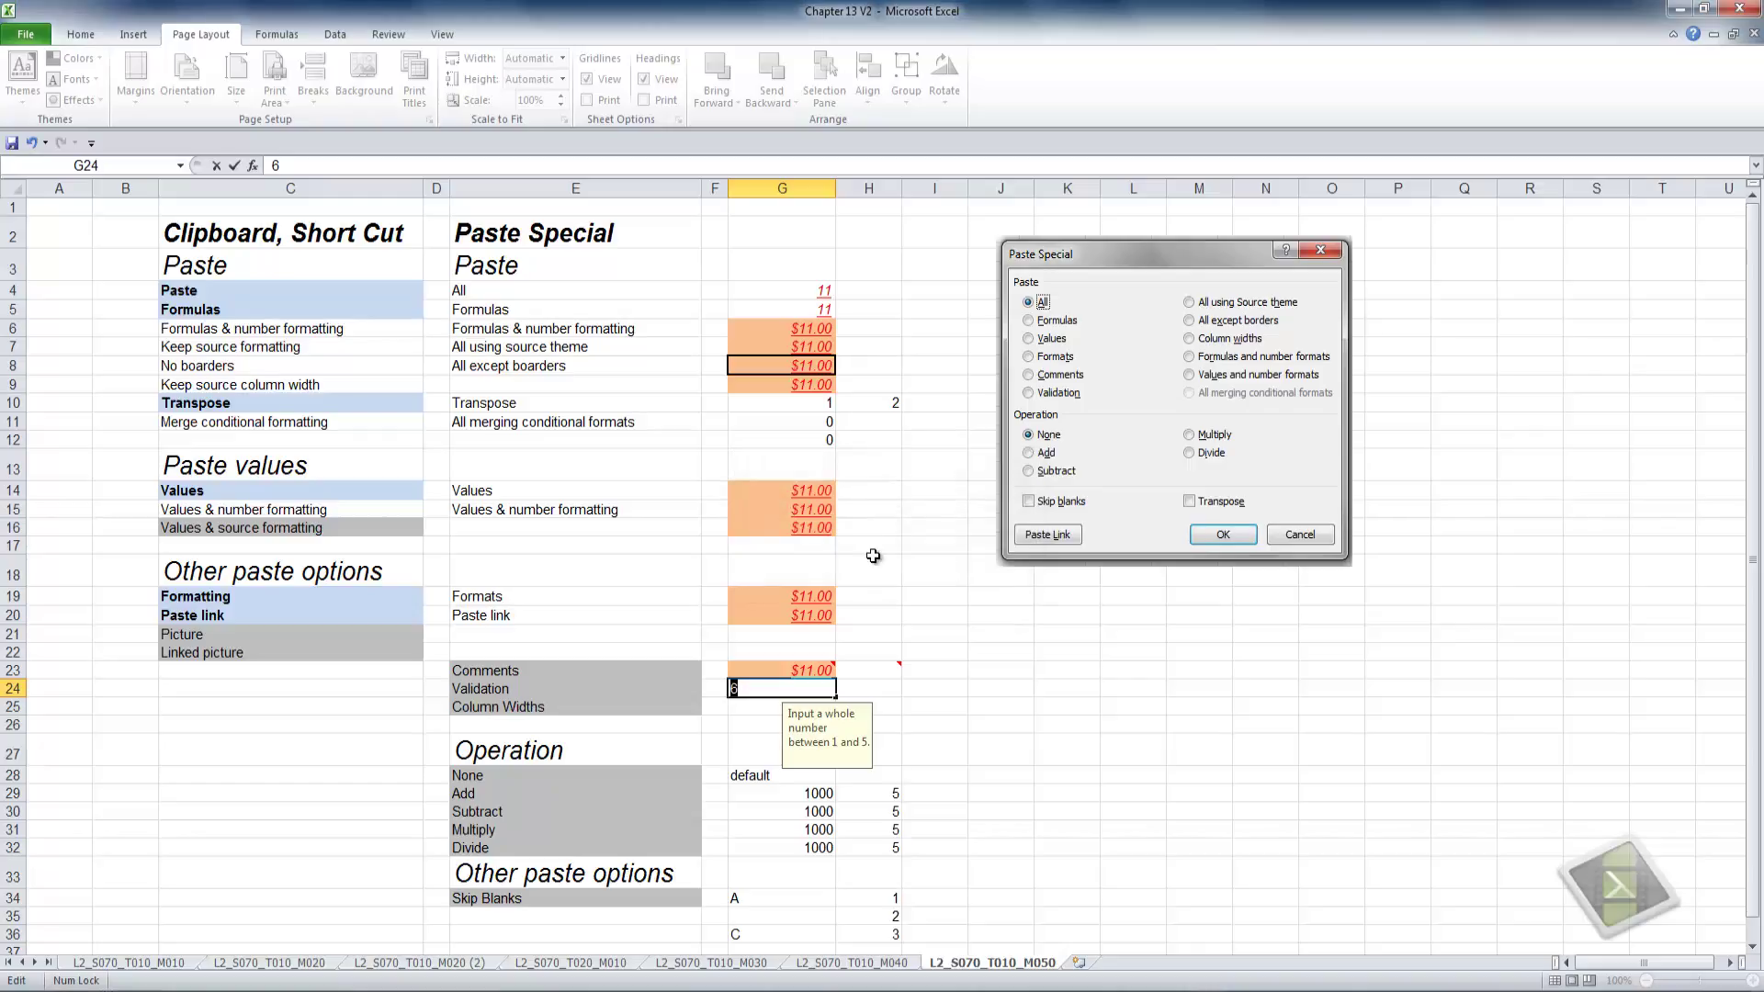
{"action": "type", "text": "5"}
{"action": "key", "text": "Return"}
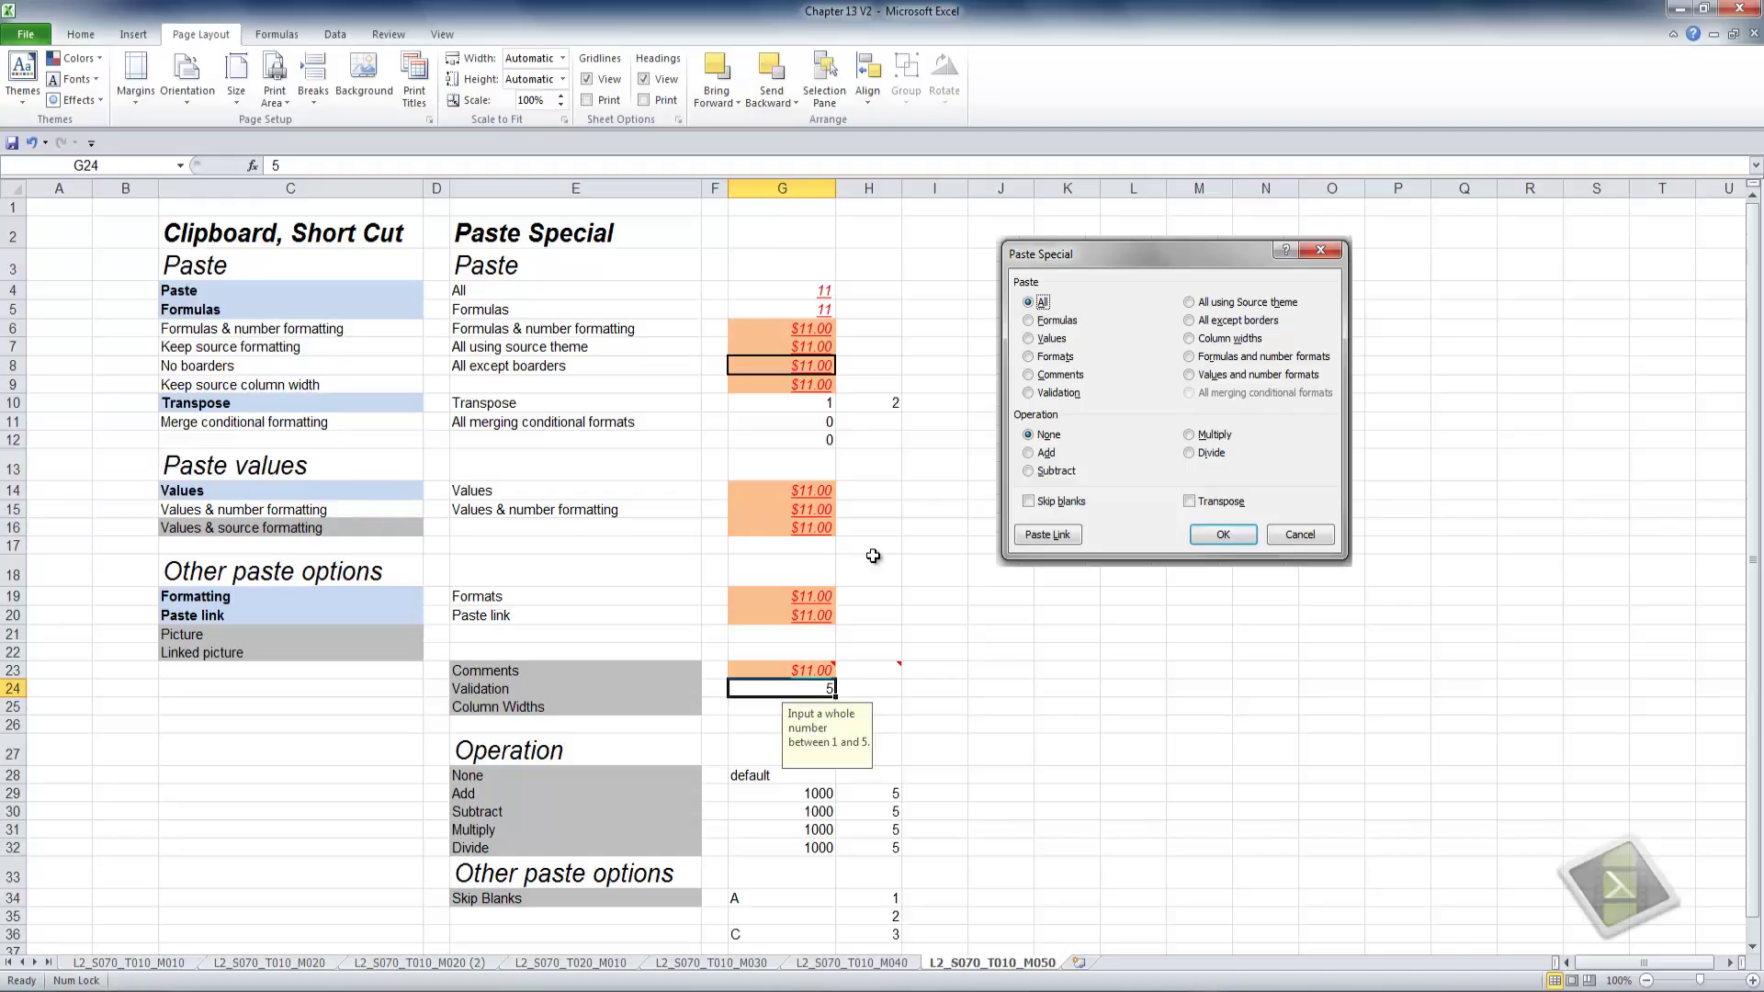
Copy cell G24 and paste only its validation rule into H24 with Paste Special.
{"action": "key", "text": "ctrl+c"}
{"action": "left_click", "coordinate": [890, 690]}
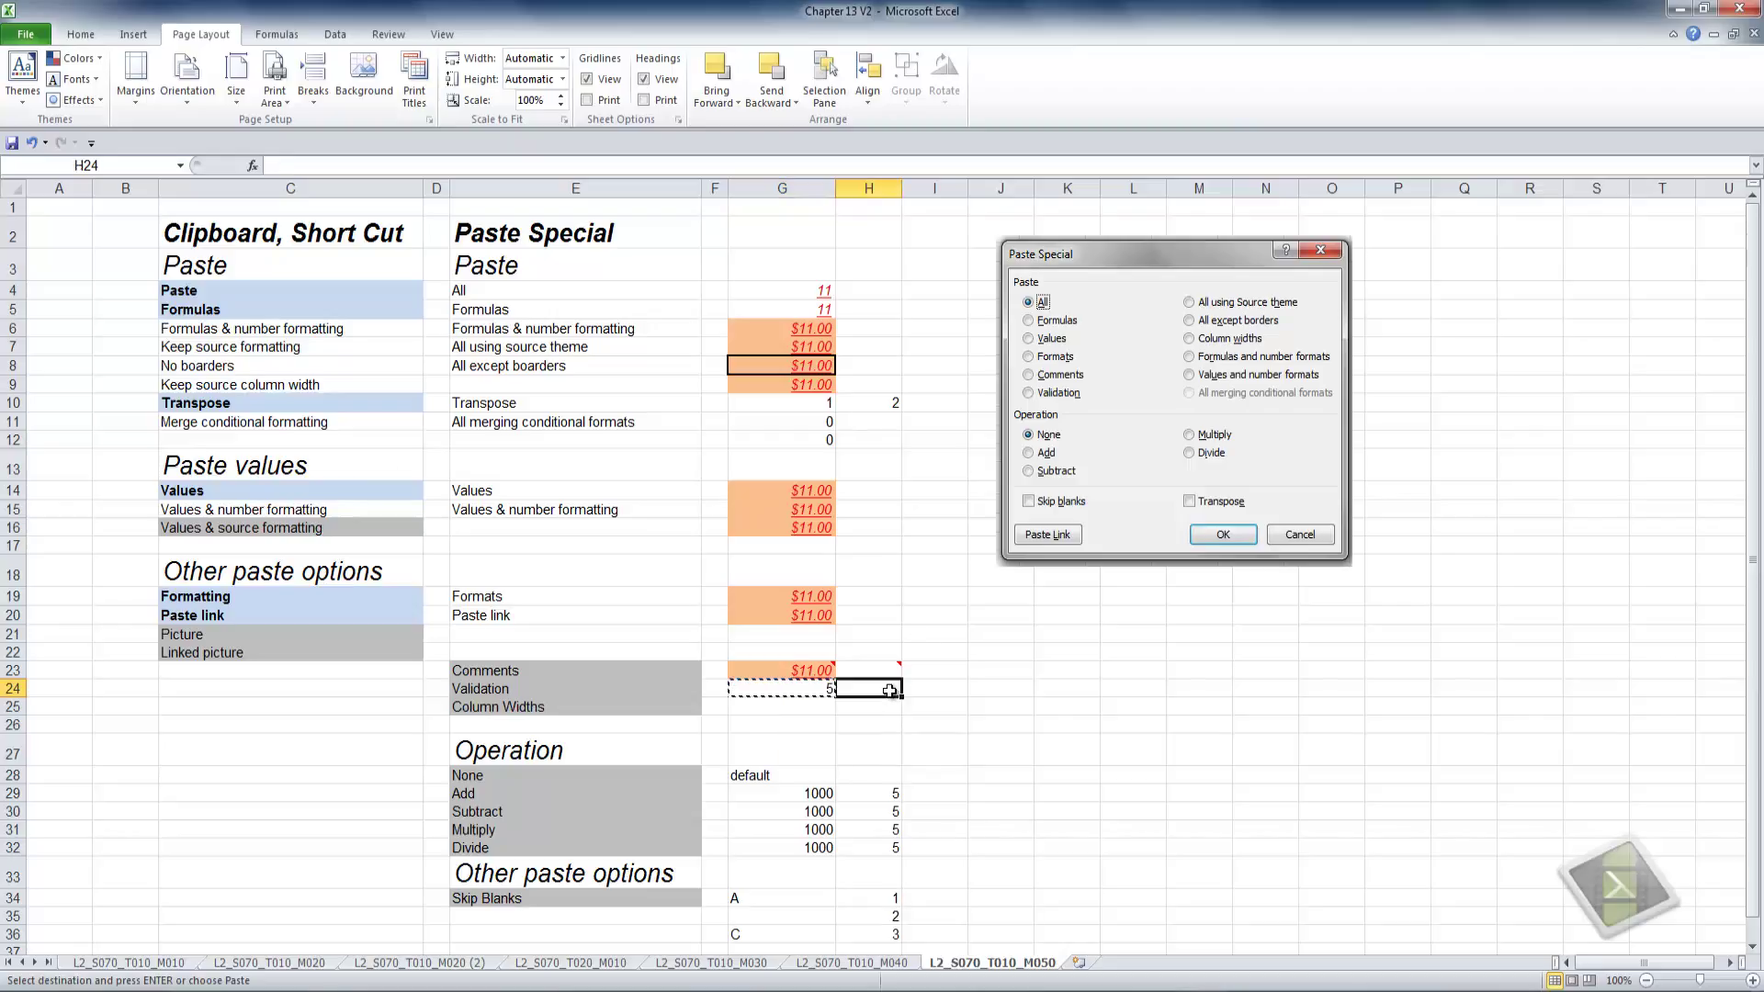
{"action": "right_click", "coordinate": [890, 693]}
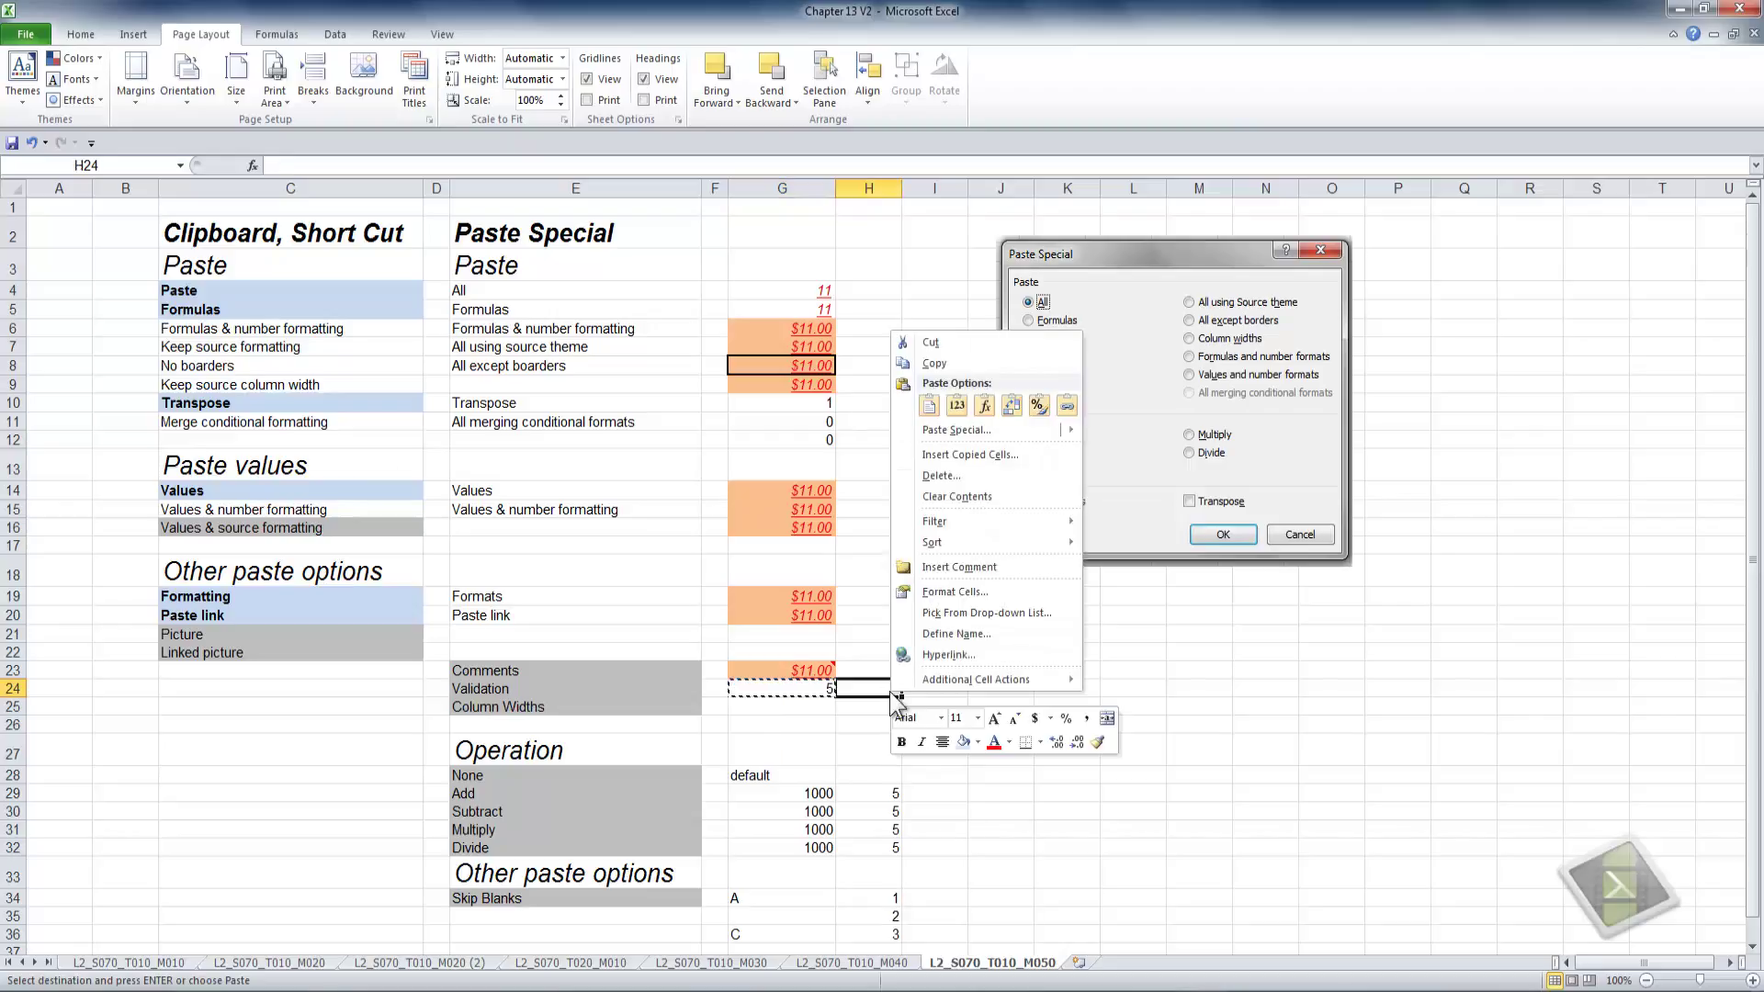
{"action": "left_click", "coordinate": [962, 432]}
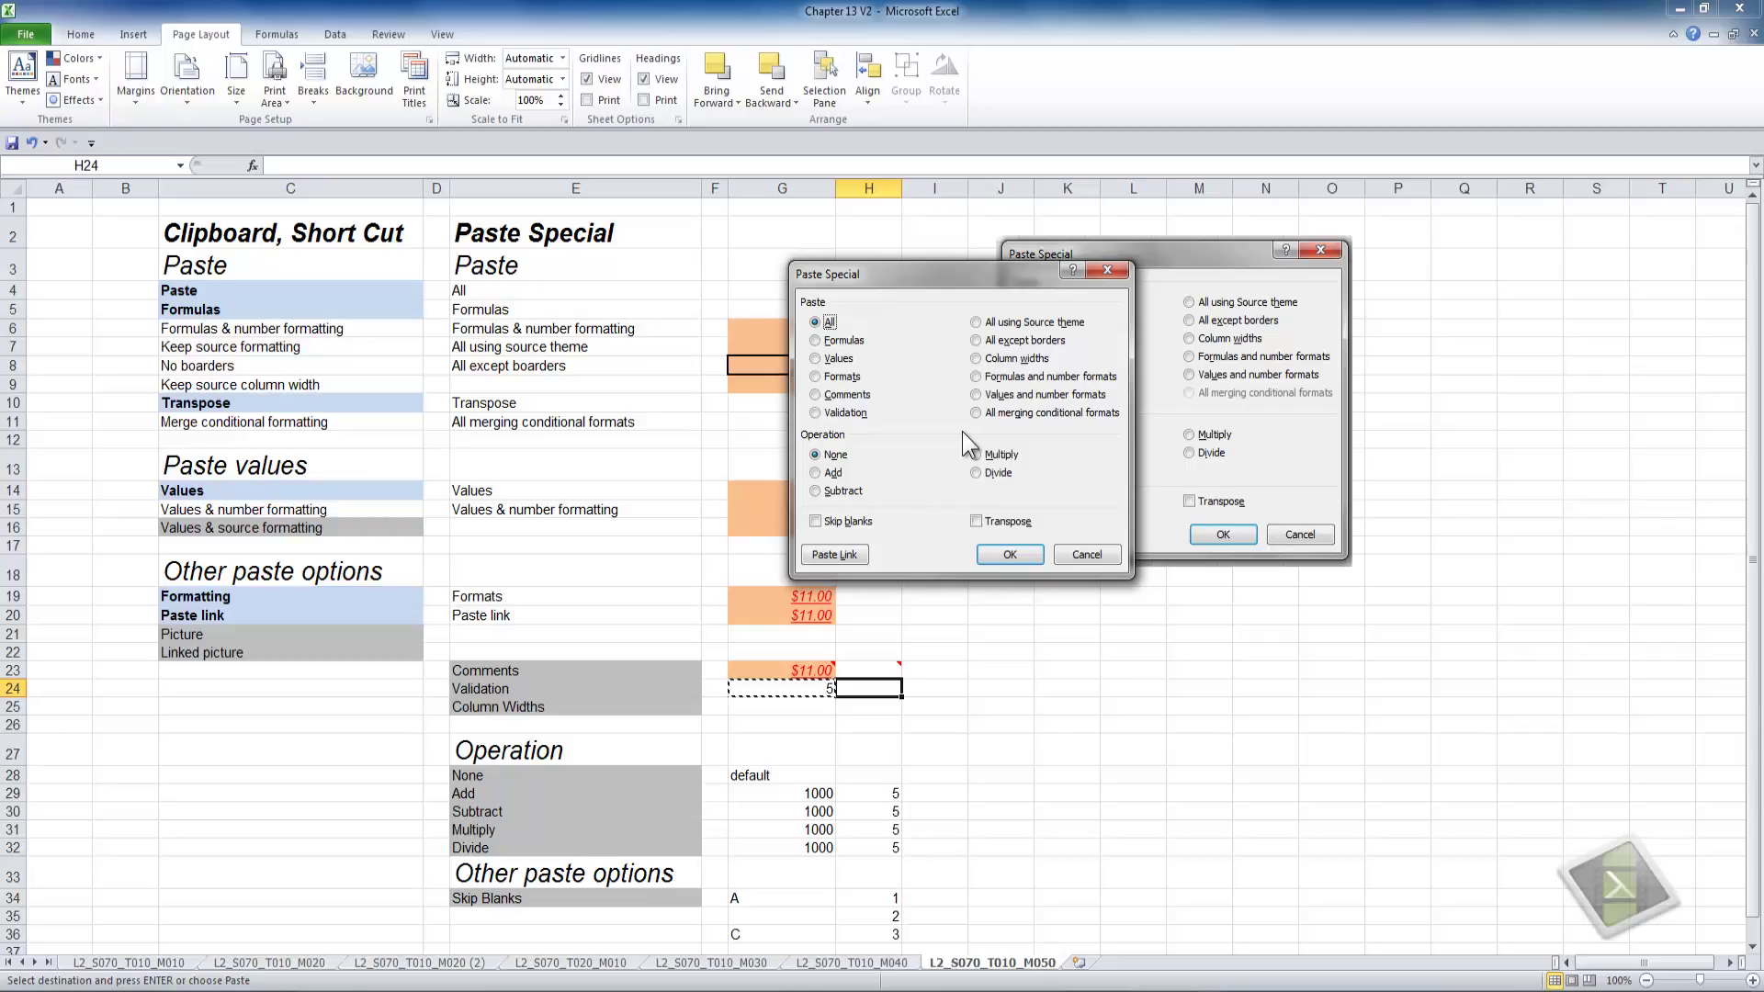
{"action": "left_click", "coordinate": [816, 413]}
{"action": "left_click", "coordinate": [1027, 552]}
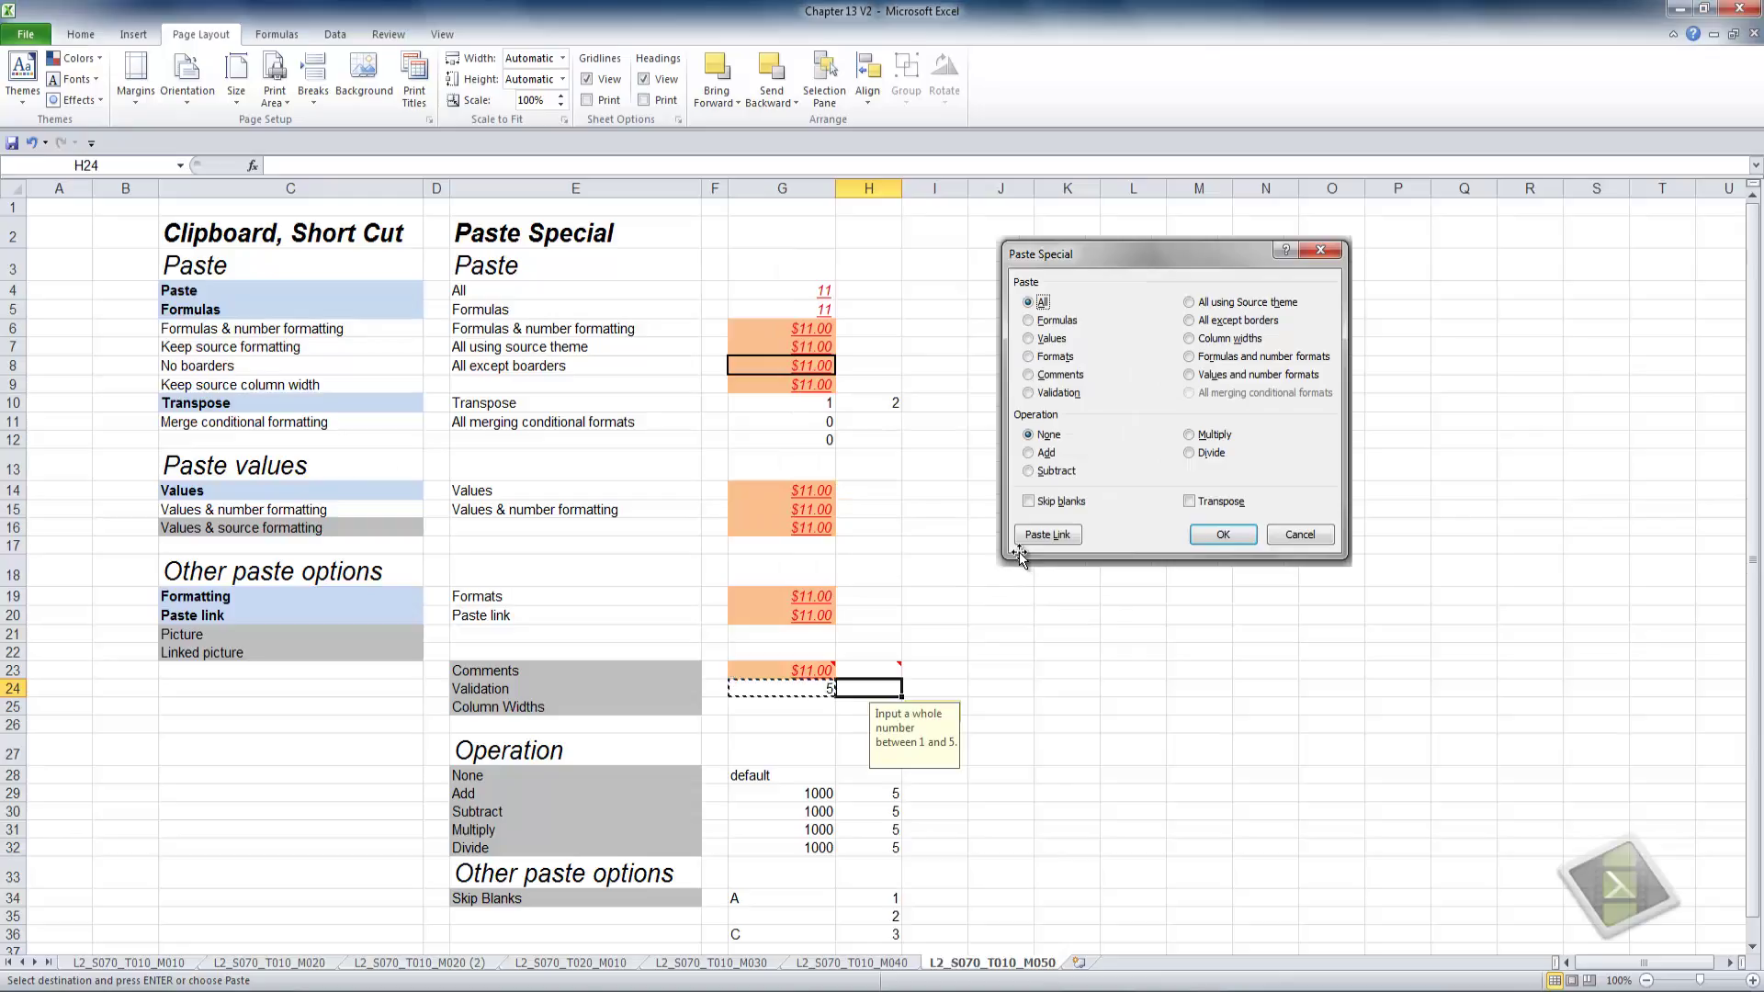
Copy cell G25 and apply its column width to H25:K25 using the Column widths option of Paste Special.
{"action": "left_click", "coordinate": [806, 705]}
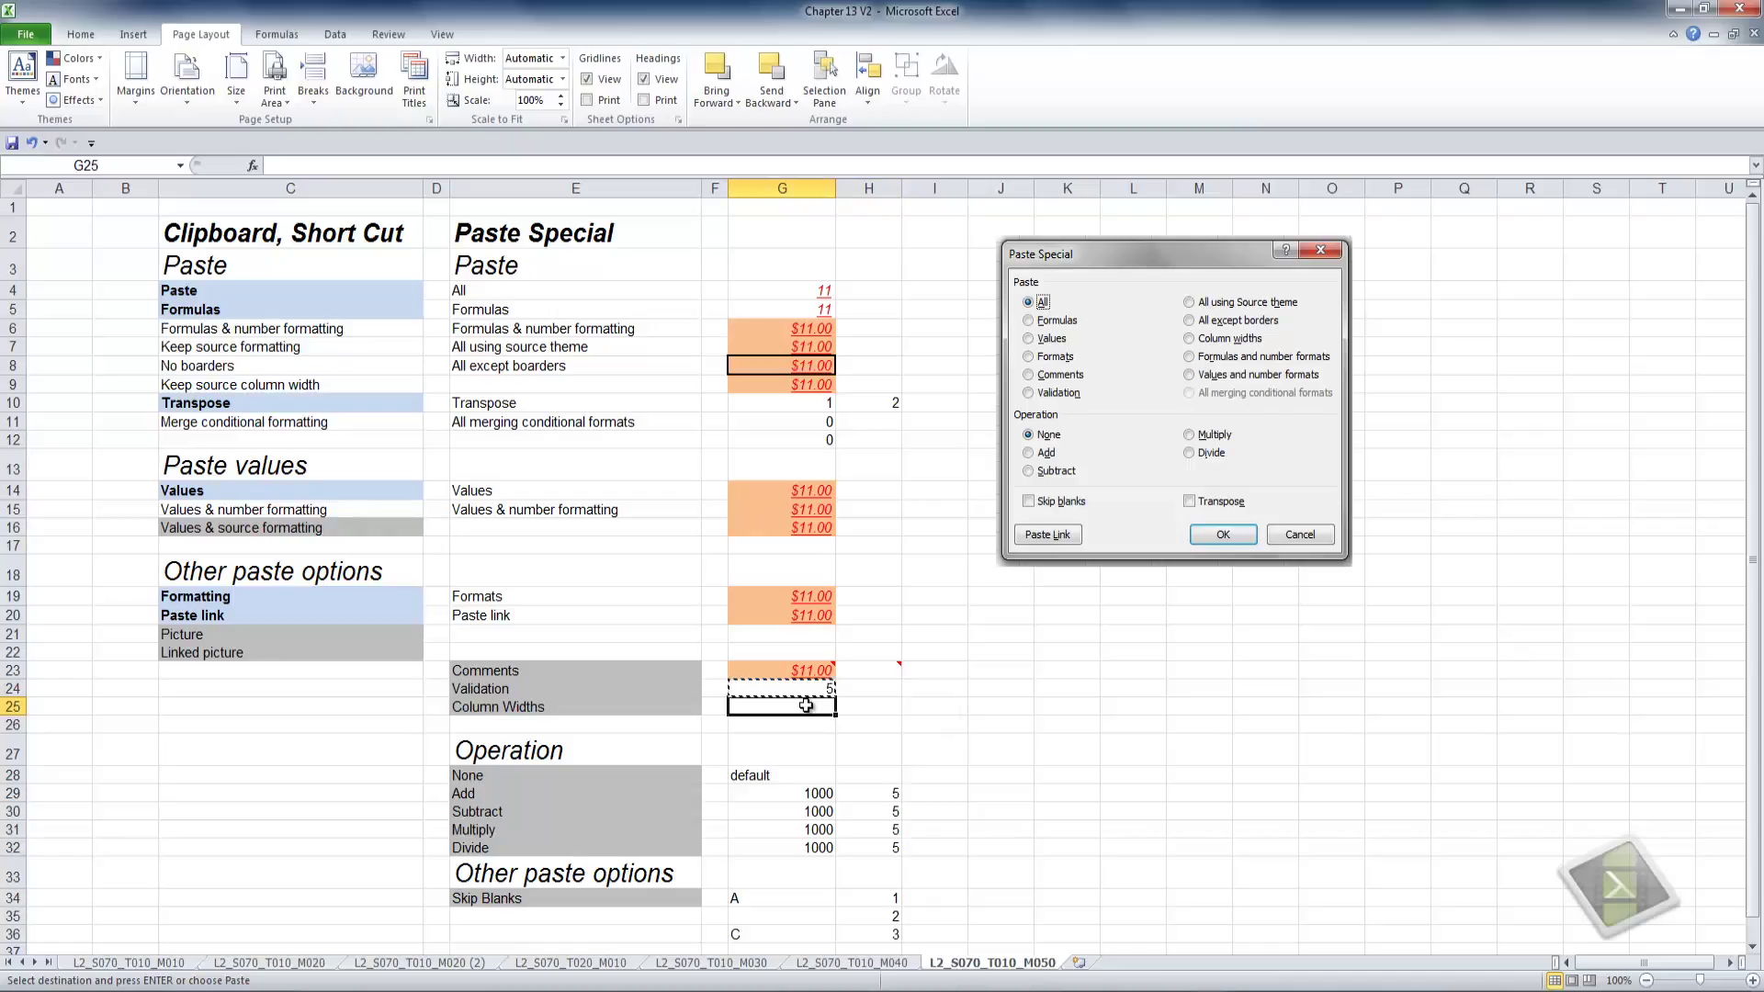
{"action": "key", "text": "ctrl+c"}
{"action": "left_click", "coordinate": [873, 707]}
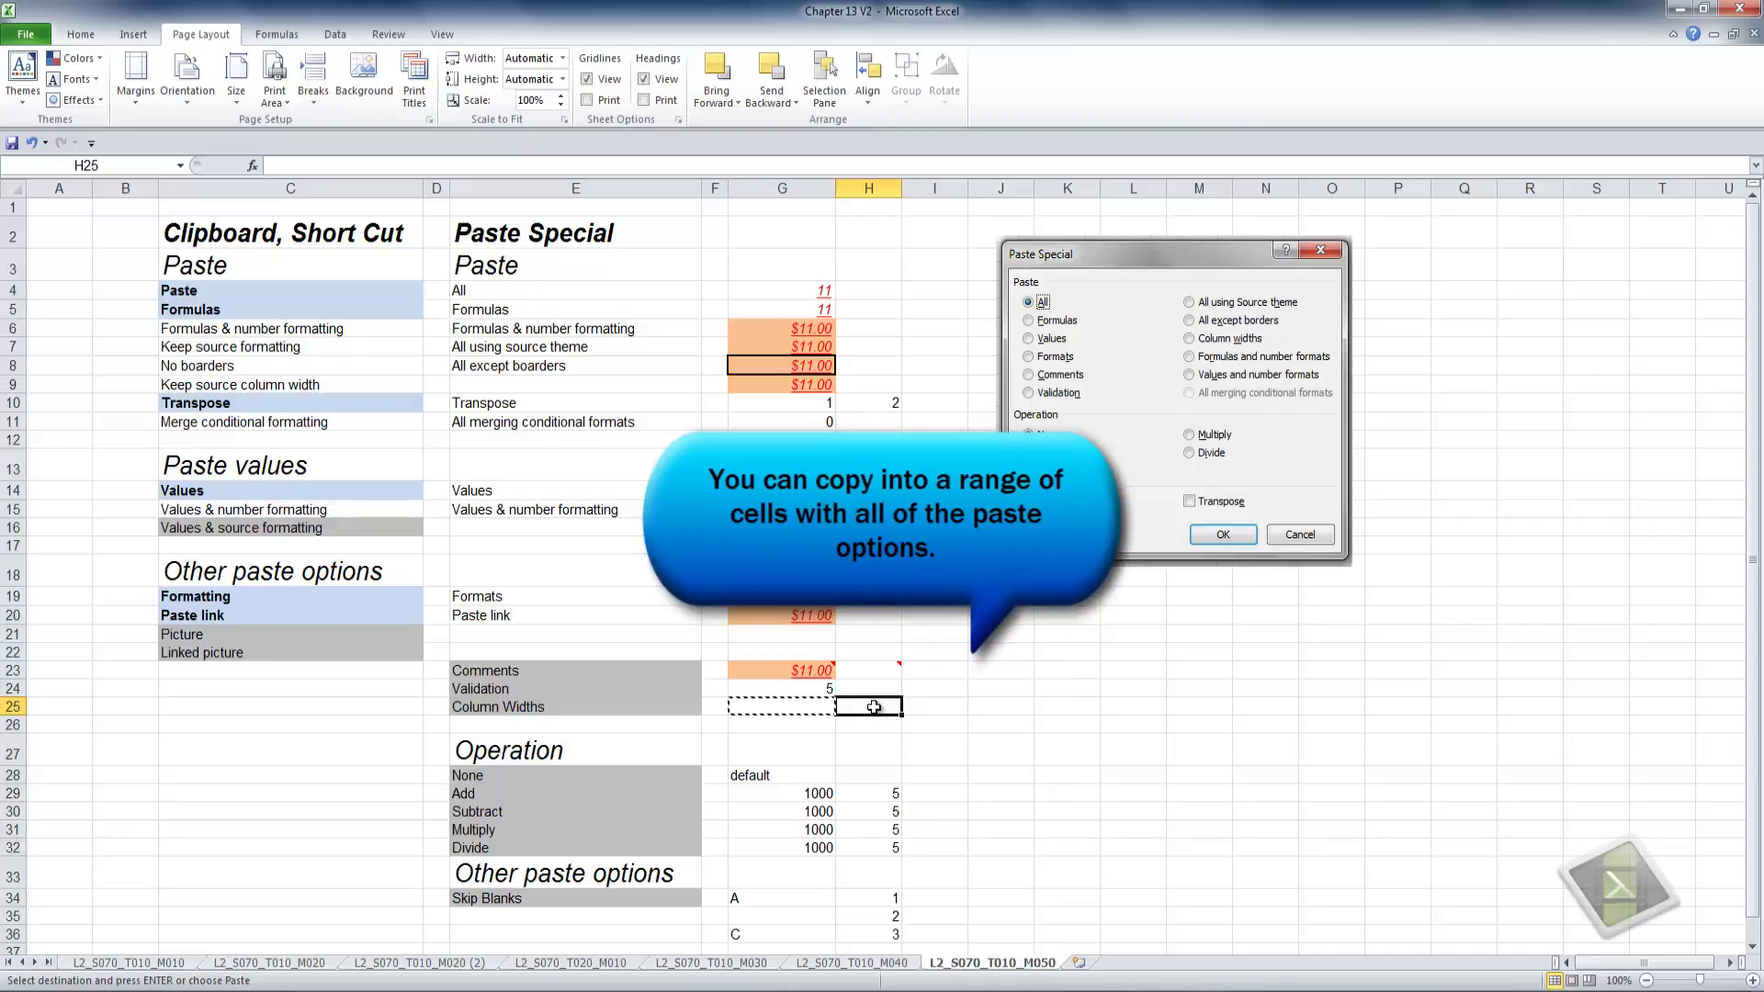
{"action": "left_click_drag", "start_coordinate": [873, 707], "coordinate": [1079, 710]}
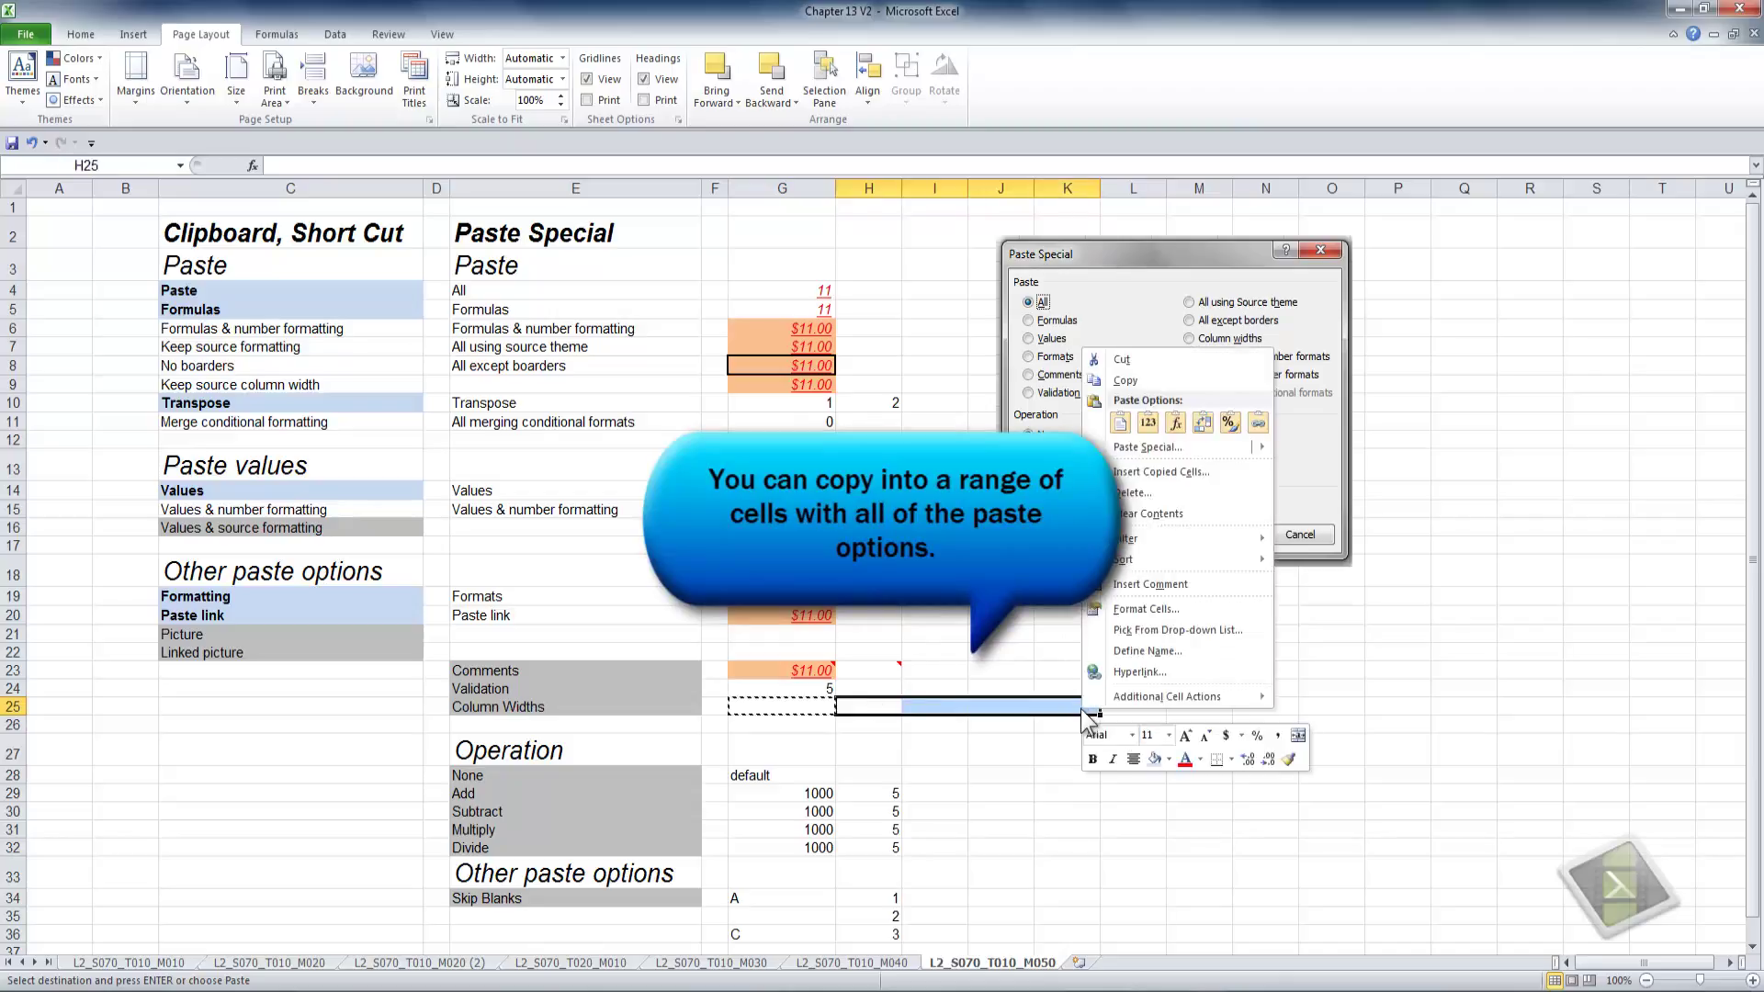
{"action": "right_click", "coordinate": [1080, 712]}
{"action": "mouse_move", "coordinate": [1161, 448]}
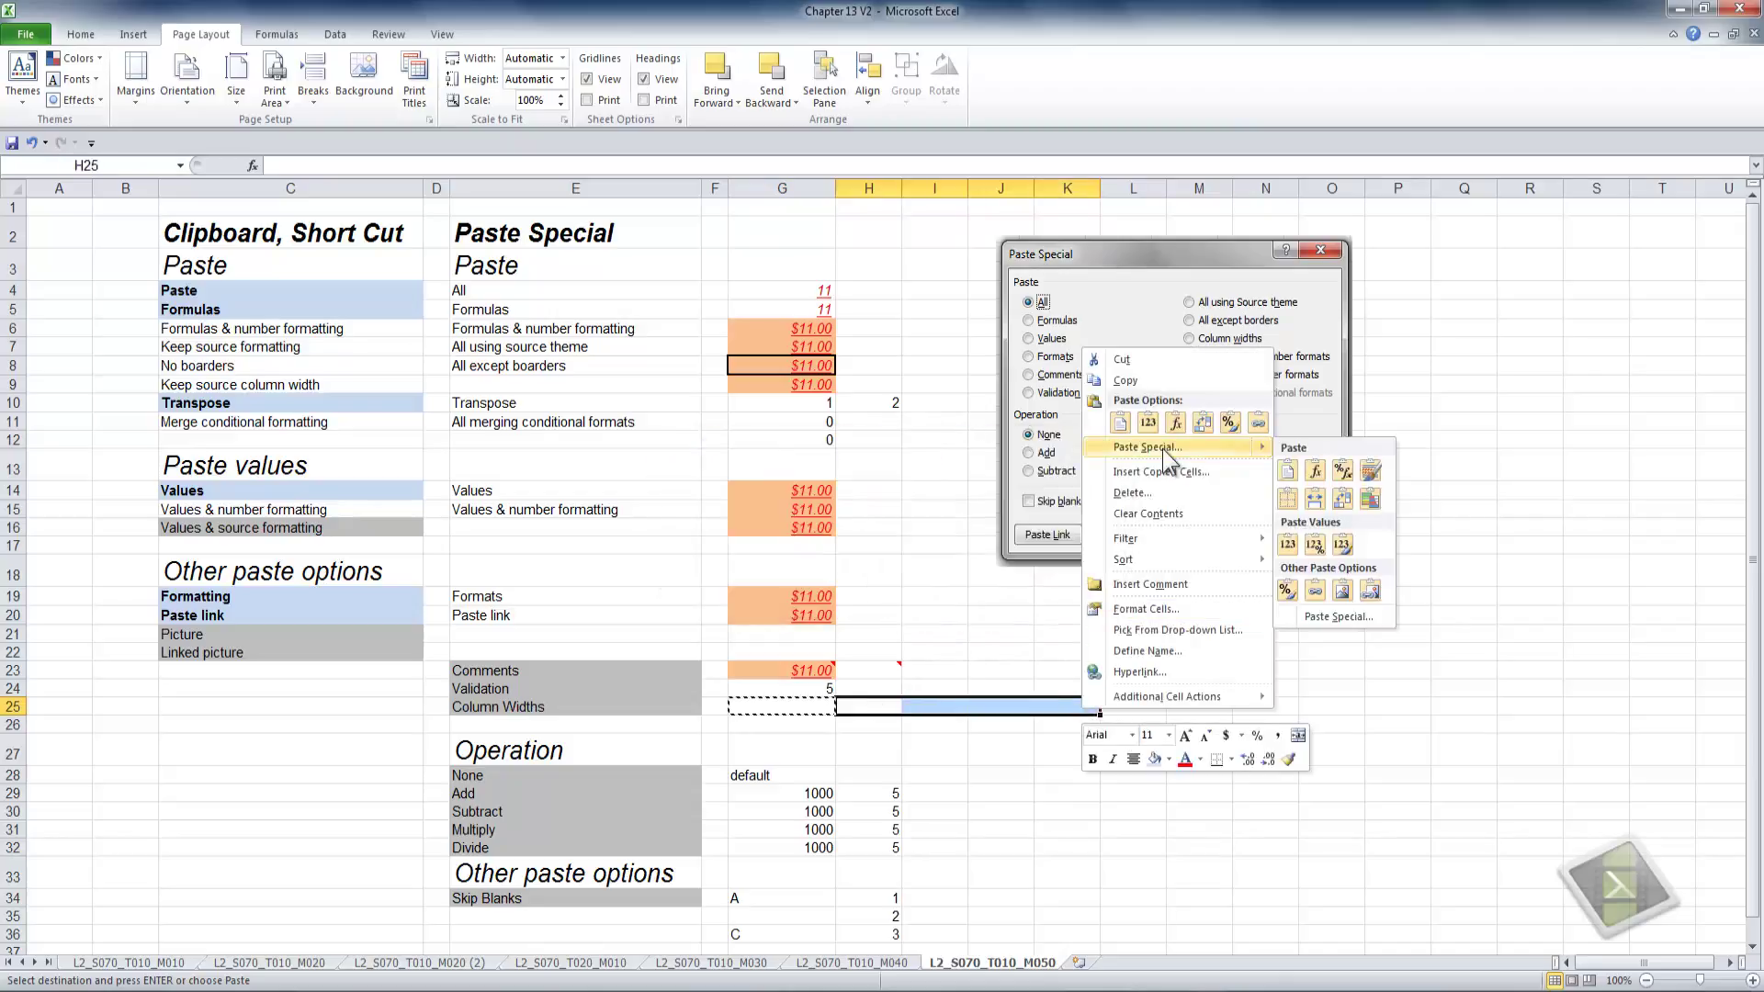
{"action": "left_click", "coordinate": [1161, 448]}
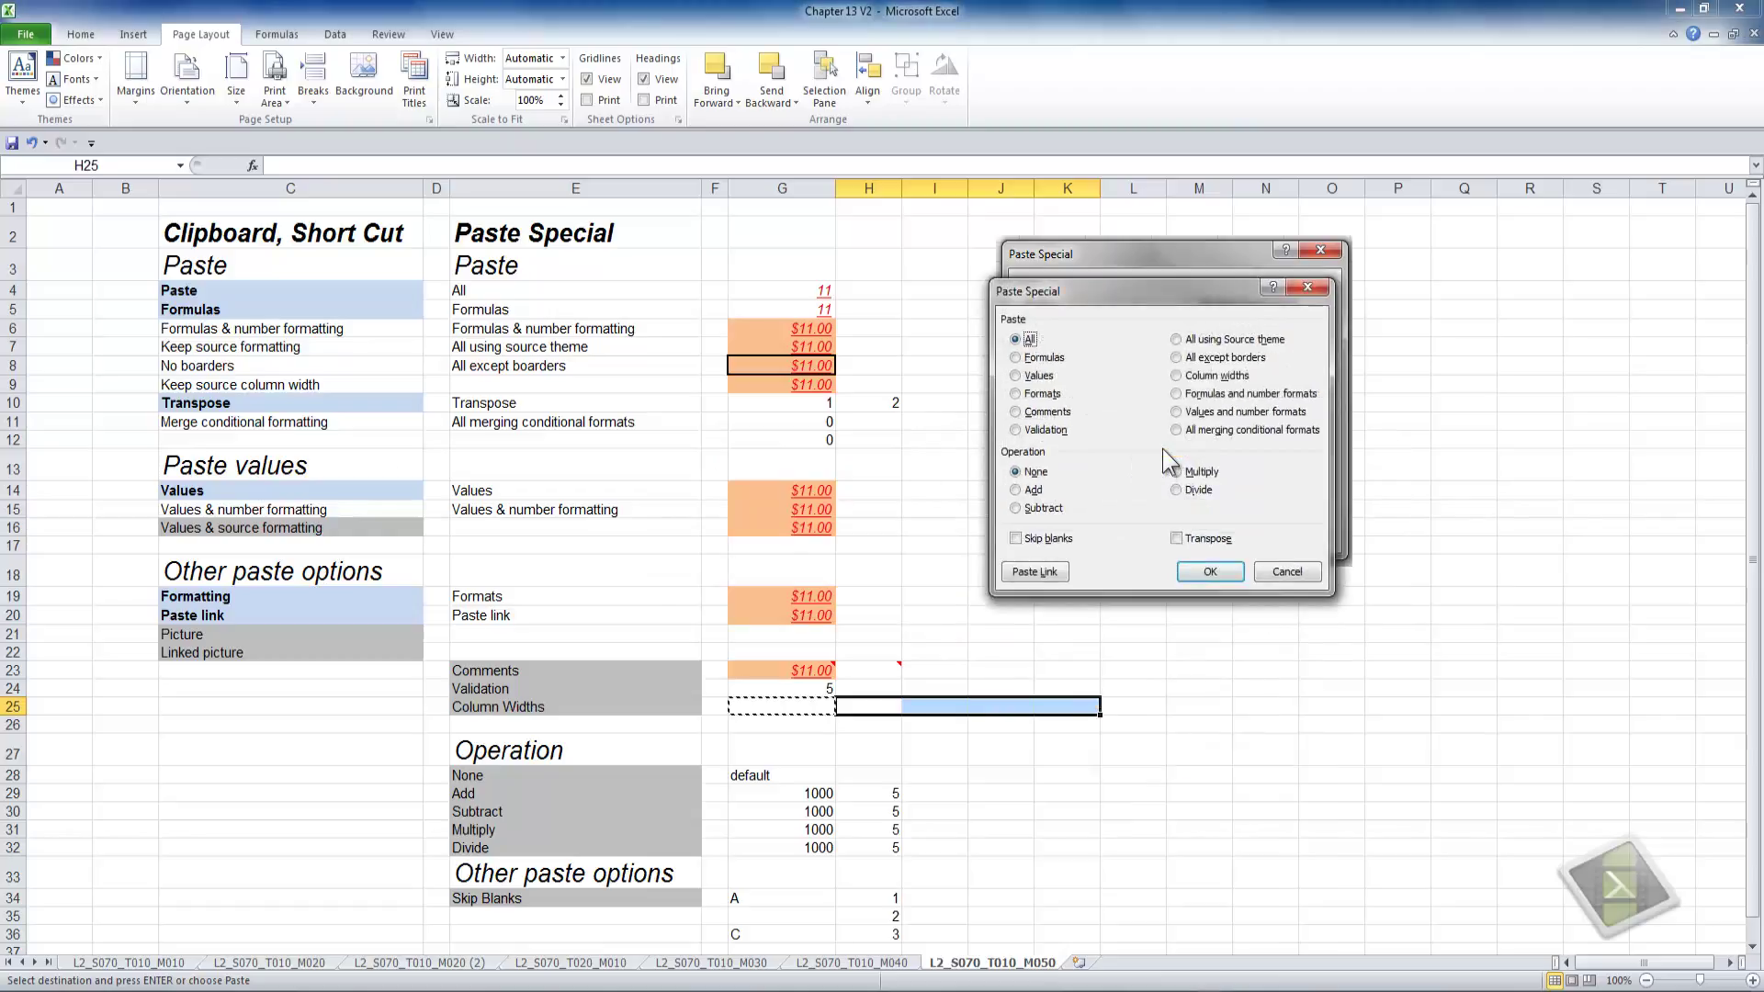
{"action": "left_click", "coordinate": [1192, 376]}
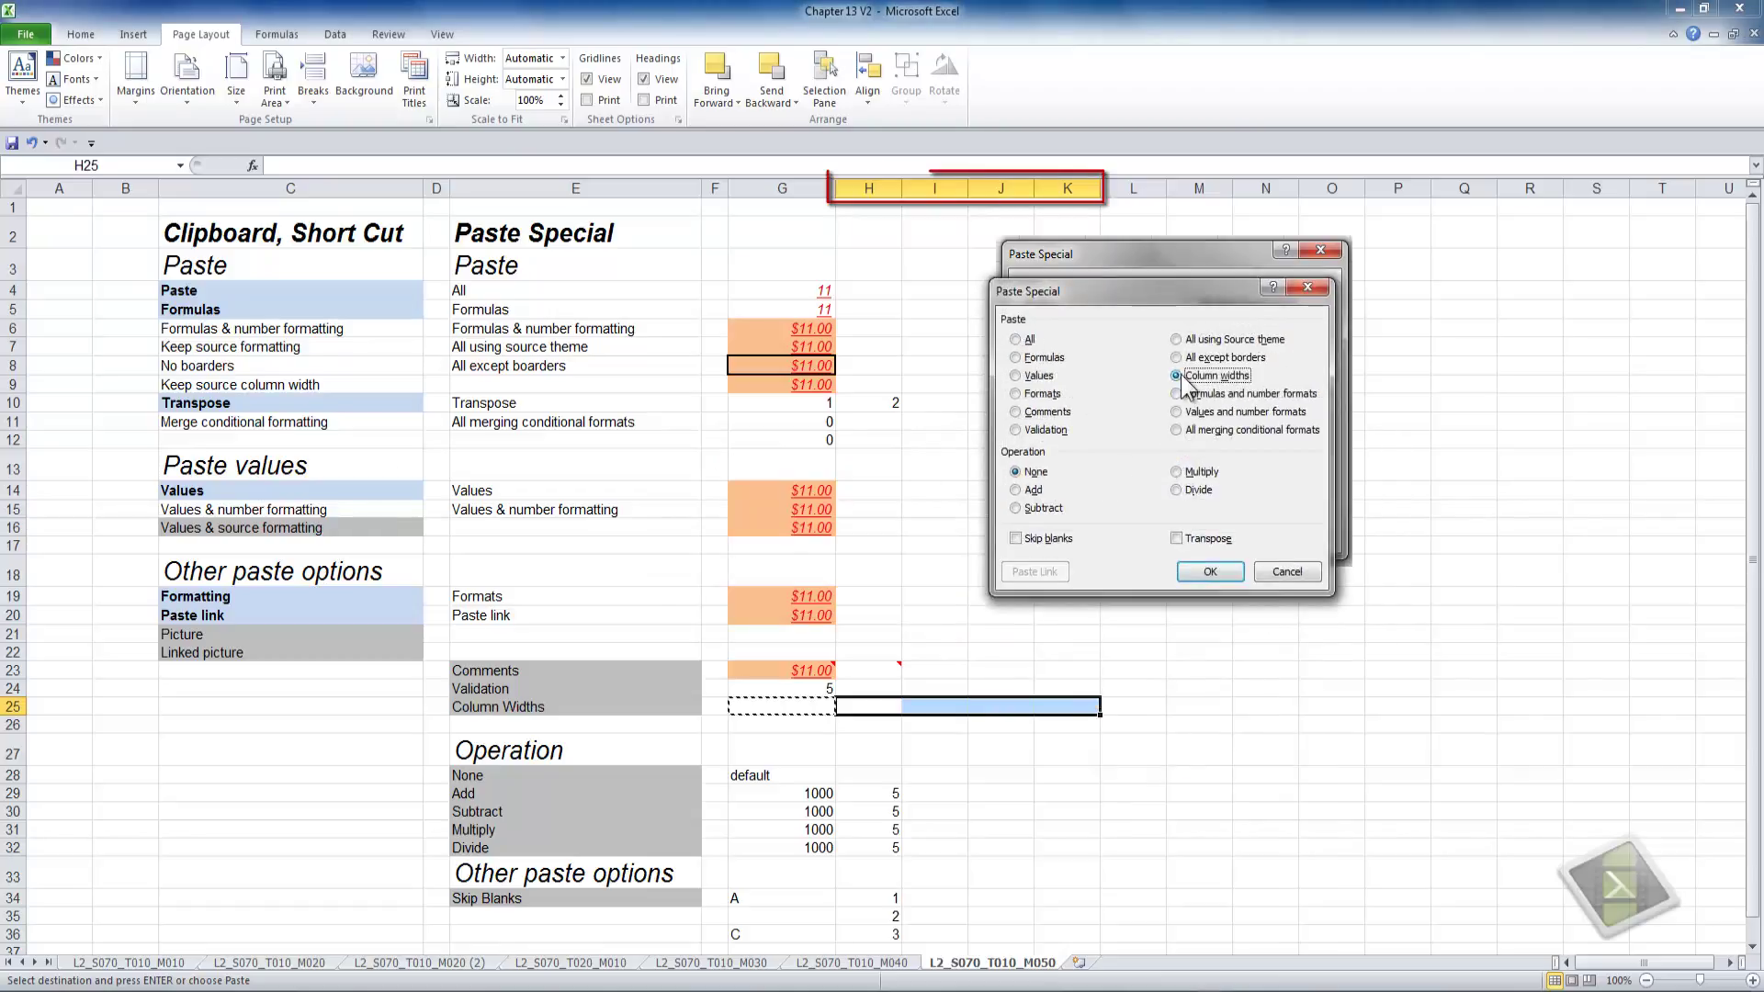
{"action": "left_click", "coordinate": [1222, 571]}
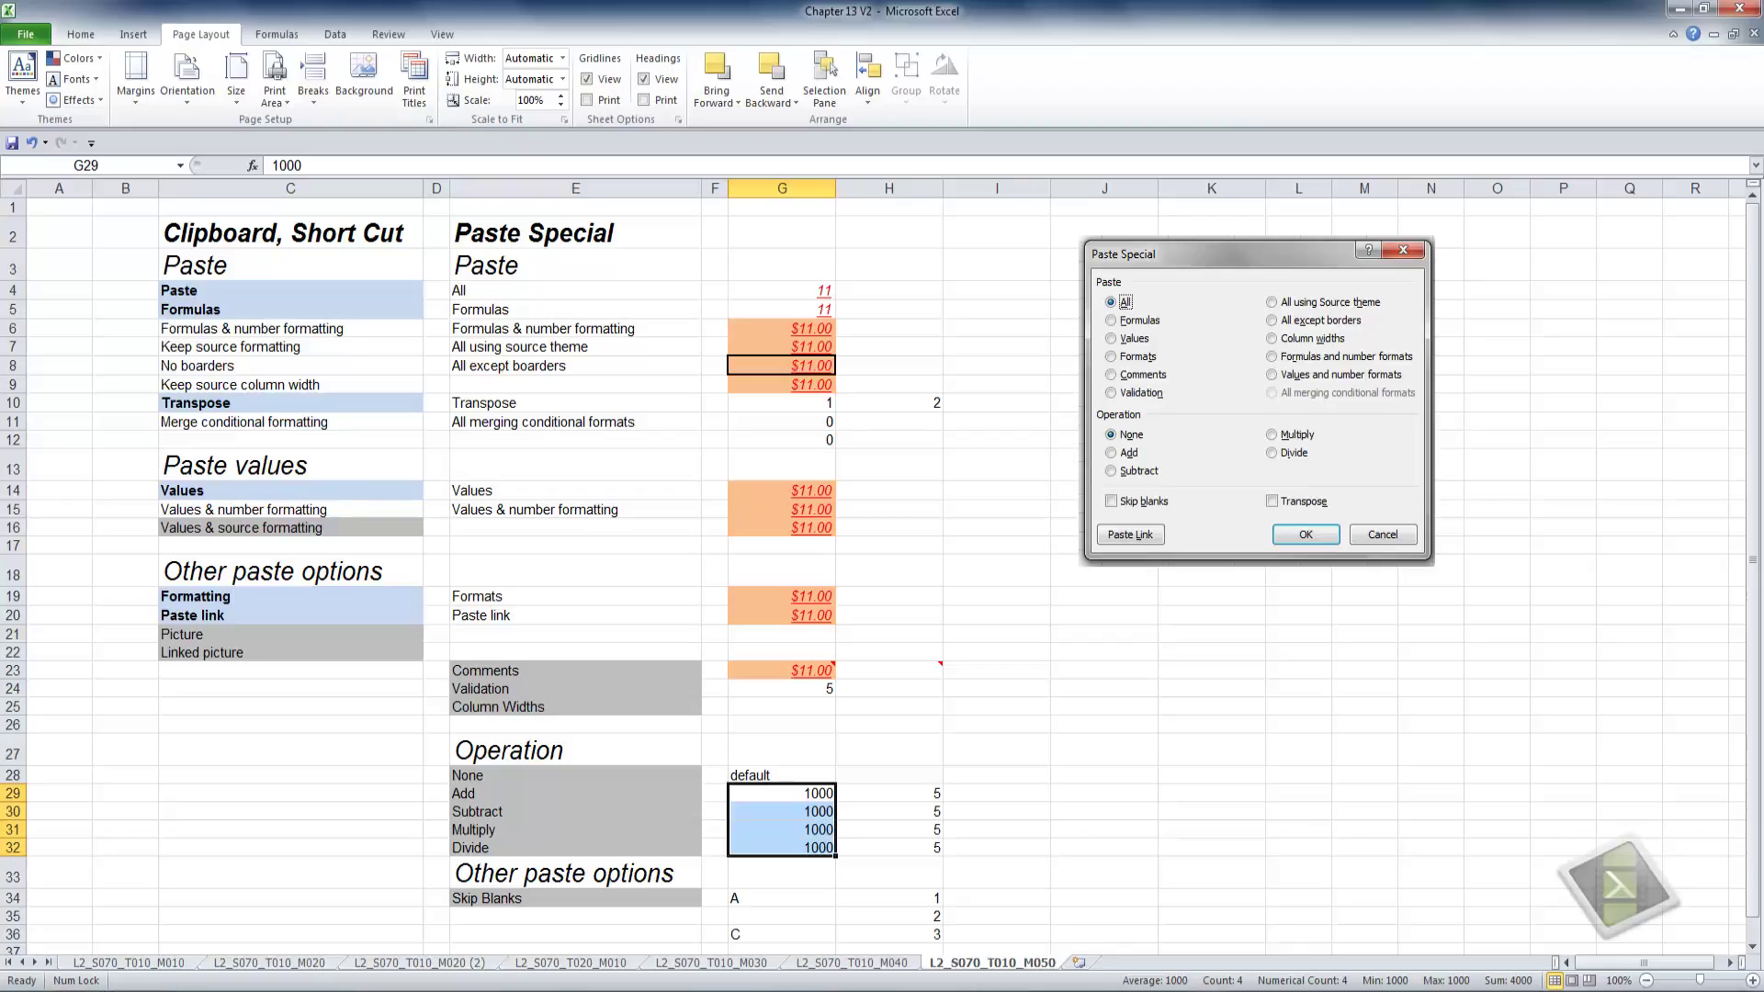
Copy the 5 in H29 and add it to every value in G29:G32 using the Paste Special Add operation.
{"action": "left_click", "coordinate": [931, 792]}
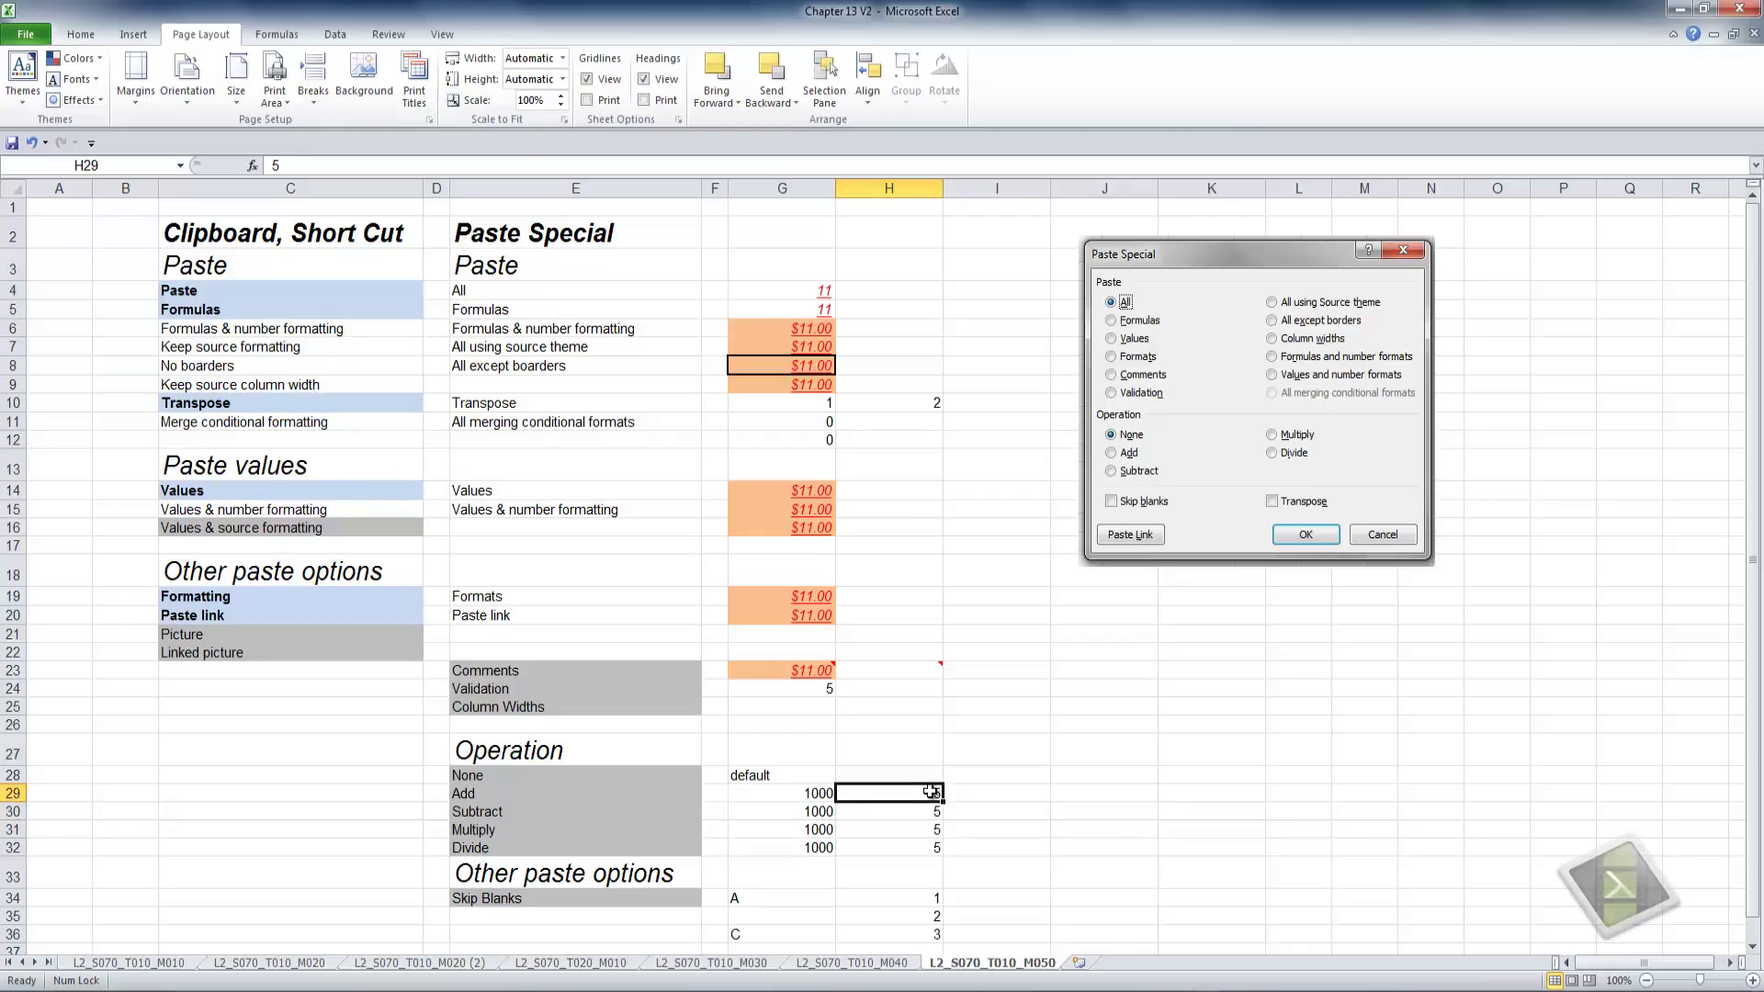
{"action": "key", "text": "ctrl+c"}
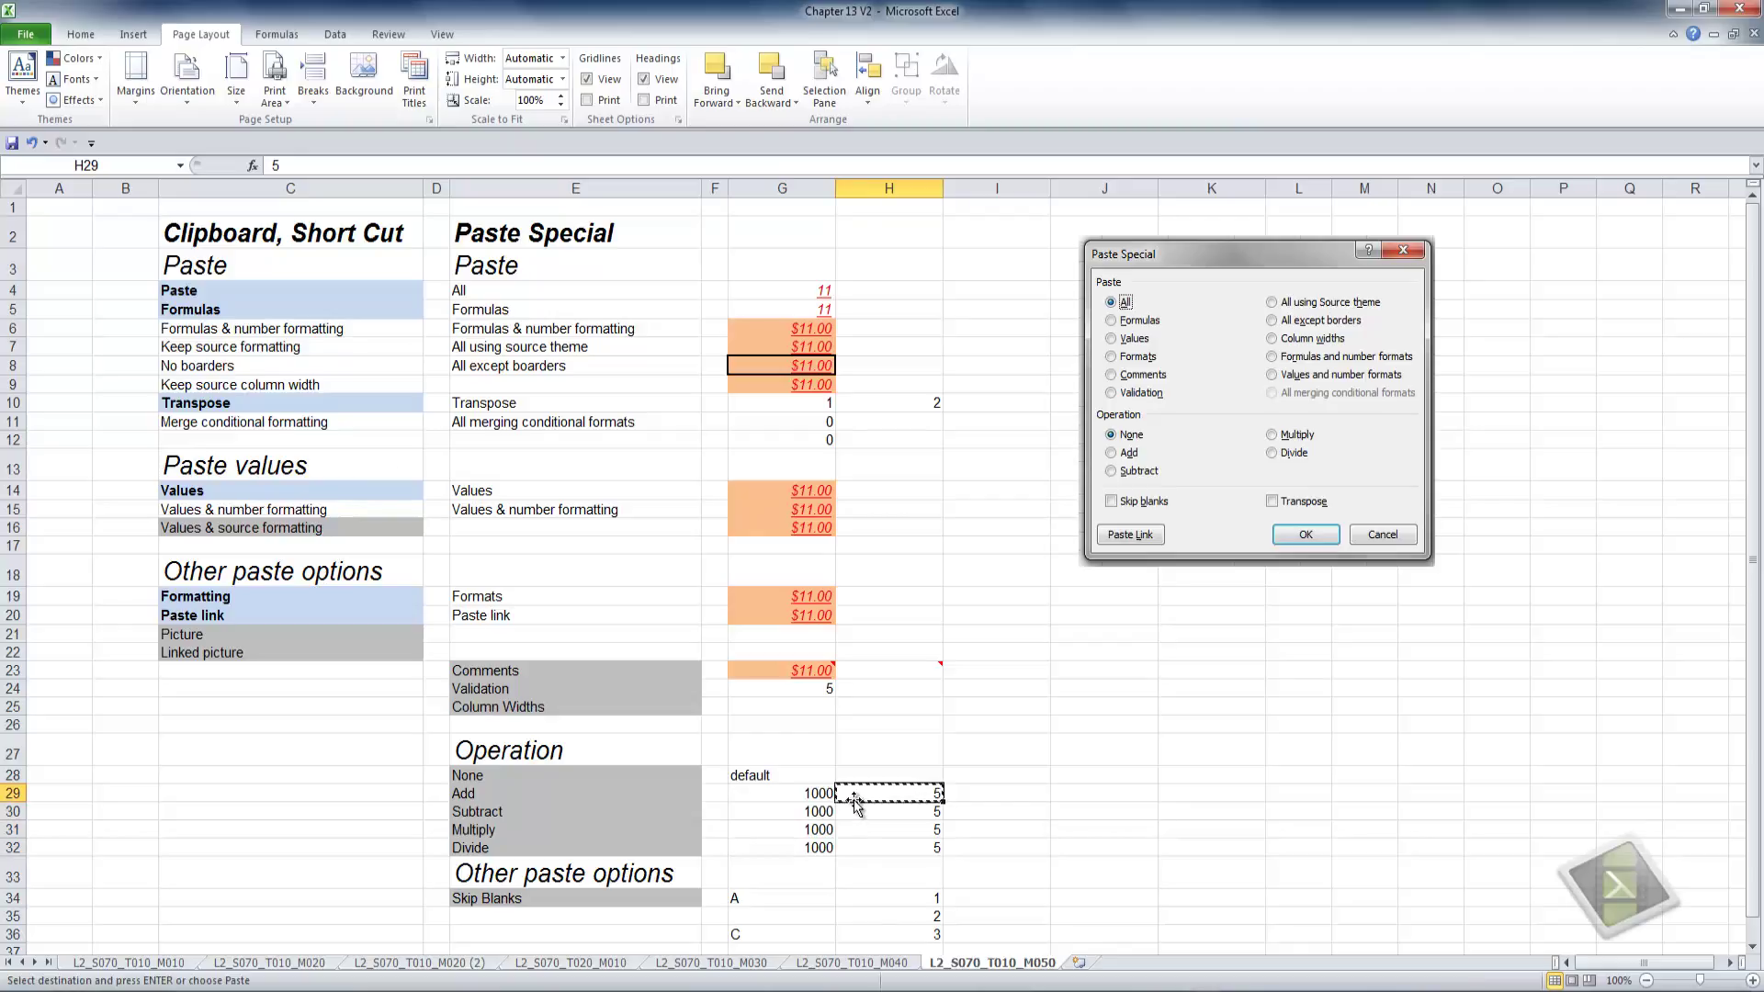
{"action": "left_click_drag", "start_coordinate": [820, 792], "coordinate": [814, 843]}
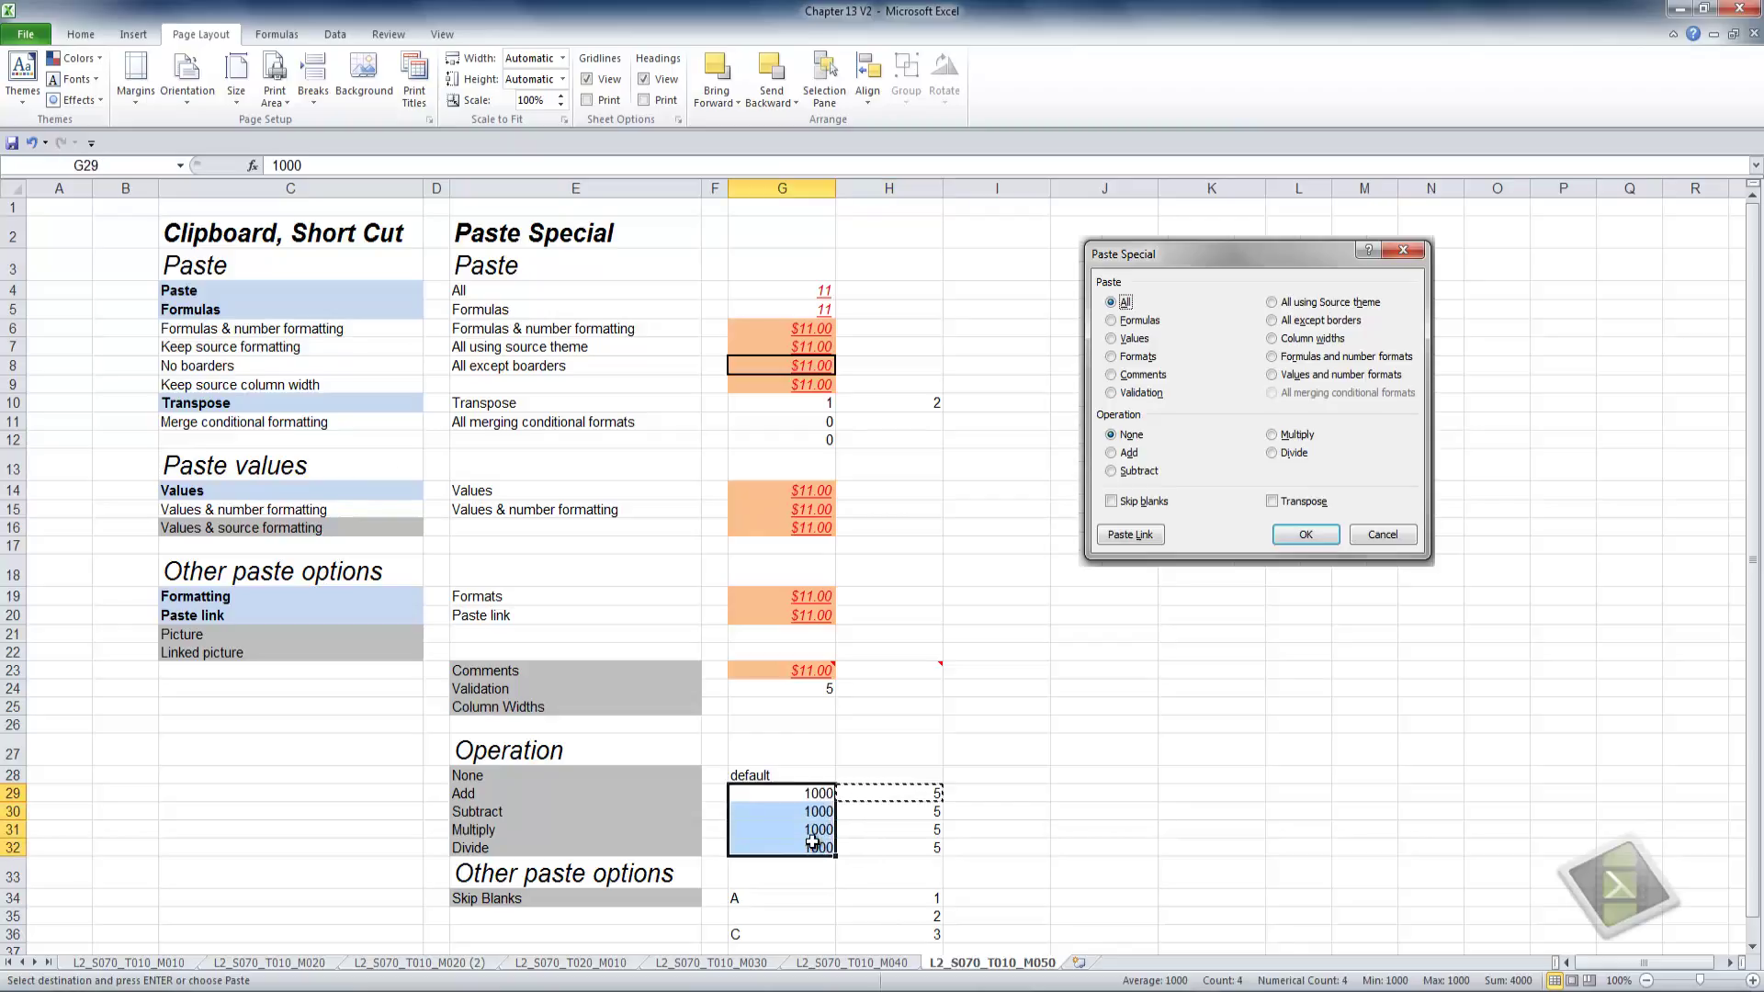
{"action": "right_click", "coordinate": [812, 829]}
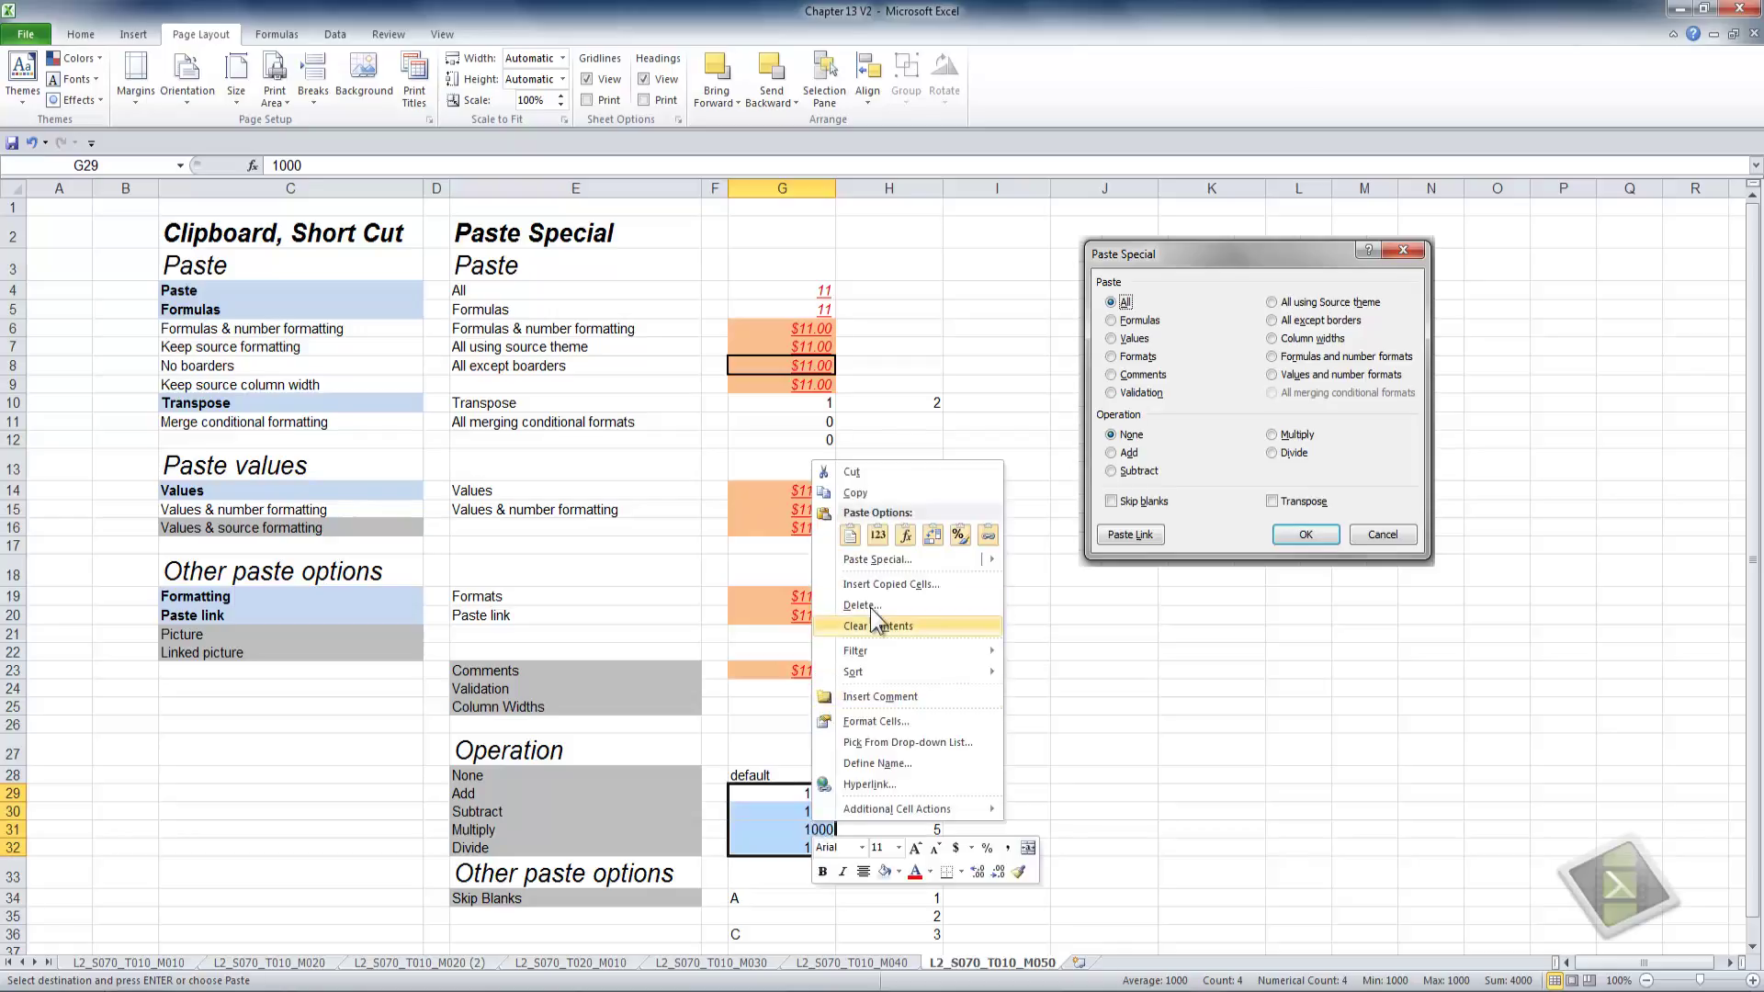
{"action": "left_click", "coordinate": [884, 558]}
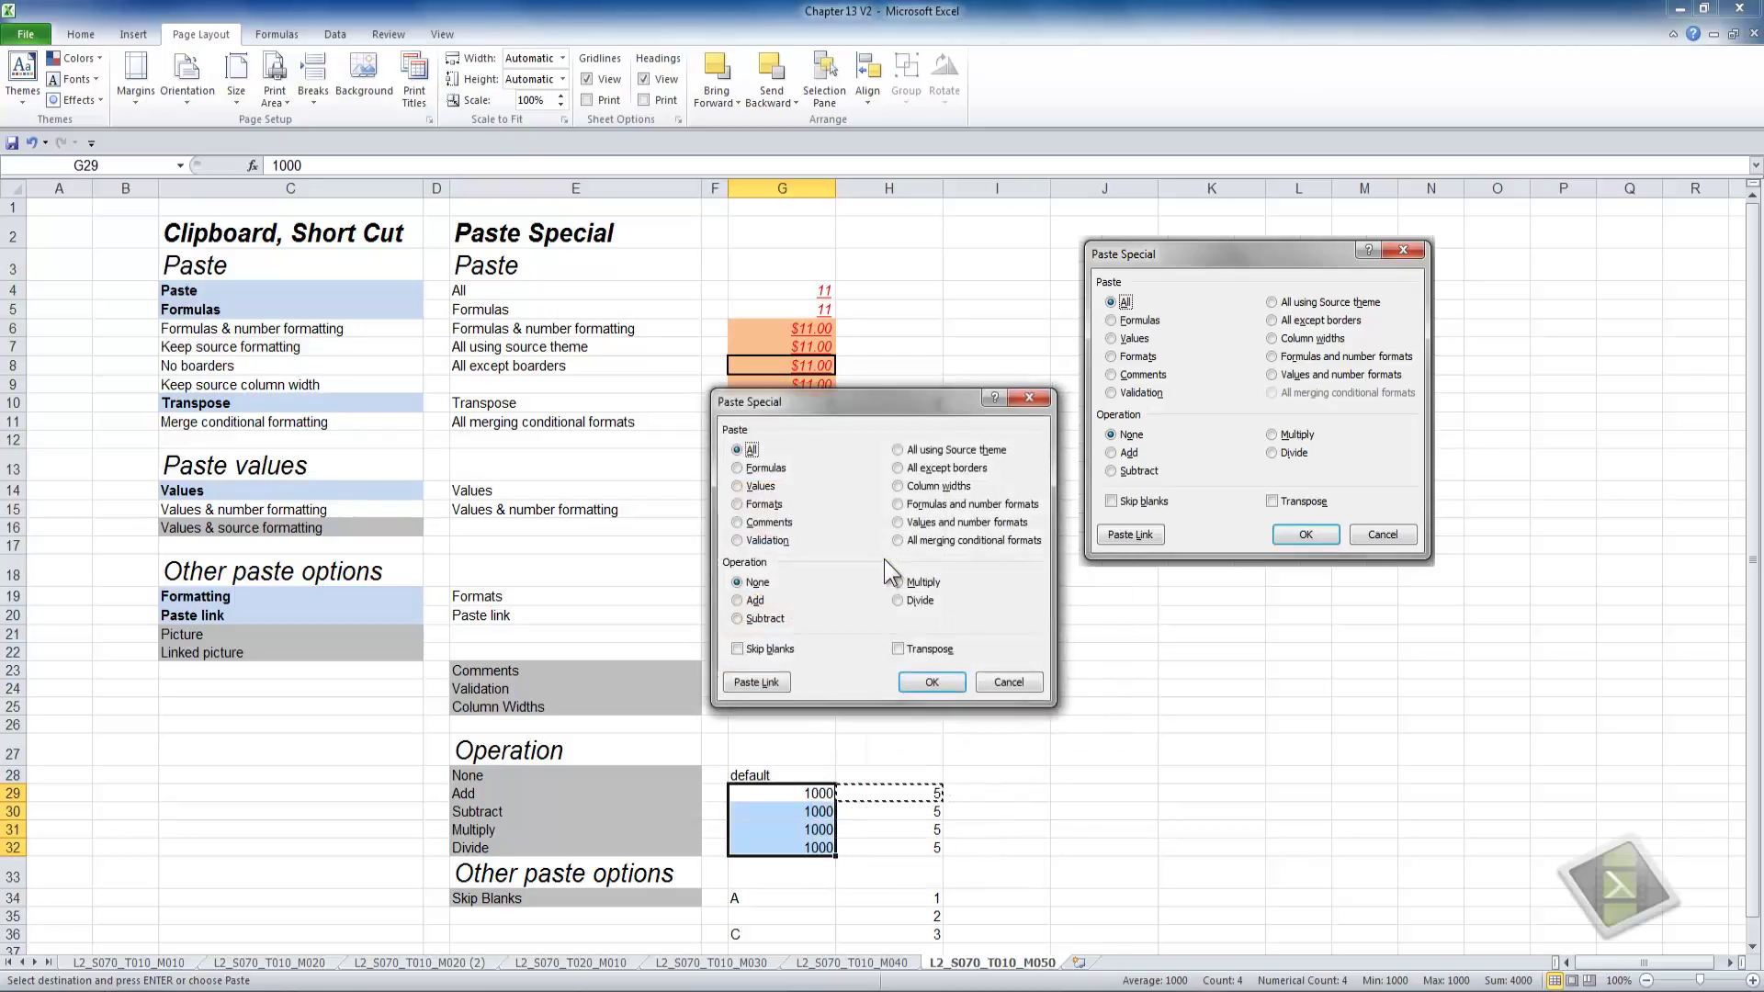
{"action": "left_click", "coordinate": [747, 599]}
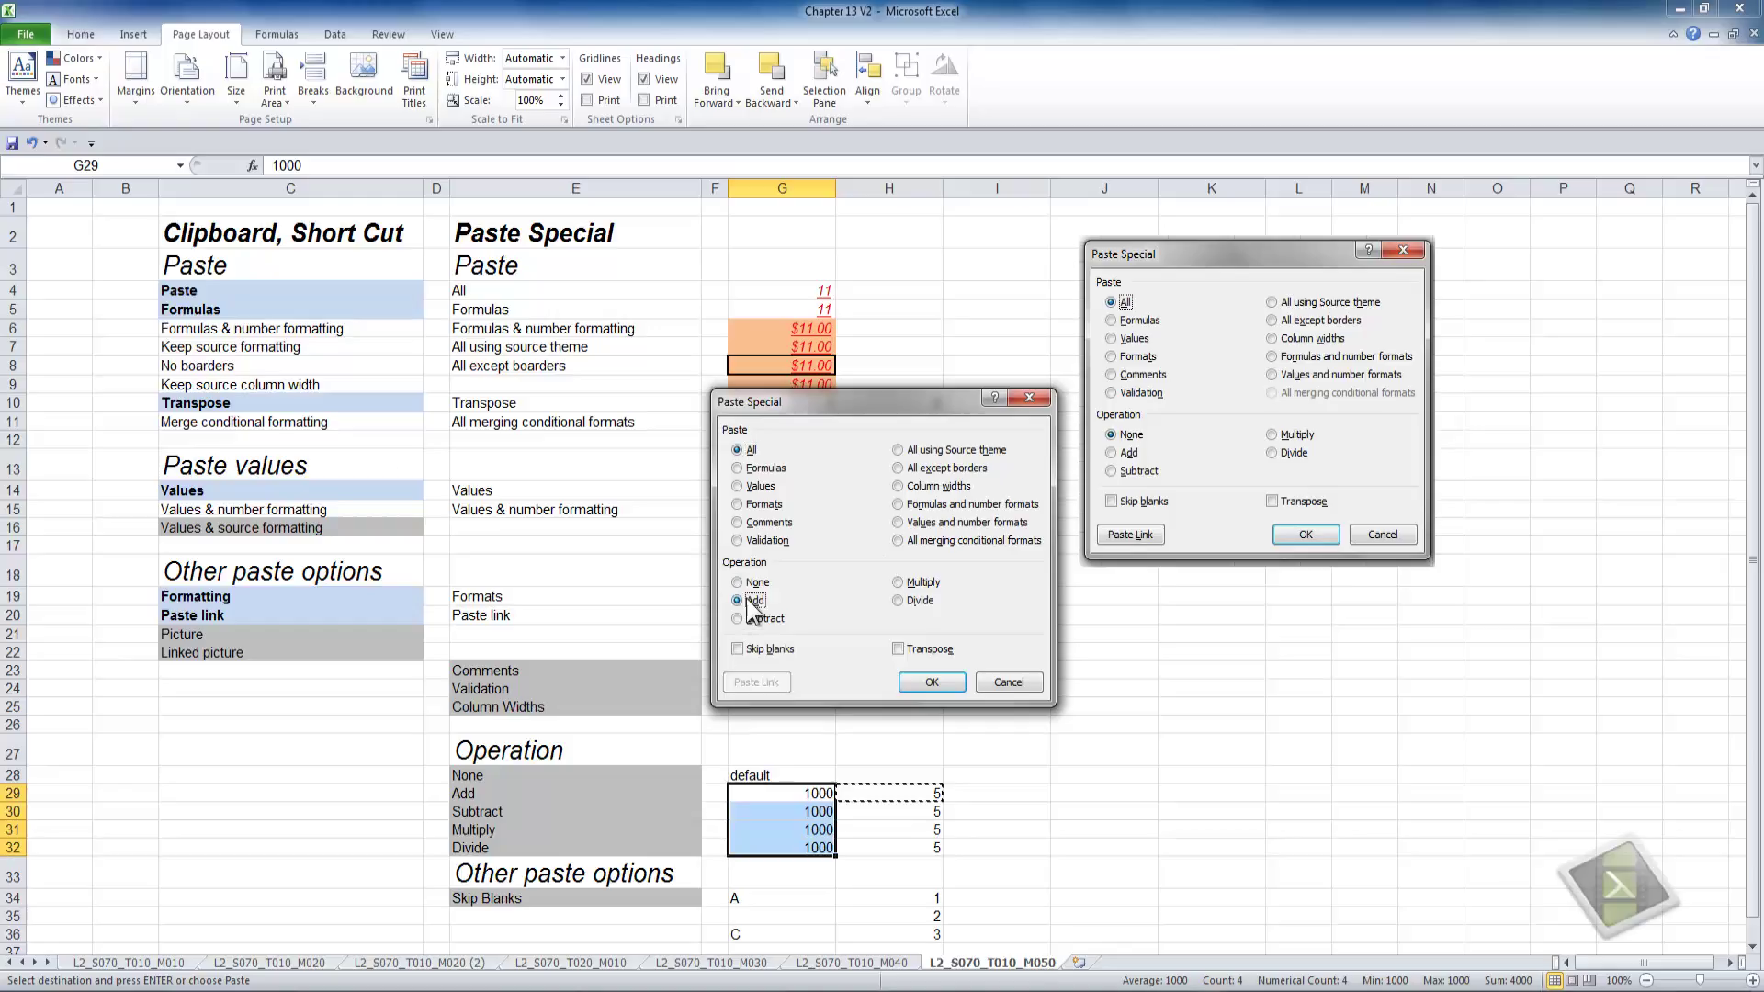
{"action": "left_click", "coordinate": [932, 682]}
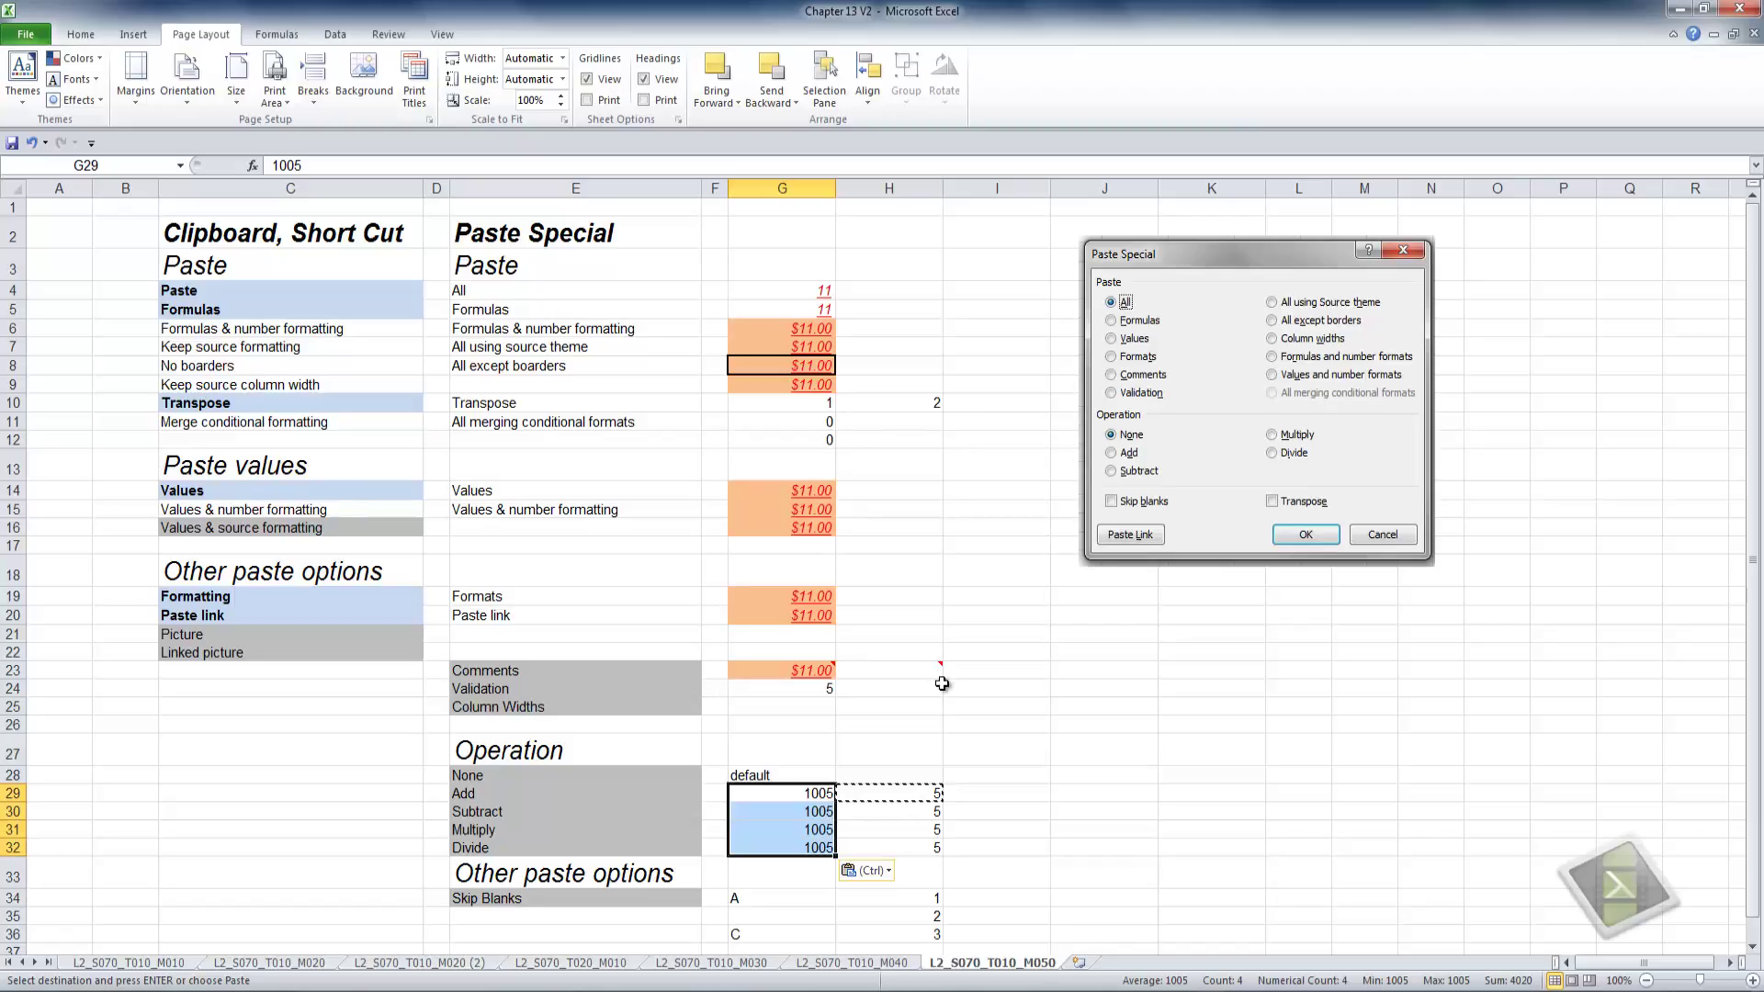
Copy the 5 in H30 and subtract it from every value in G29:G32 using the Paste Special Subtract operation.
{"action": "left_click", "coordinate": [923, 812]}
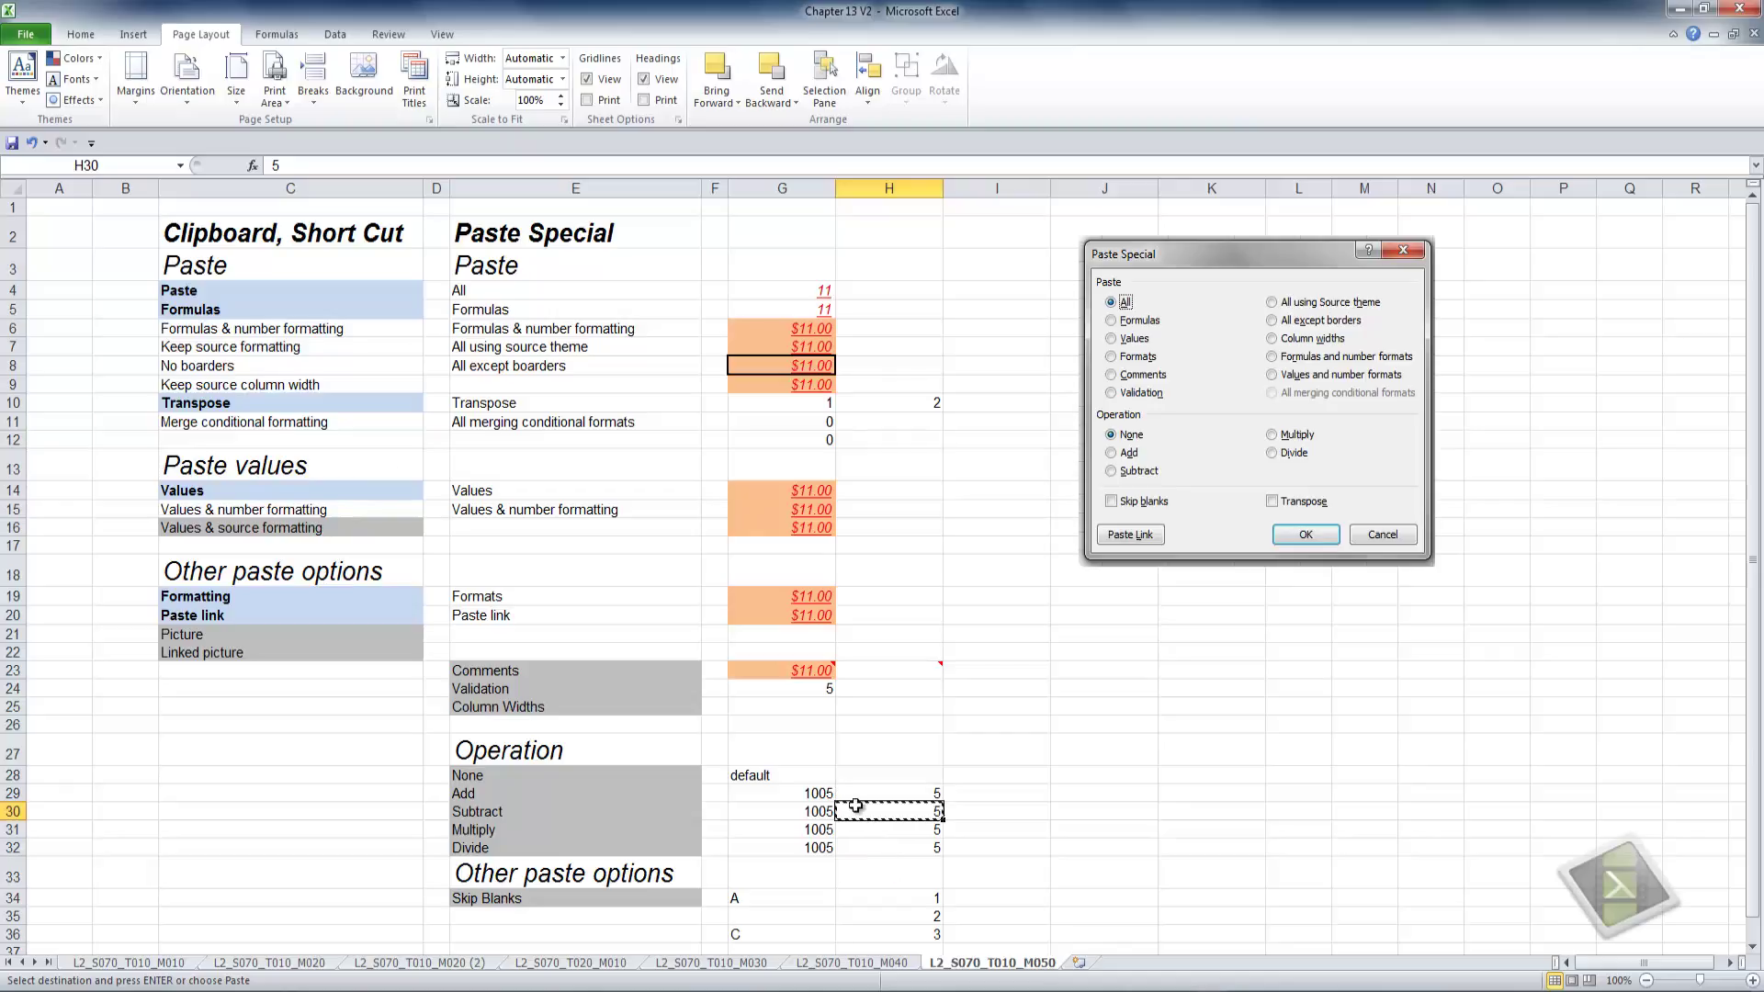
{"action": "left_click_drag", "start_coordinate": [820, 794], "coordinate": [816, 846]}
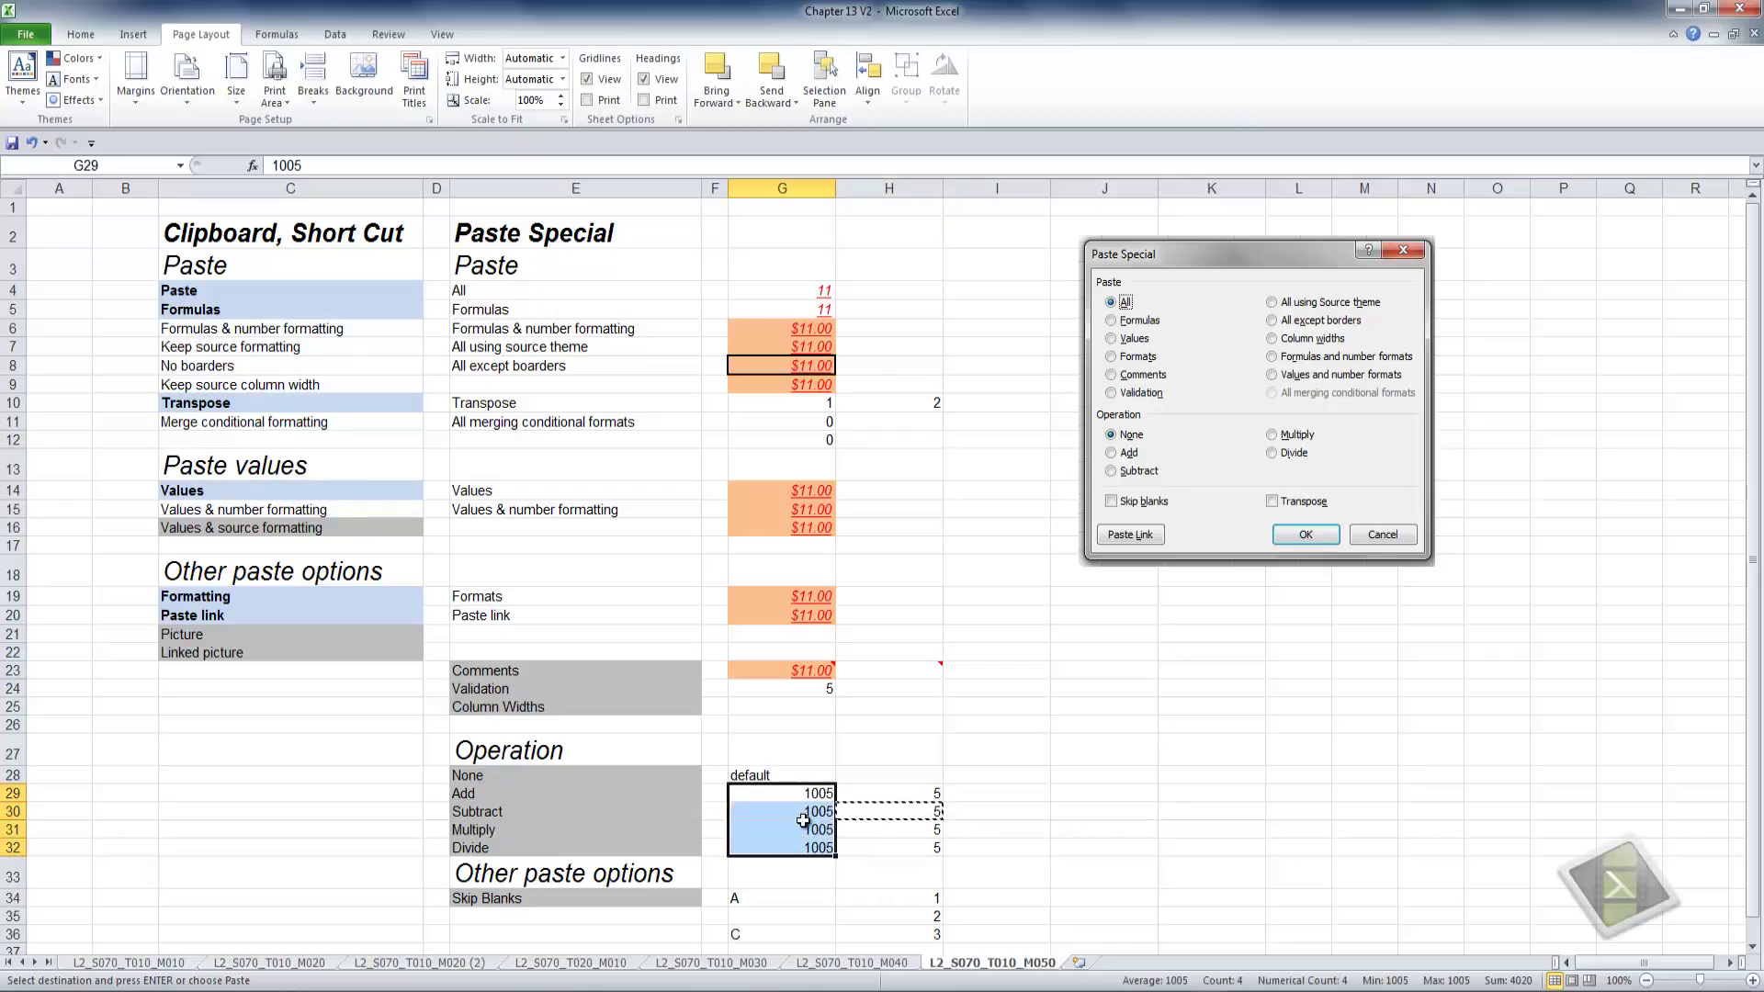
{"action": "right_click", "coordinate": [795, 814]}
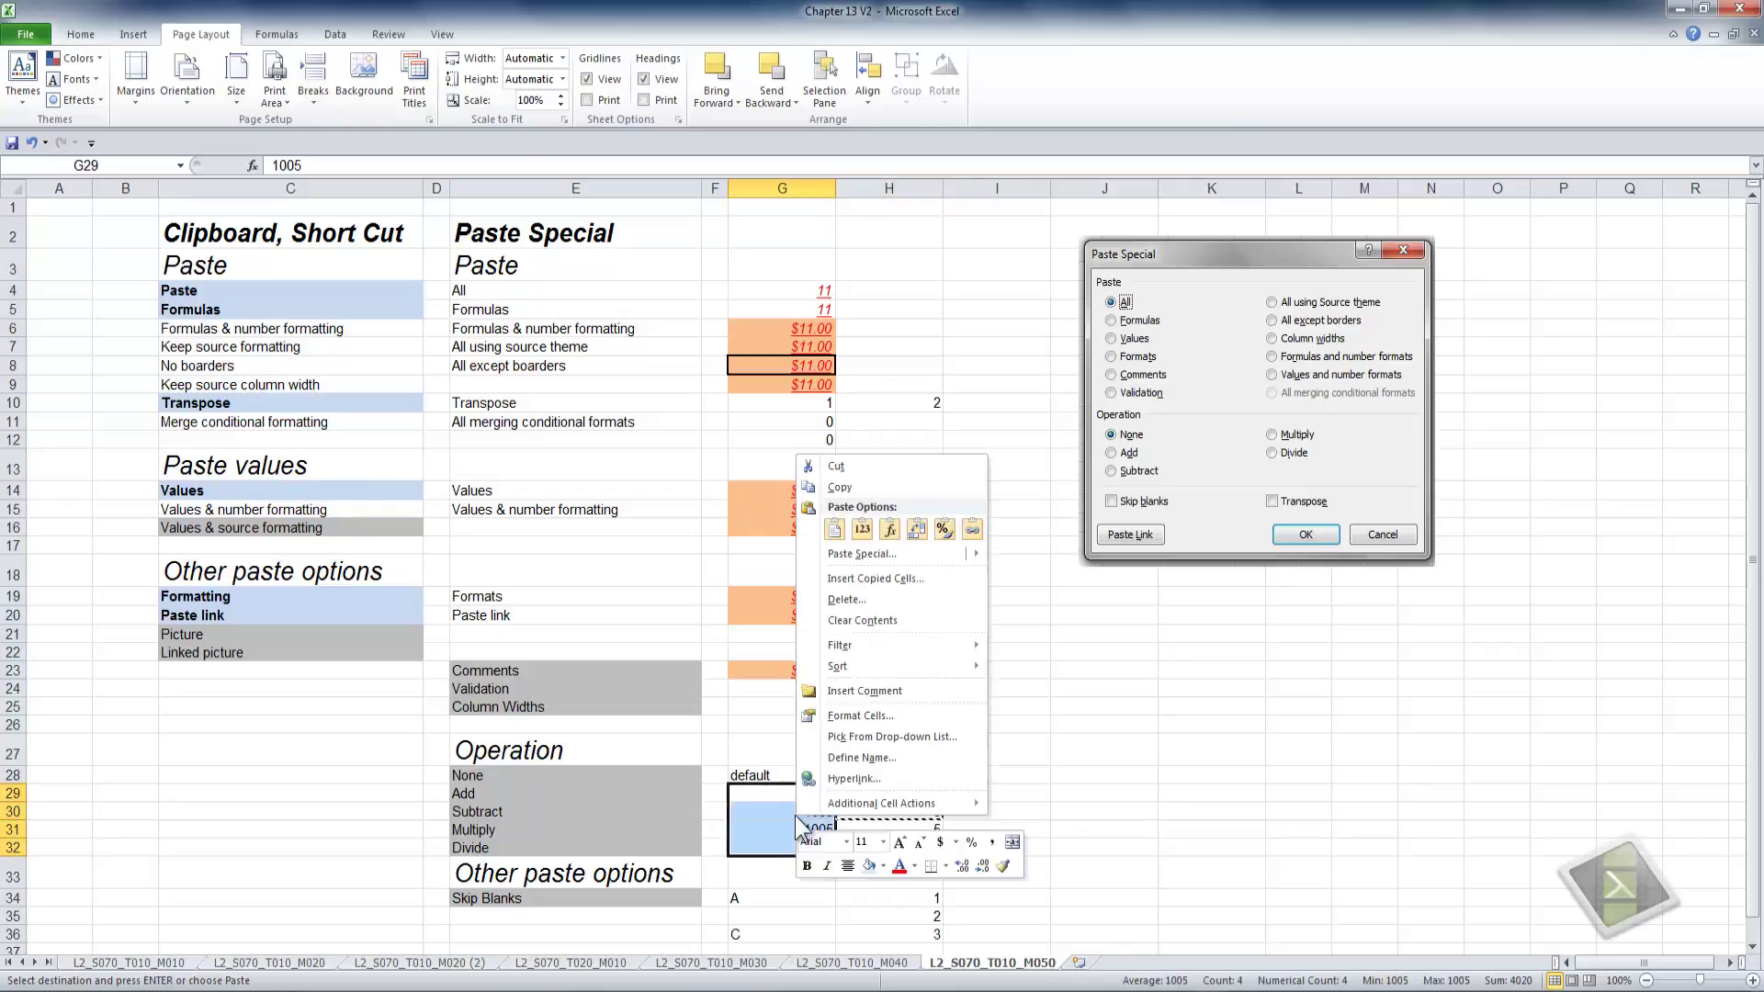
{"action": "left_click", "coordinate": [869, 554]}
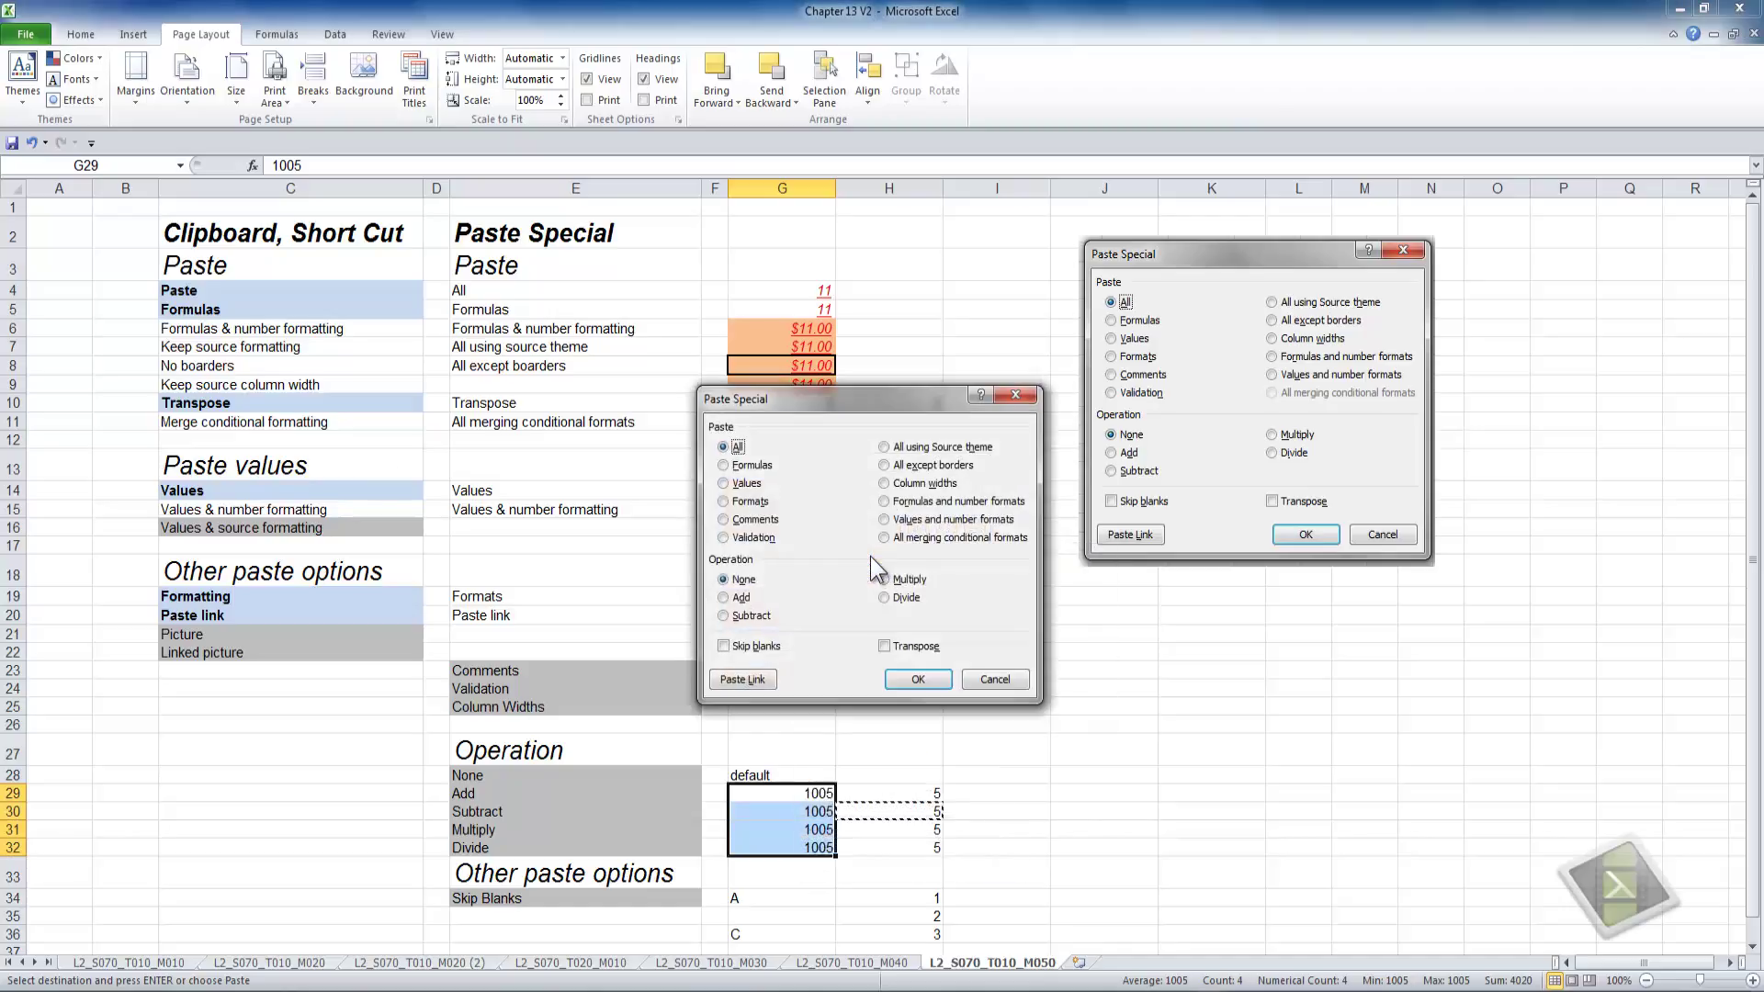
{"action": "left_click", "coordinate": [725, 615]}
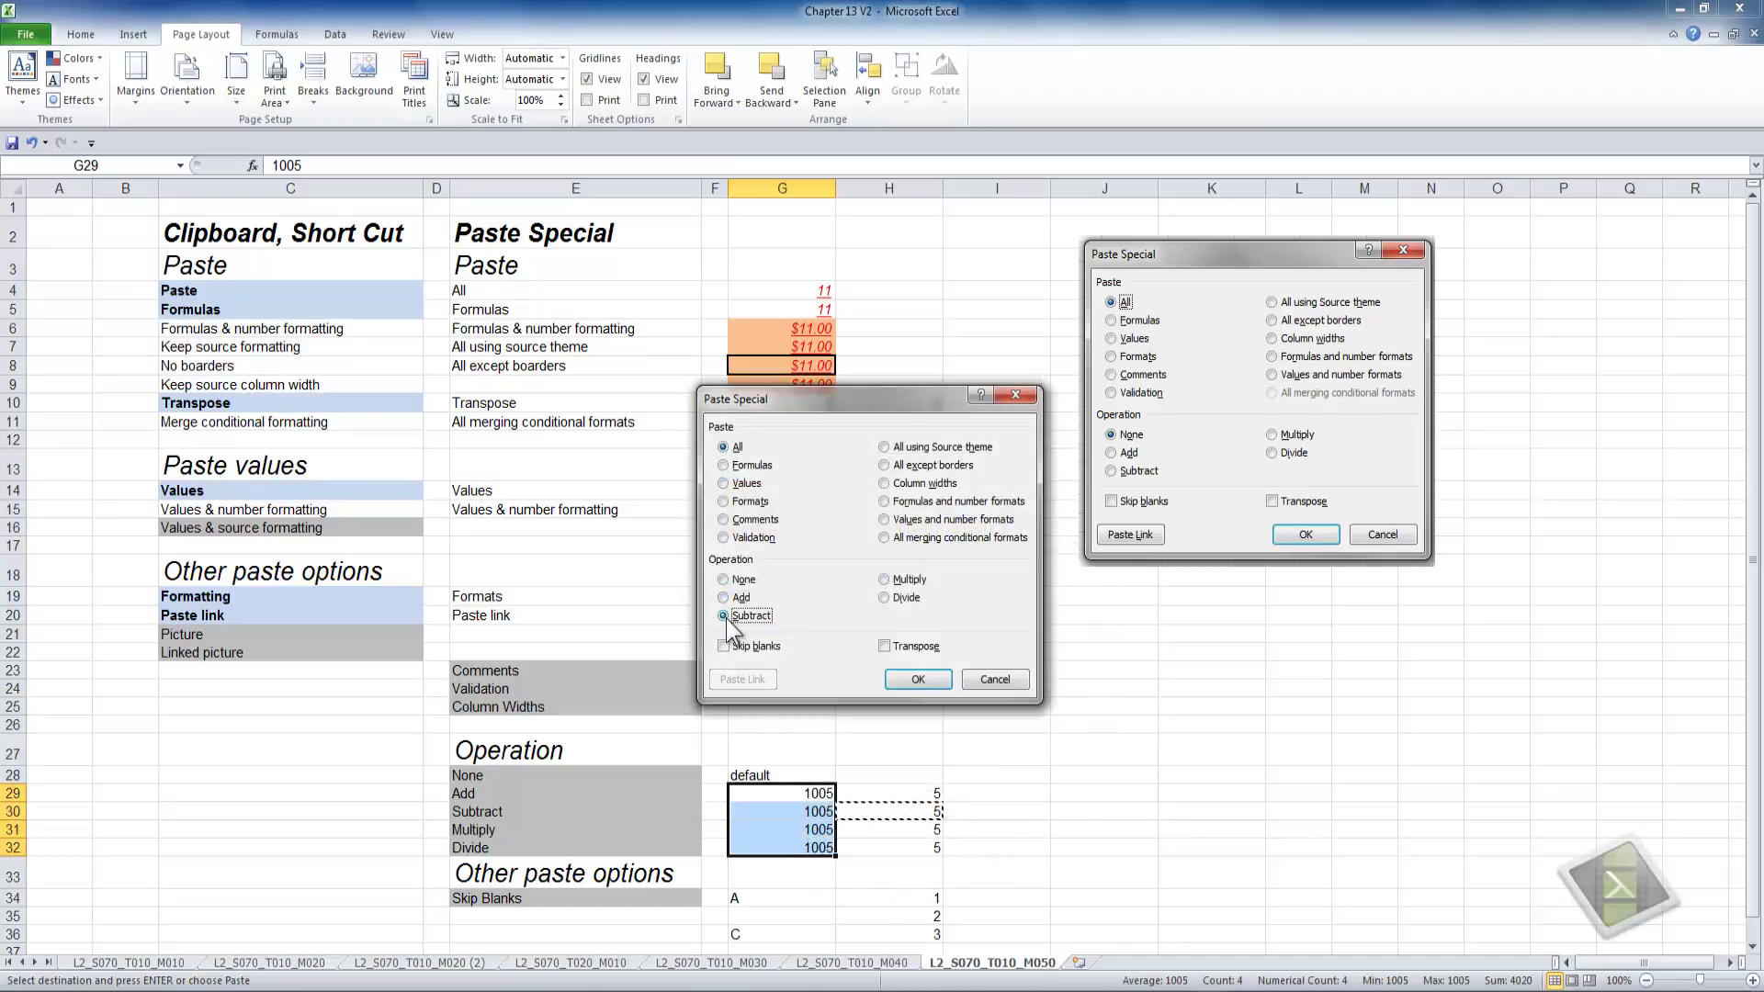
{"action": "left_click", "coordinate": [917, 680]}
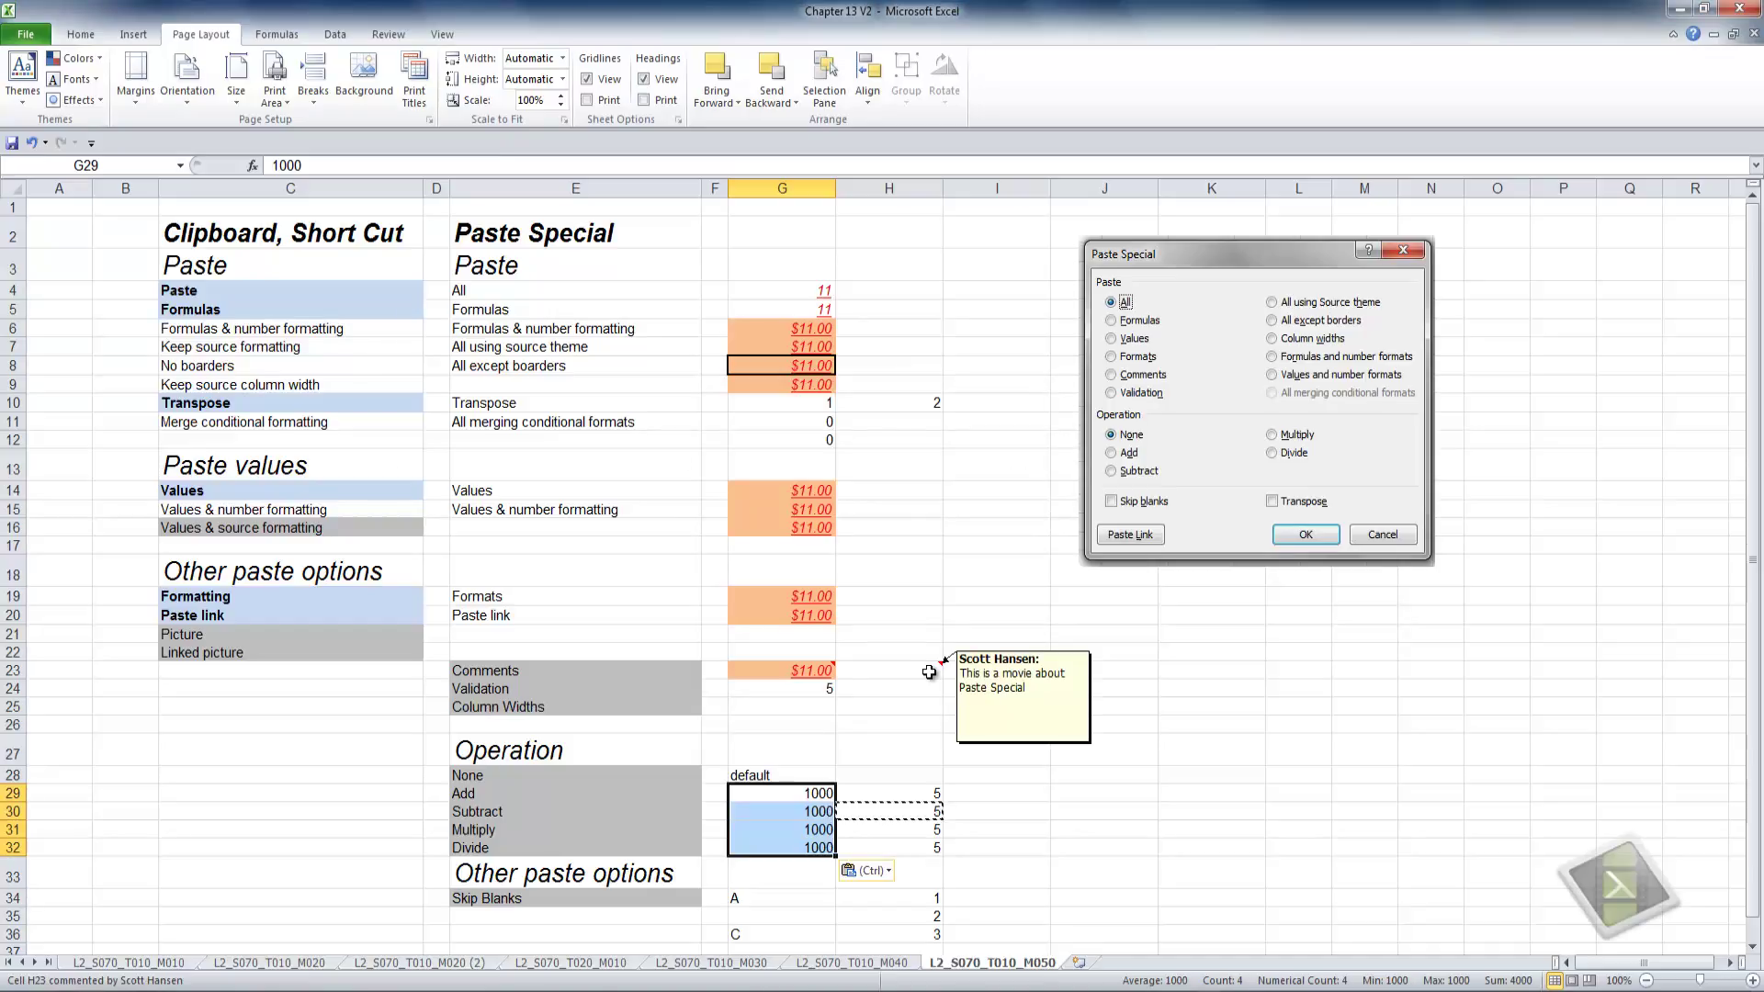
Copy the 5 in H31 and multiply every value in G29:G32 by it using the Paste Special Multiply operation.
{"action": "left_click", "coordinate": [918, 832]}
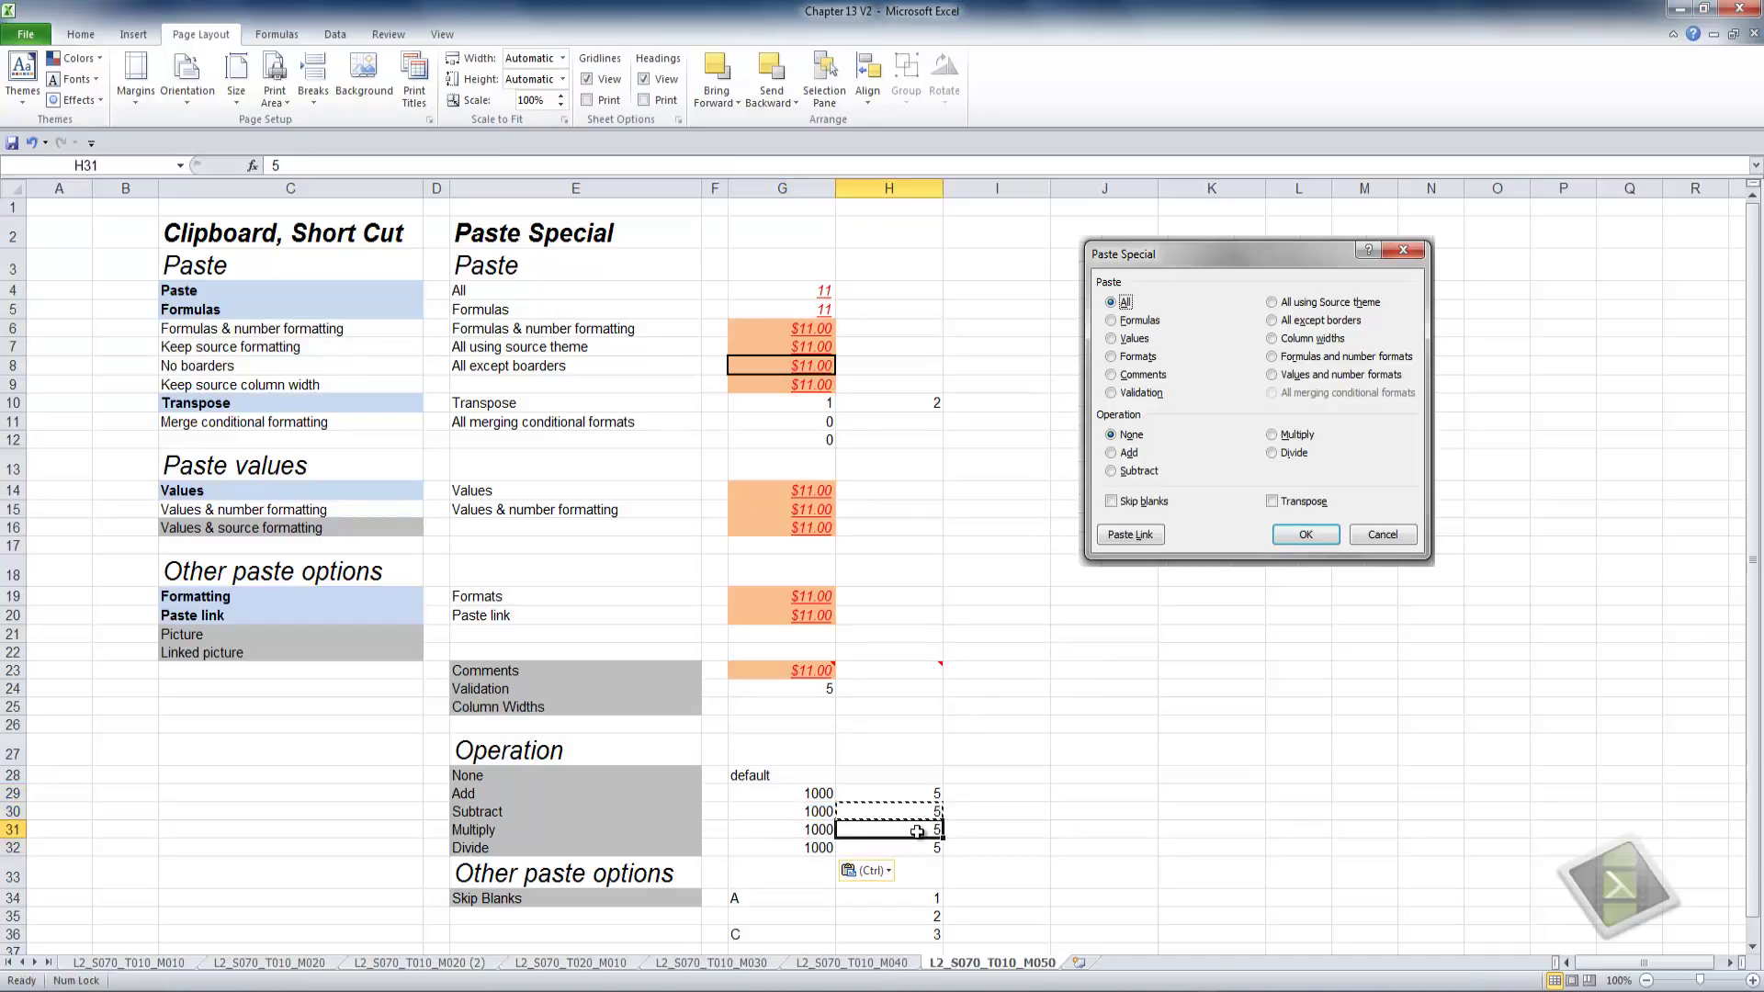
{"action": "key", "text": "ctrl+c"}
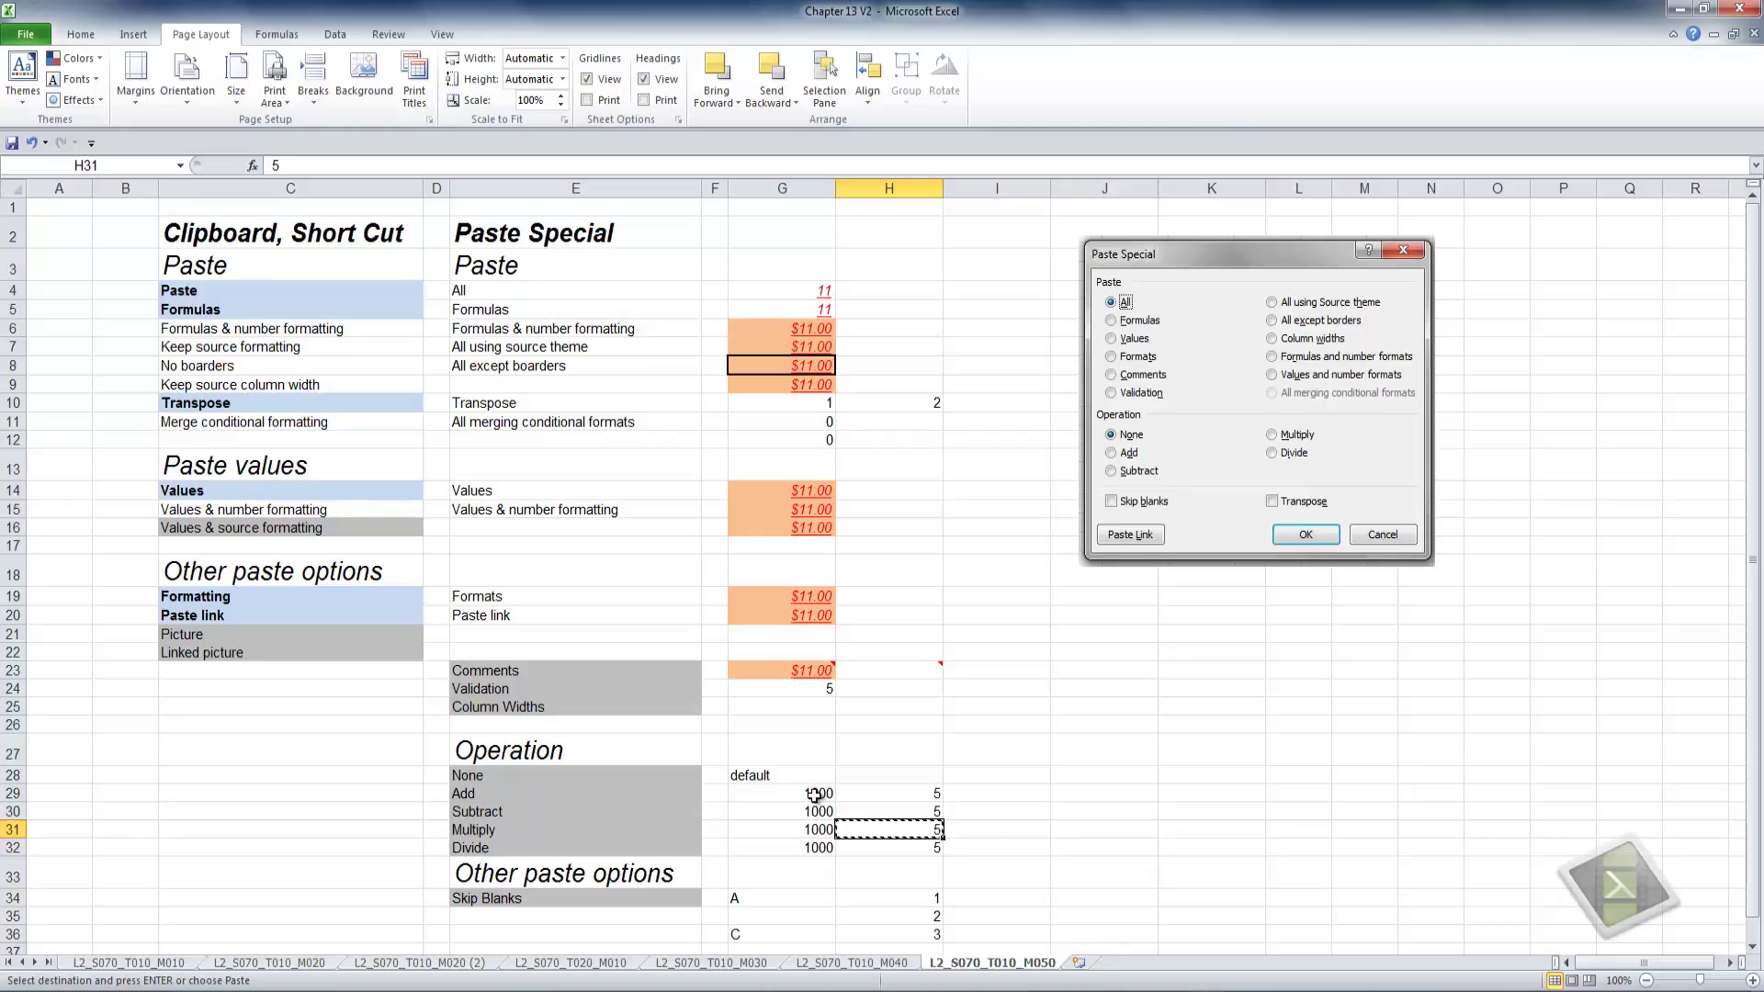
{"action": "left_click_drag", "start_coordinate": [821, 796], "coordinate": [813, 846]}
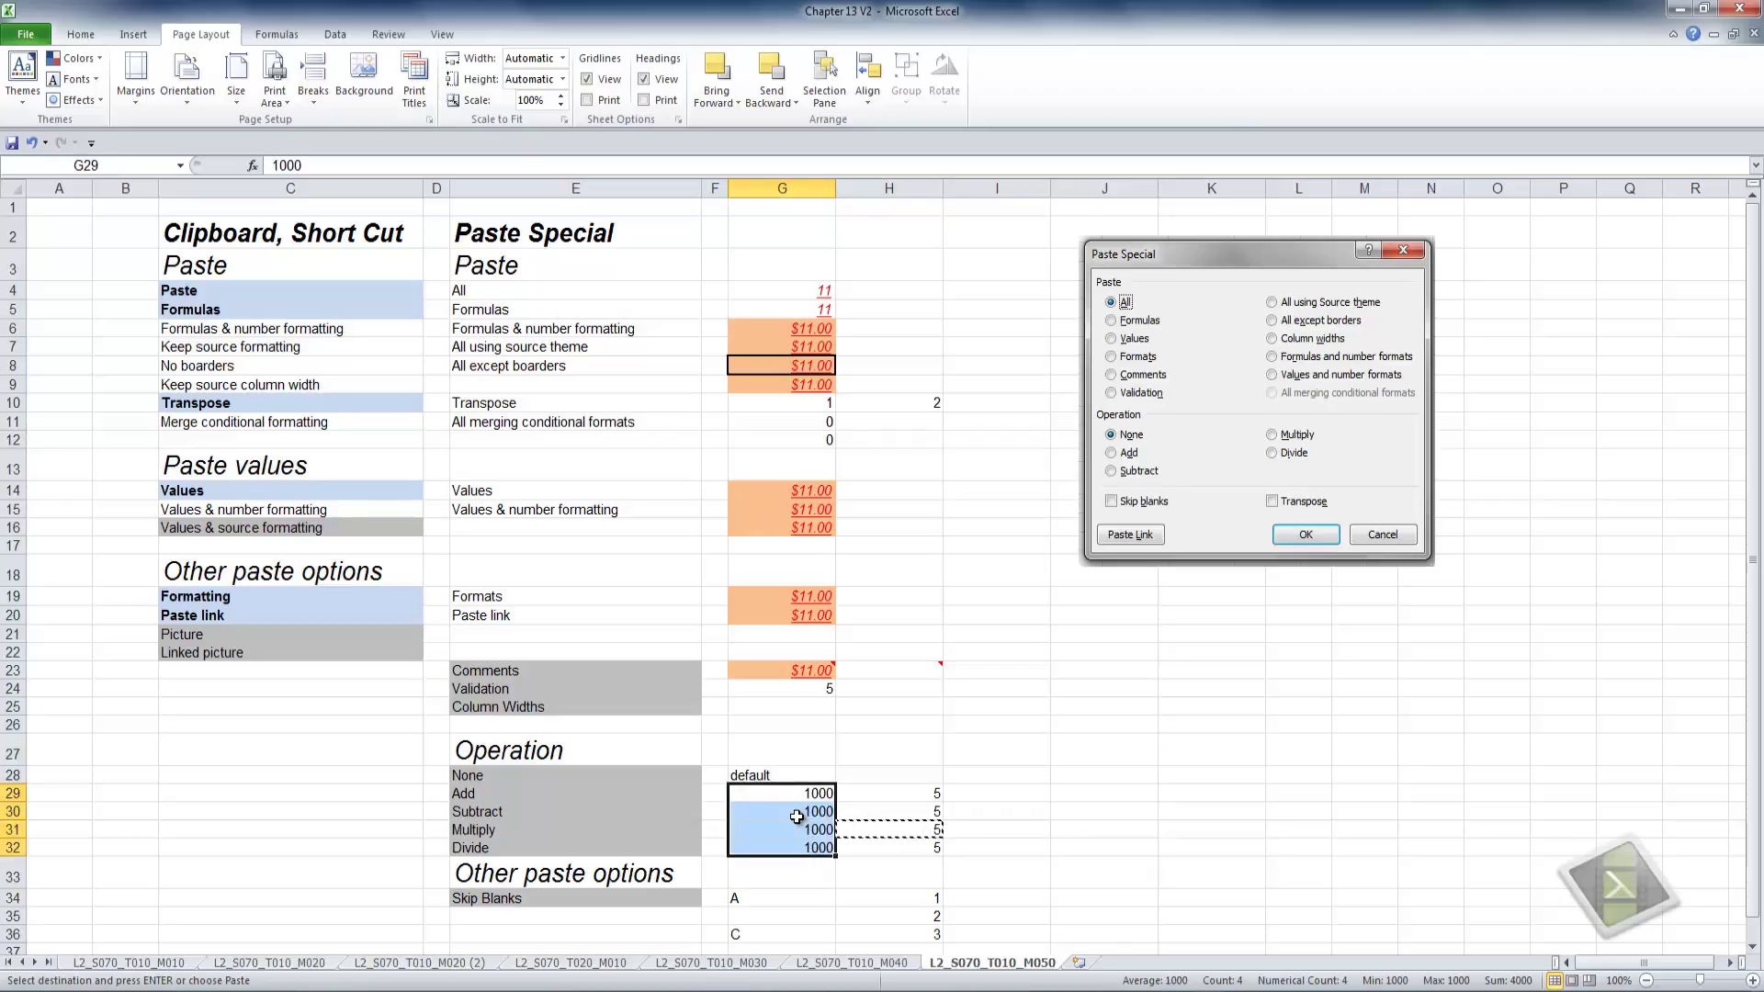
{"action": "right_click", "coordinate": [790, 818]}
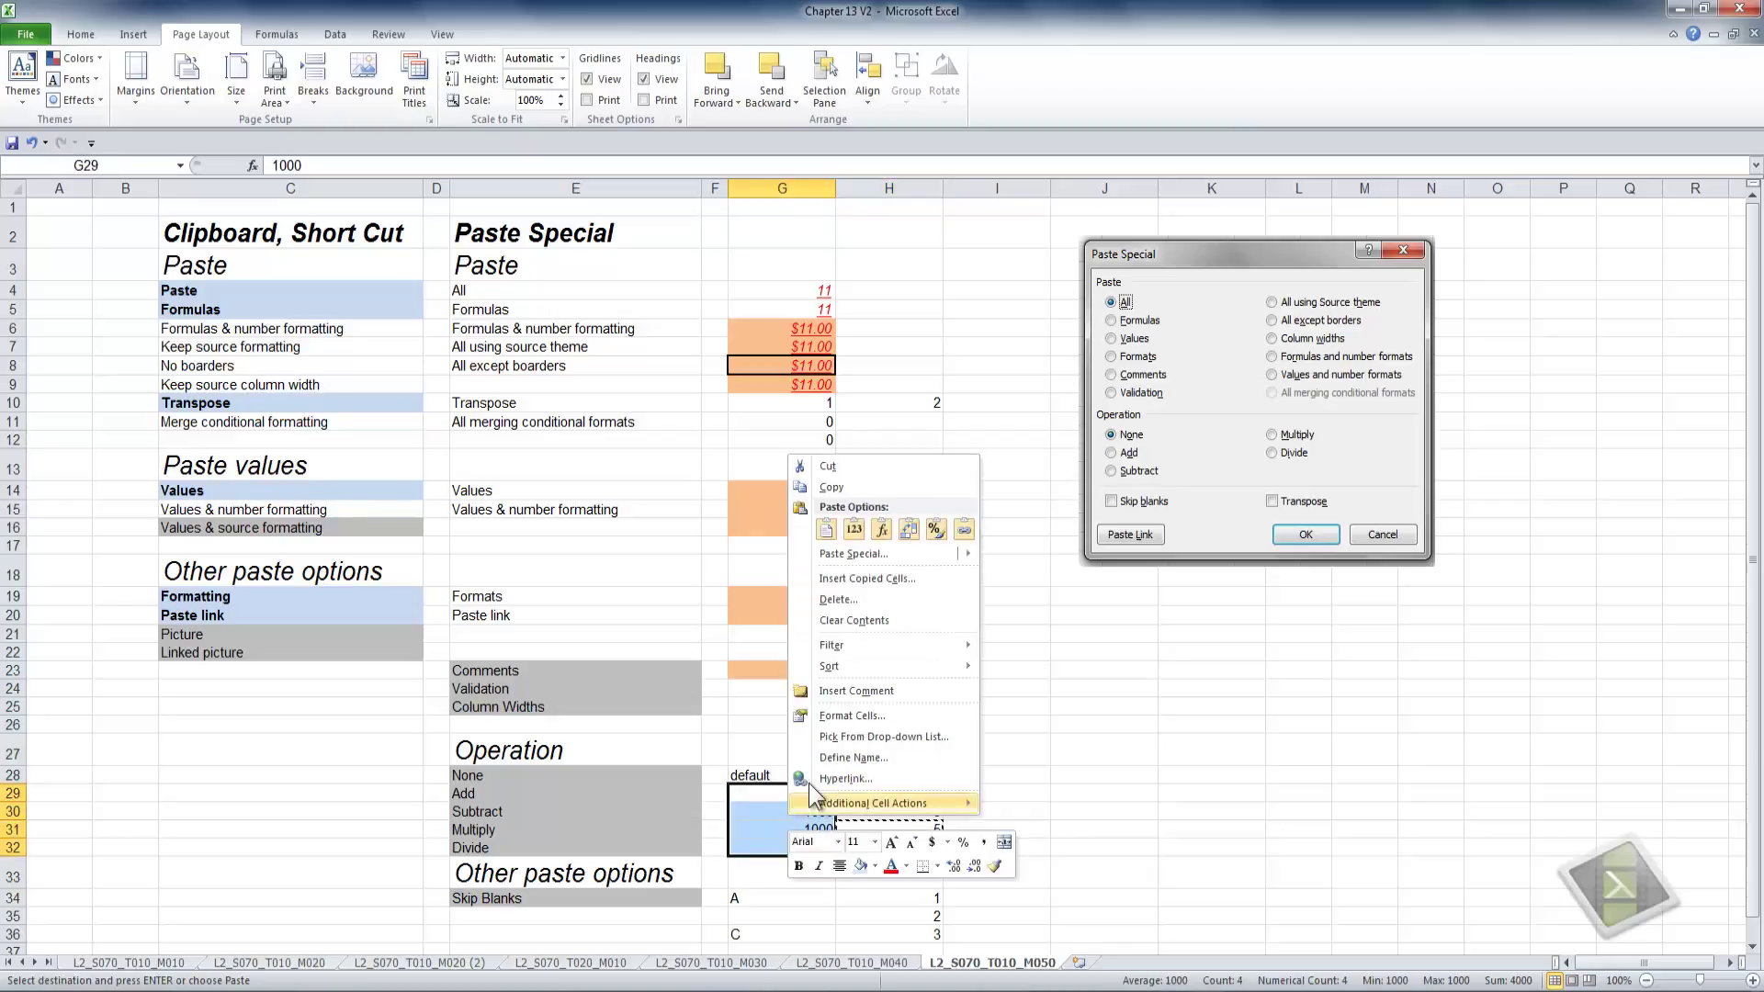
{"action": "left_click", "coordinate": [852, 554]}
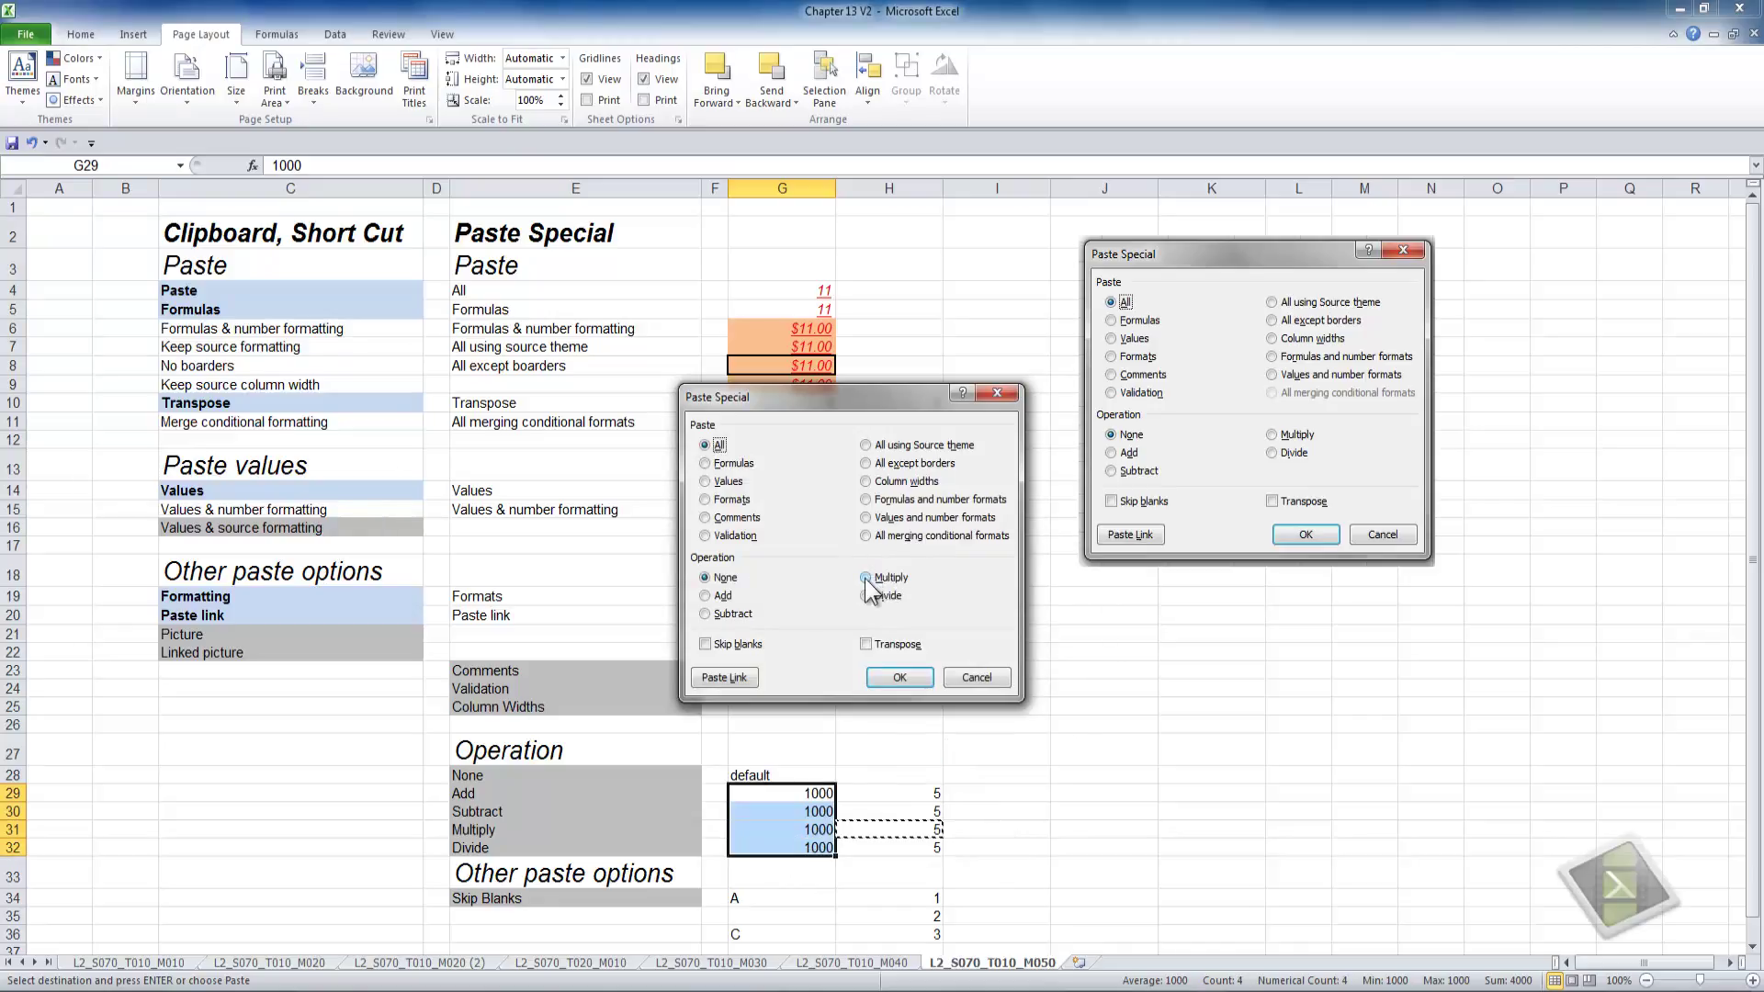
{"action": "left_click", "coordinate": [865, 577]}
{"action": "left_click", "coordinate": [907, 681]}
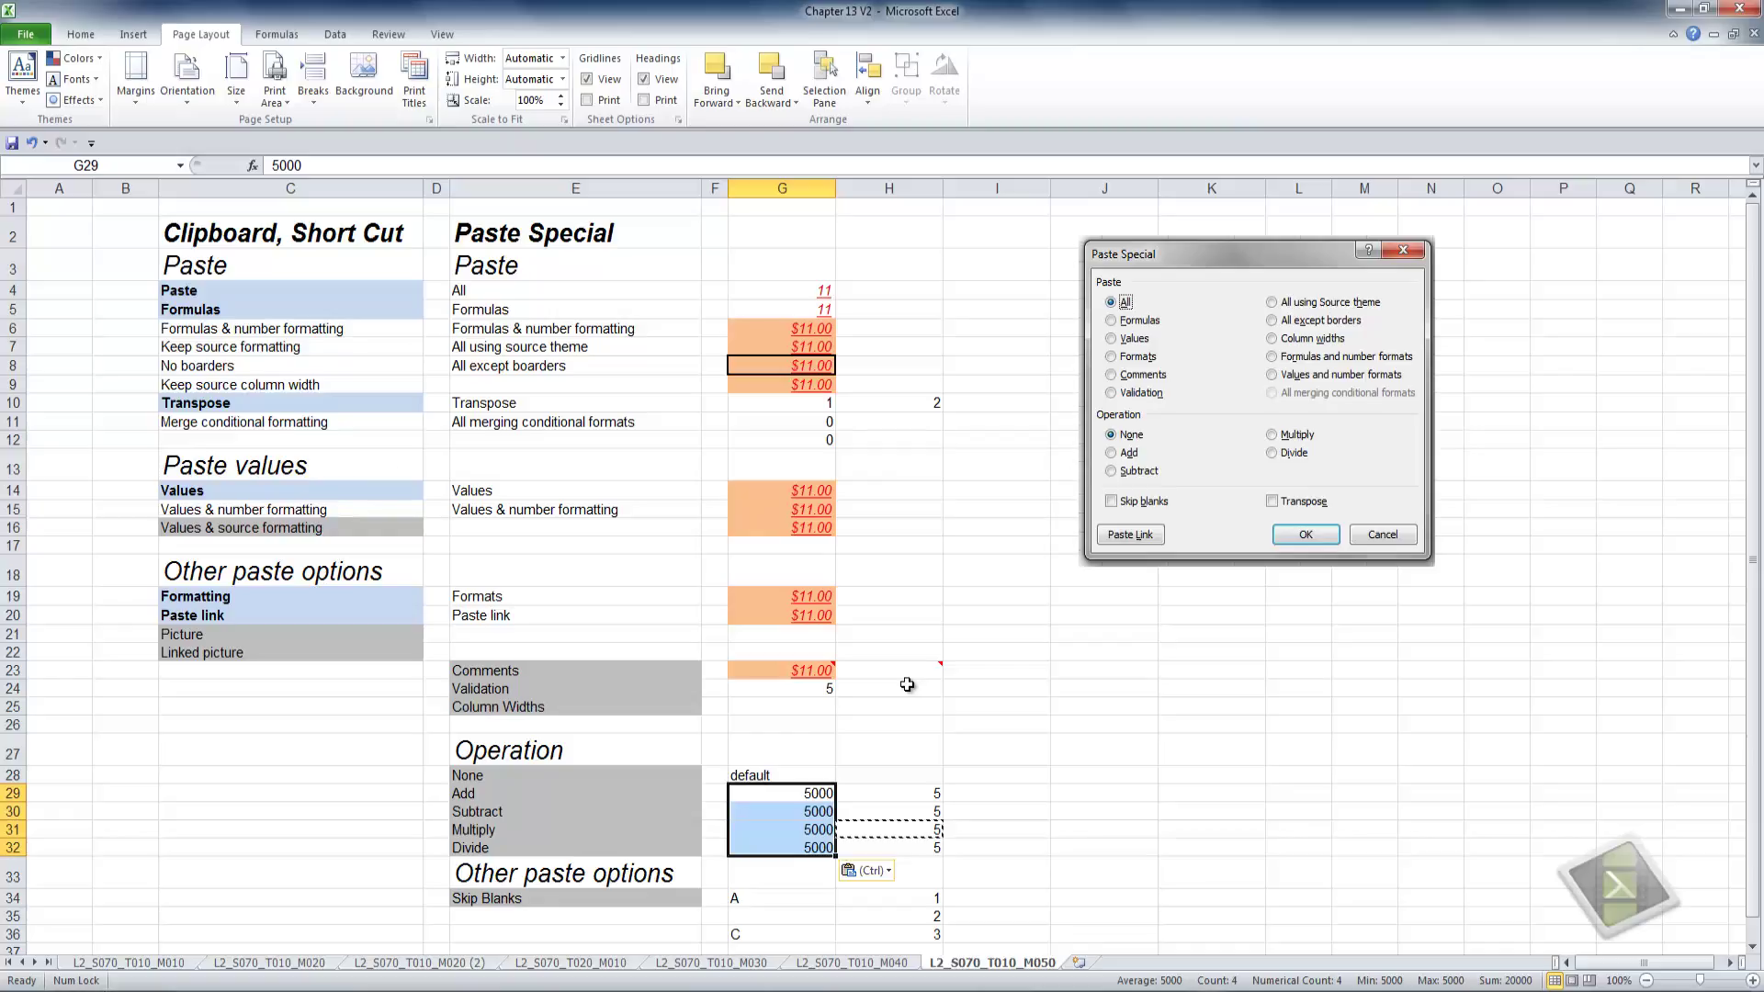
Copy the 5 in H32 and divide every value in G29:G32 by it using the Paste Special Divide operation.
{"action": "left_click", "coordinate": [935, 846]}
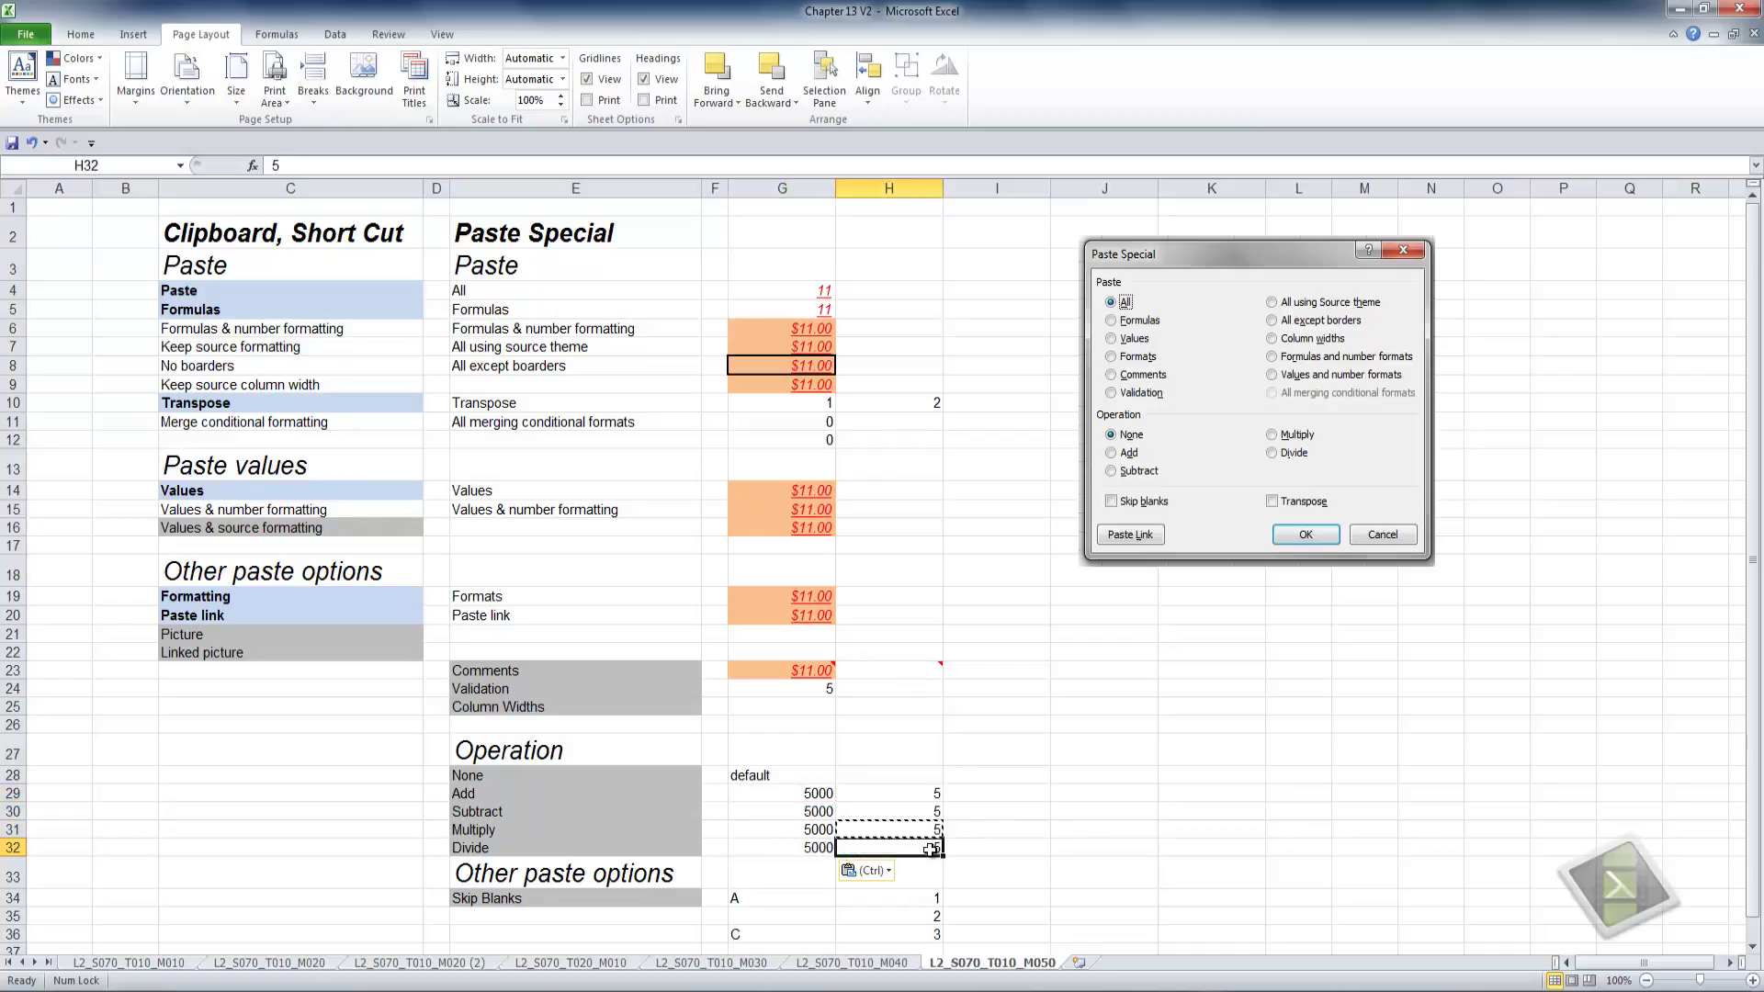
{"action": "key", "text": "ctrl+c"}
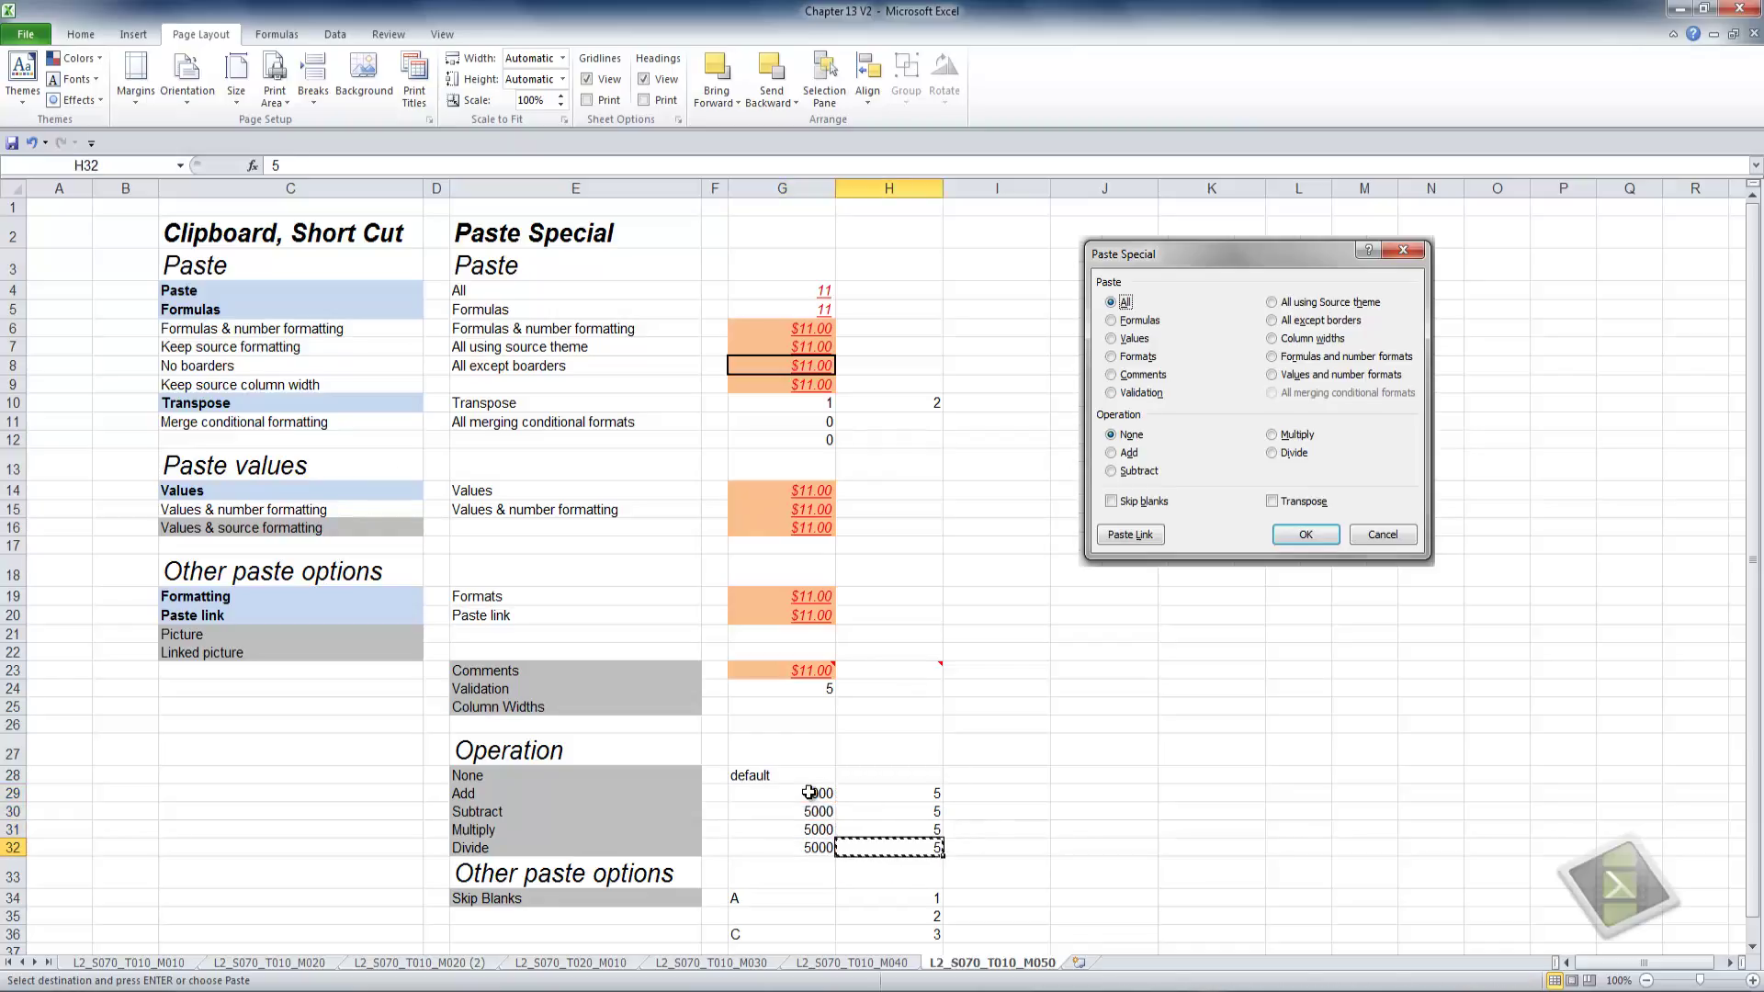
{"action": "left_click_drag", "start_coordinate": [814, 793], "coordinate": [808, 845]}
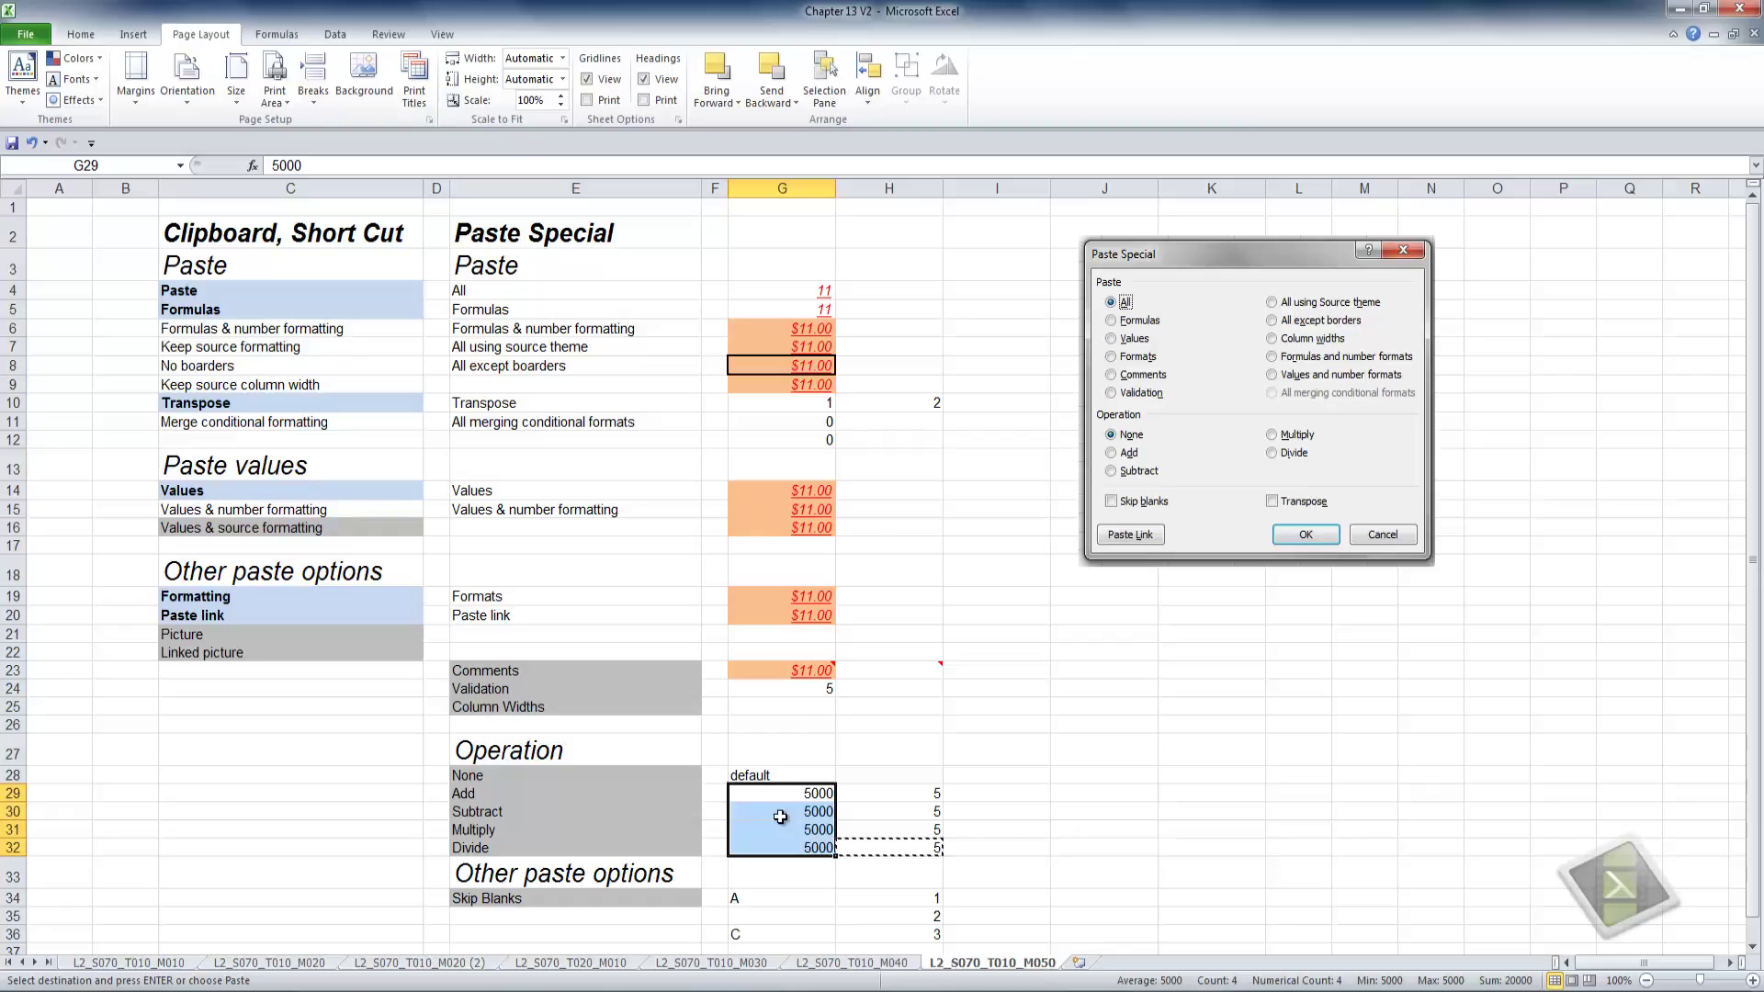
{"action": "right_click", "coordinate": [780, 818]}
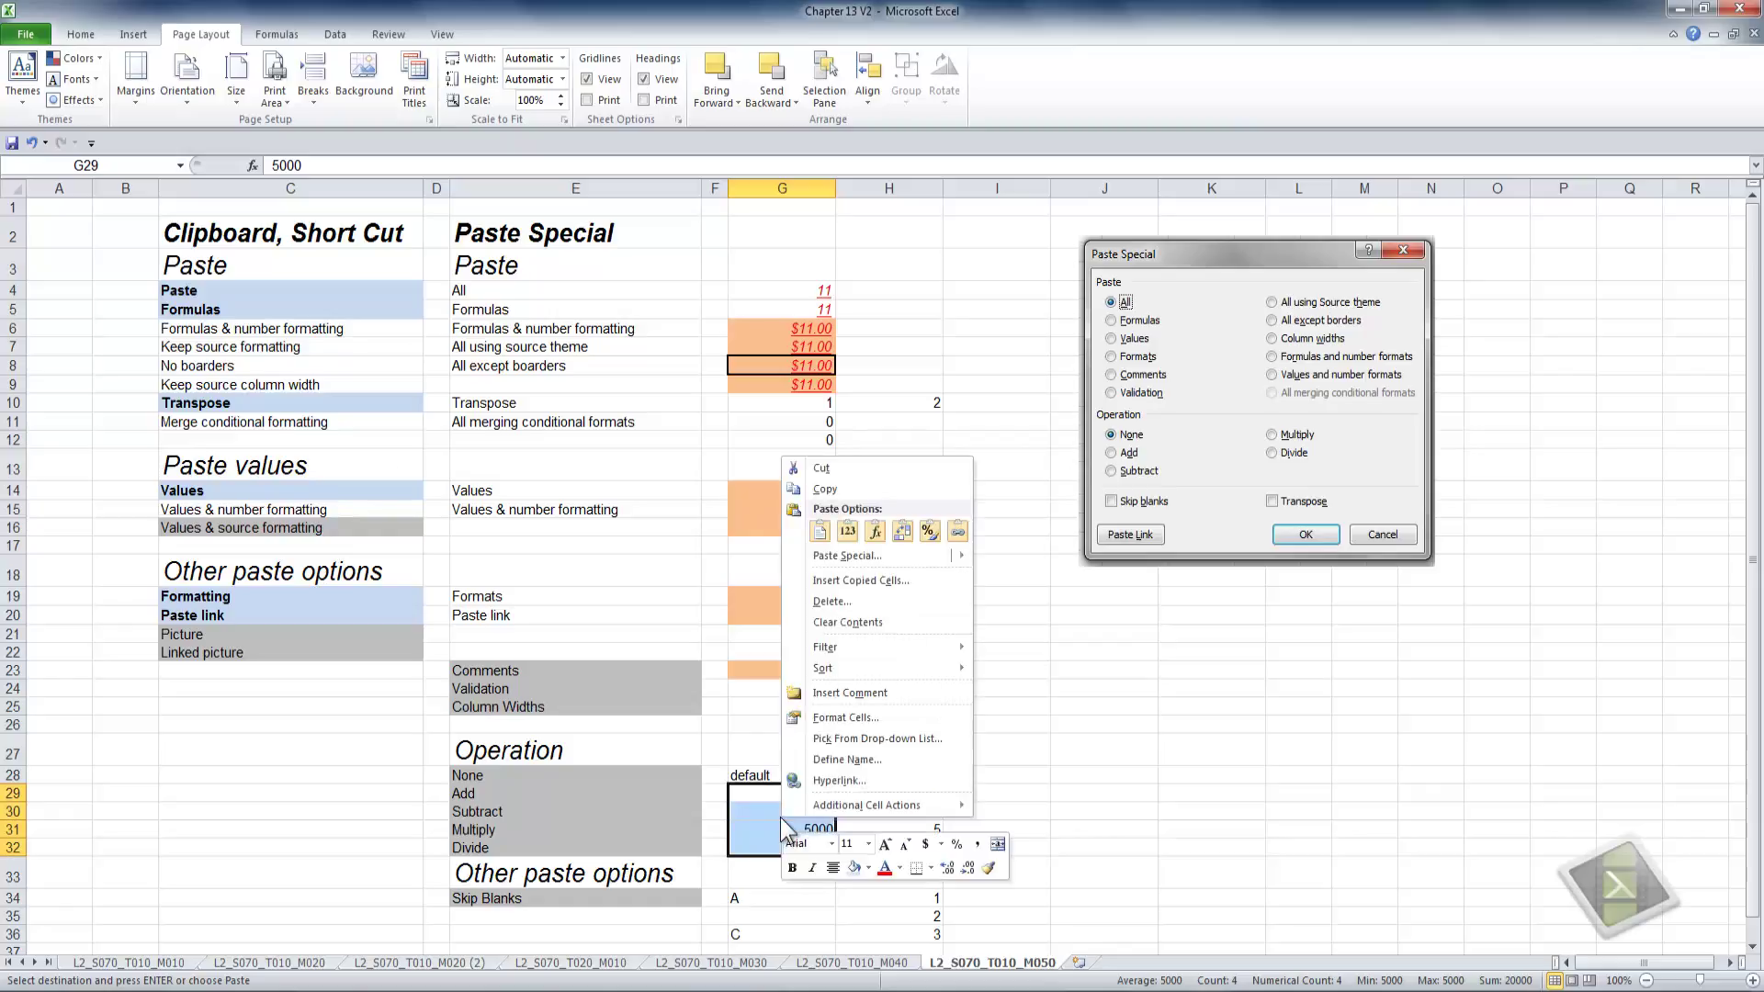
{"action": "left_click", "coordinate": [851, 560]}
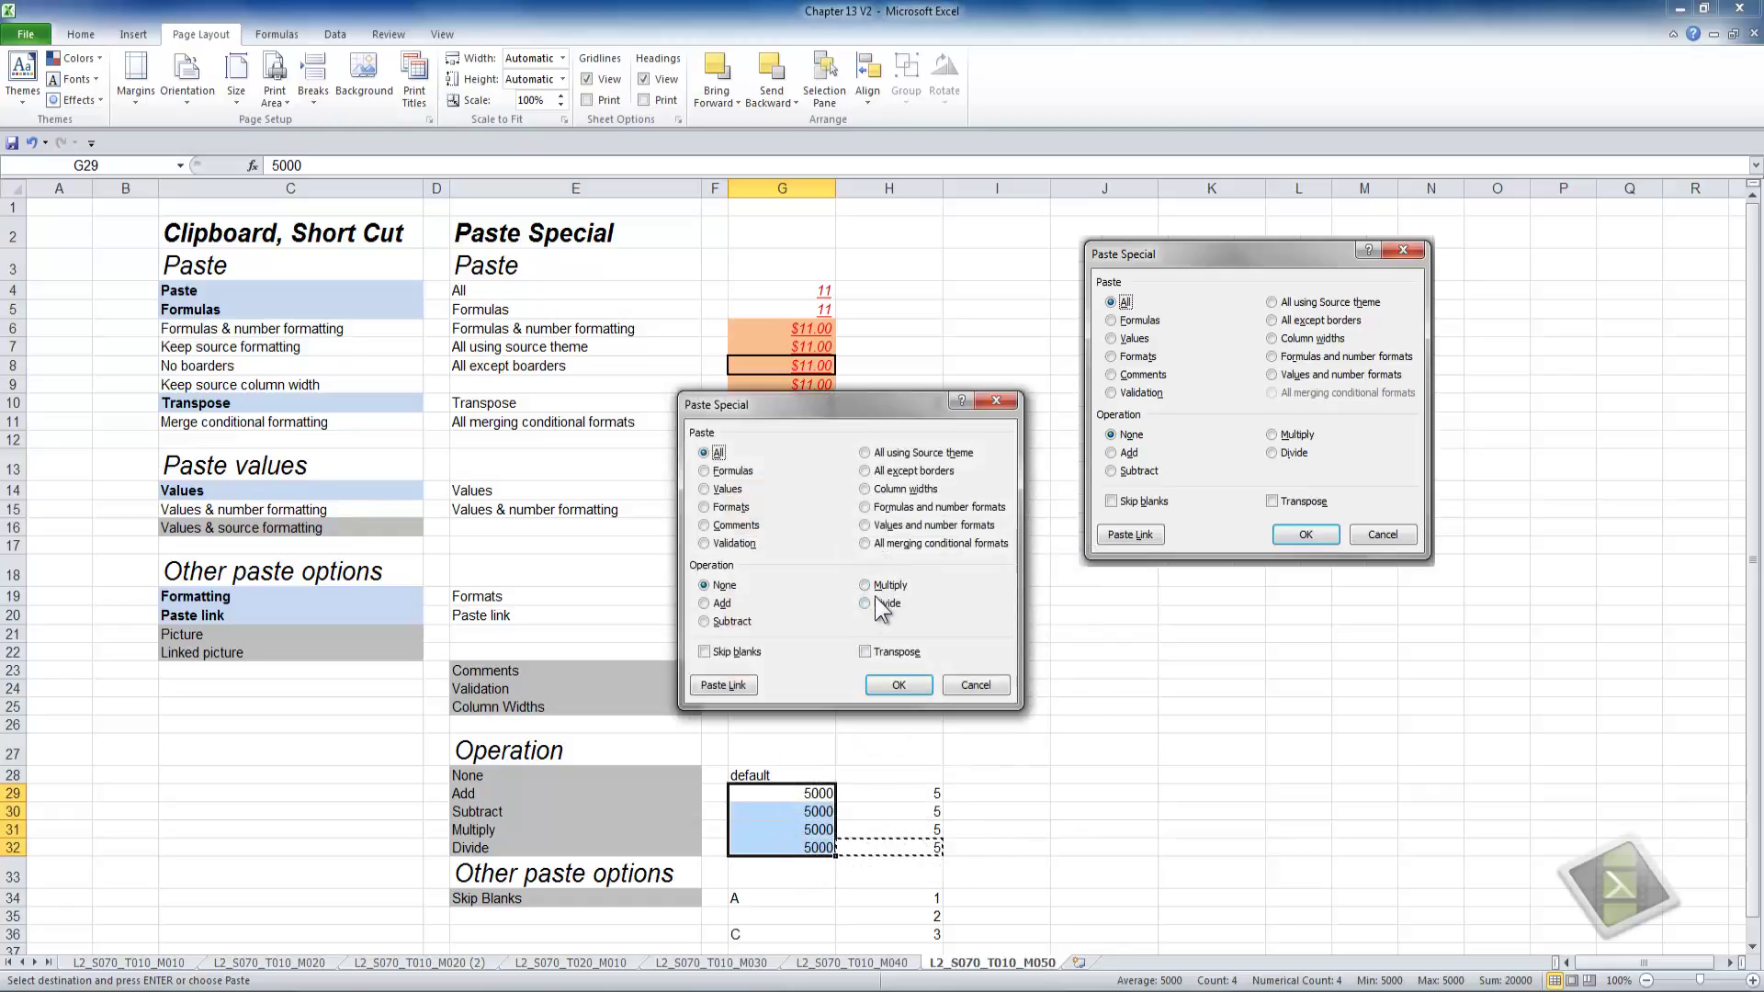
{"action": "left_click", "coordinate": [877, 604]}
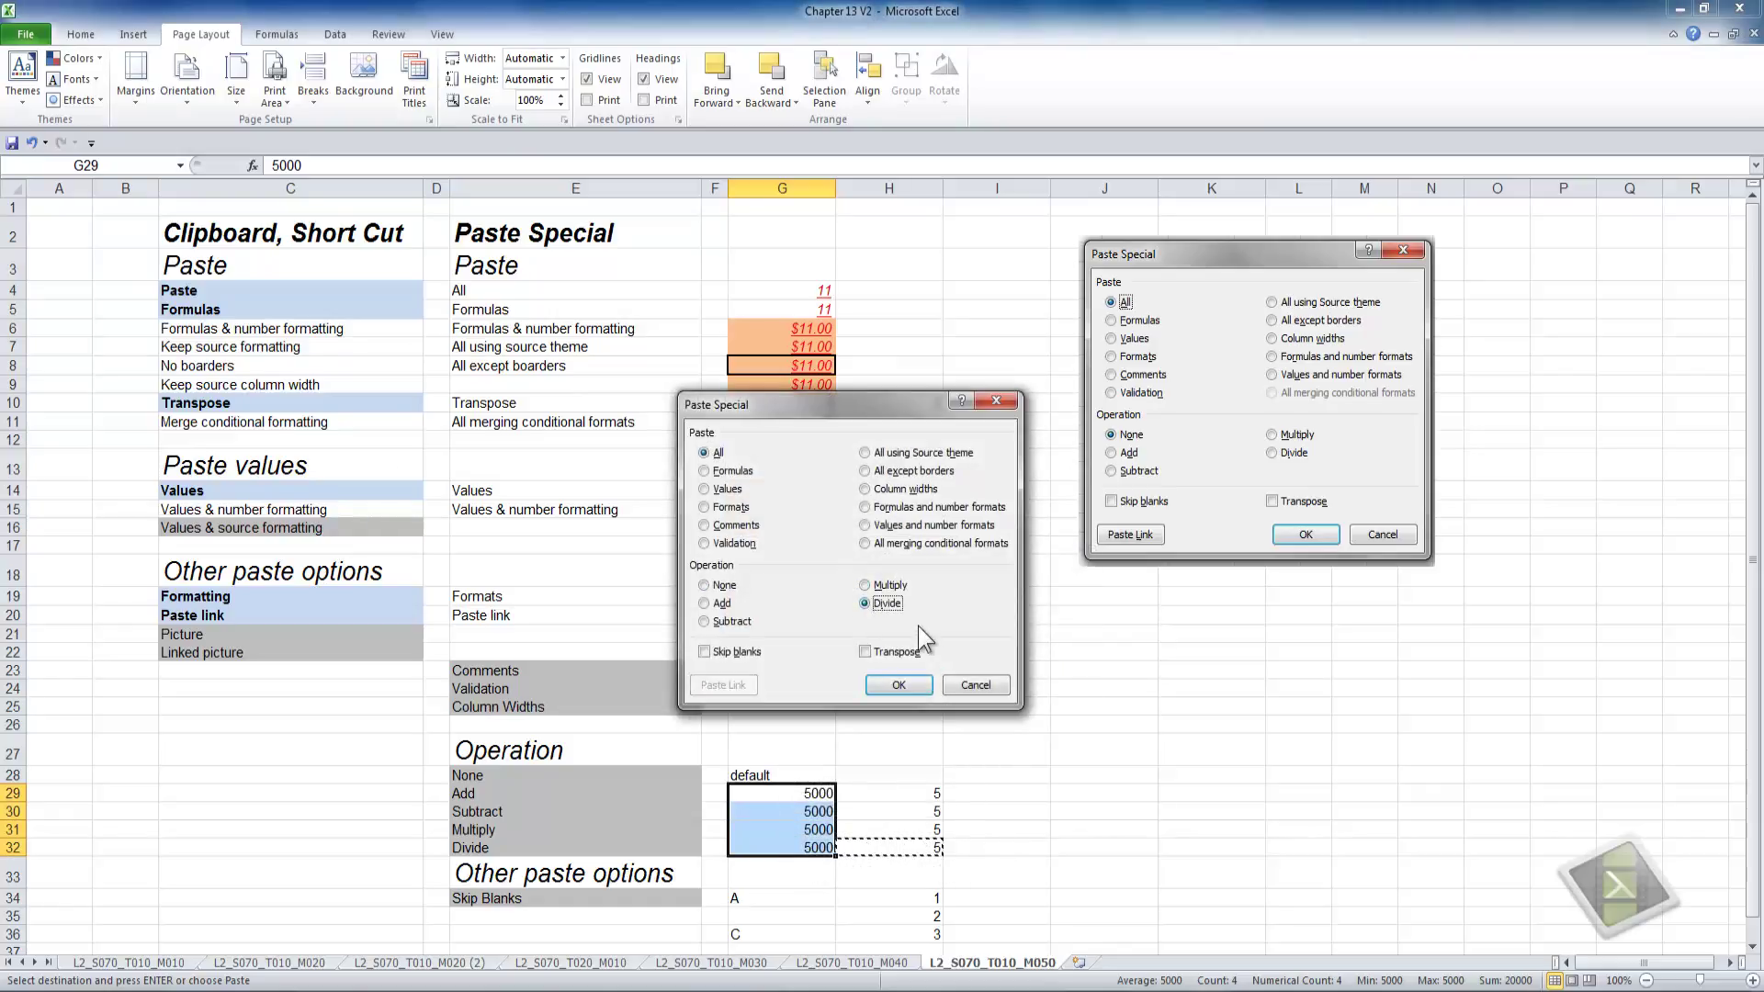
{"action": "left_click", "coordinate": [900, 685]}
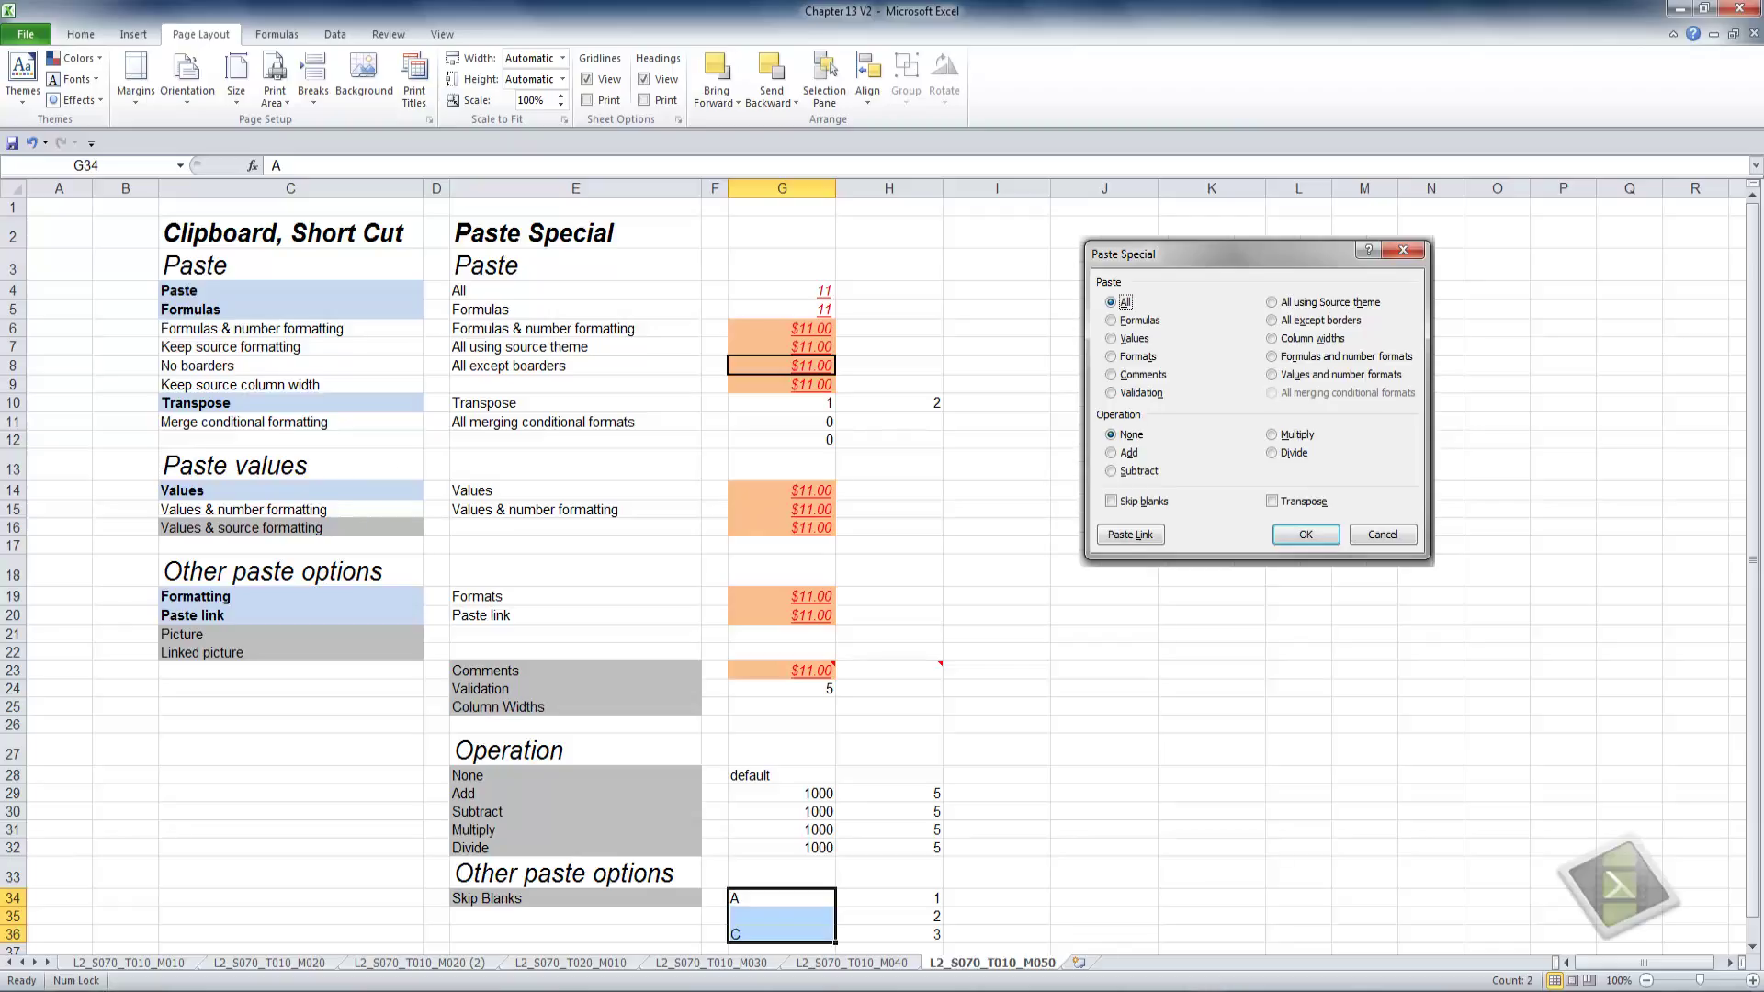
Copy G34:G36 and paste it over H34:H36 using Paste Special with the Skip blanks option enabled.
{"action": "key", "text": "ctrl+c"}
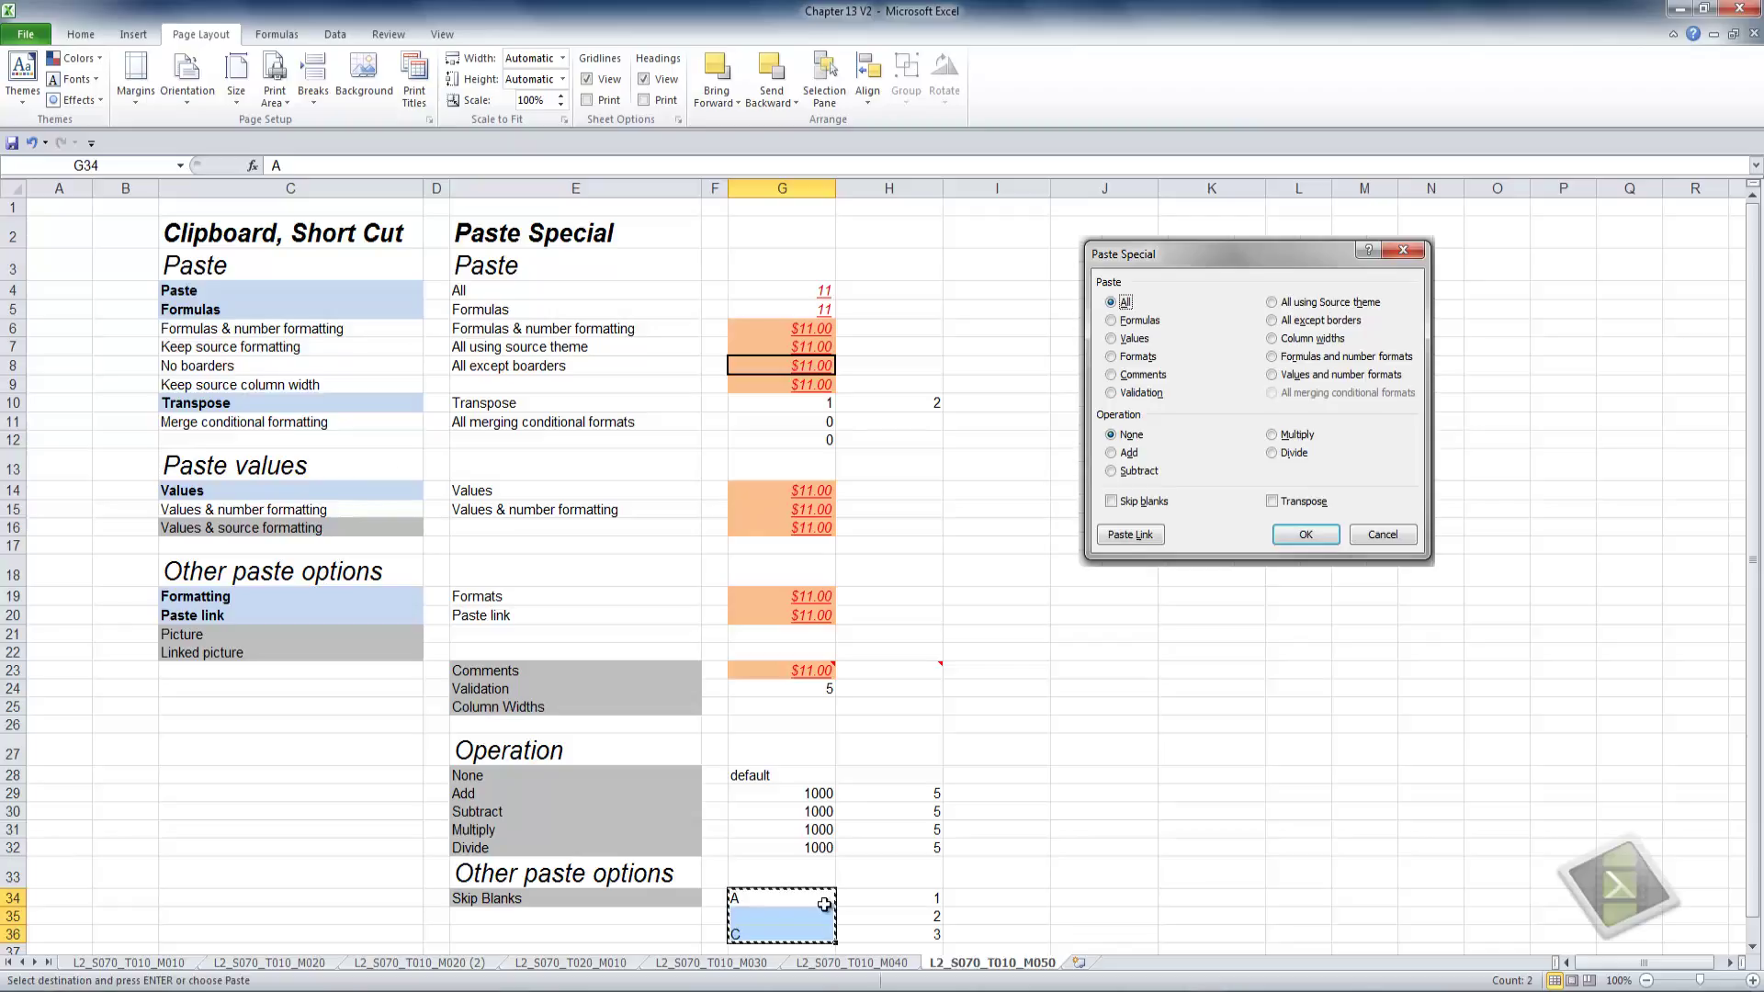
{"action": "left_click_drag", "start_coordinate": [880, 900], "coordinate": [890, 931]}
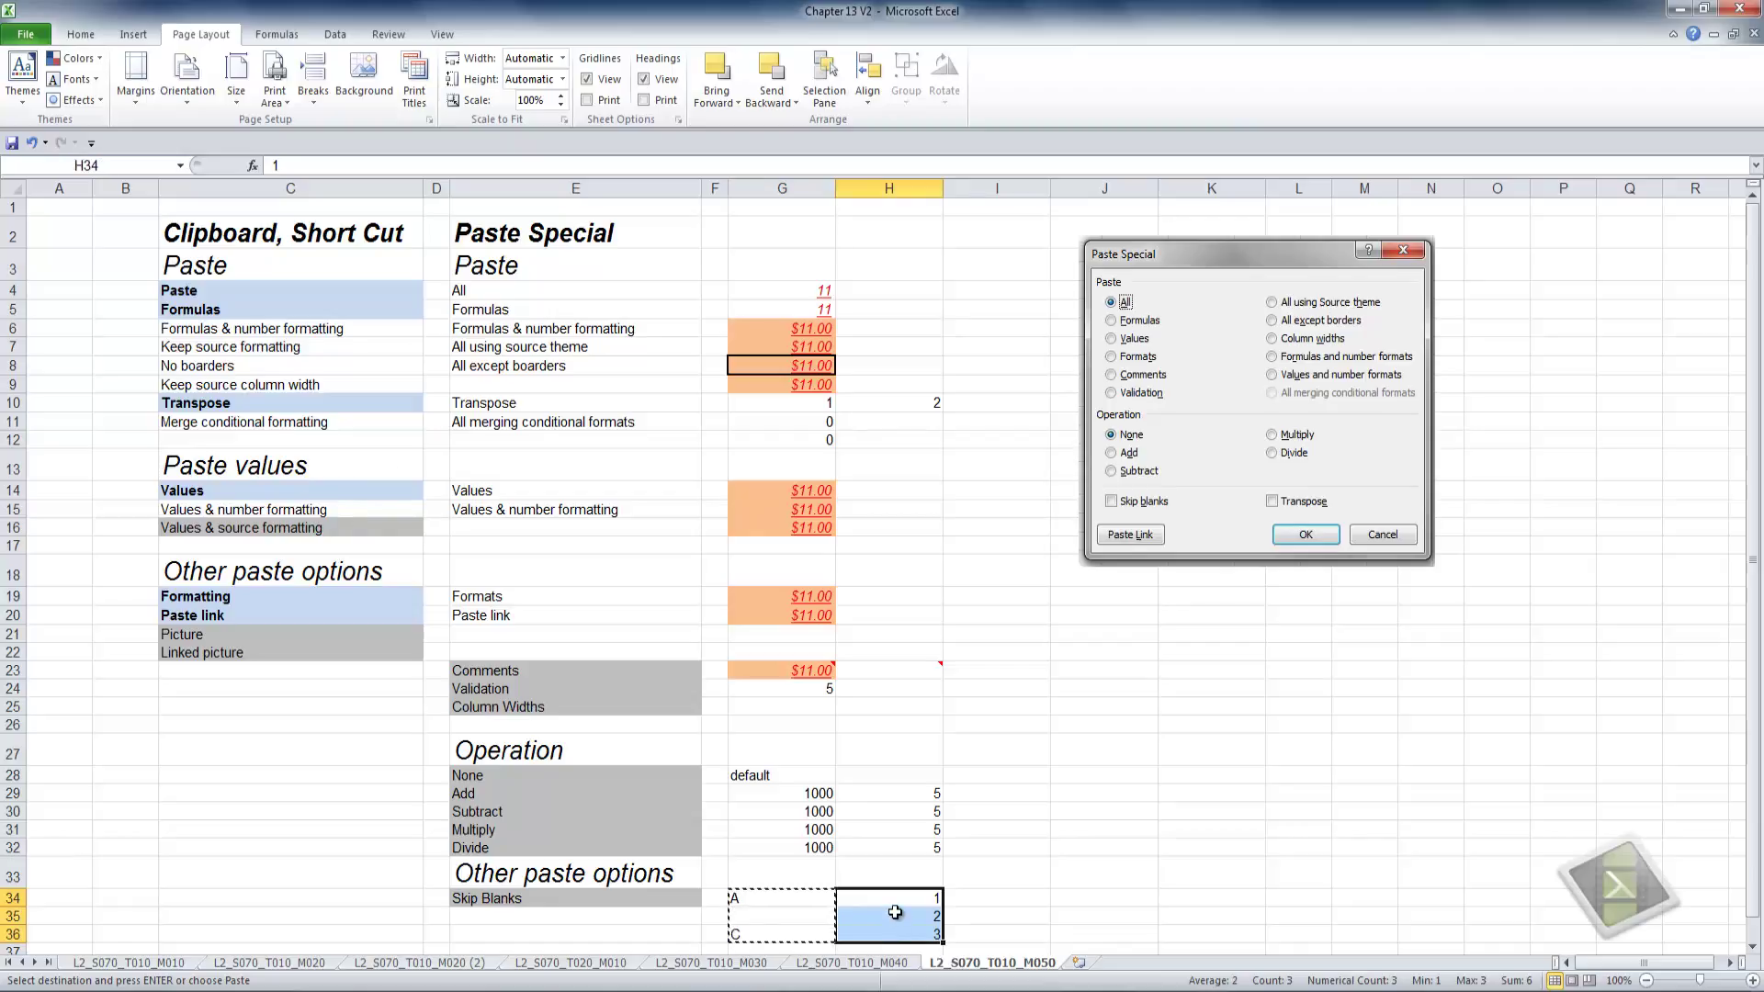
{"action": "right_click", "coordinate": [895, 912]}
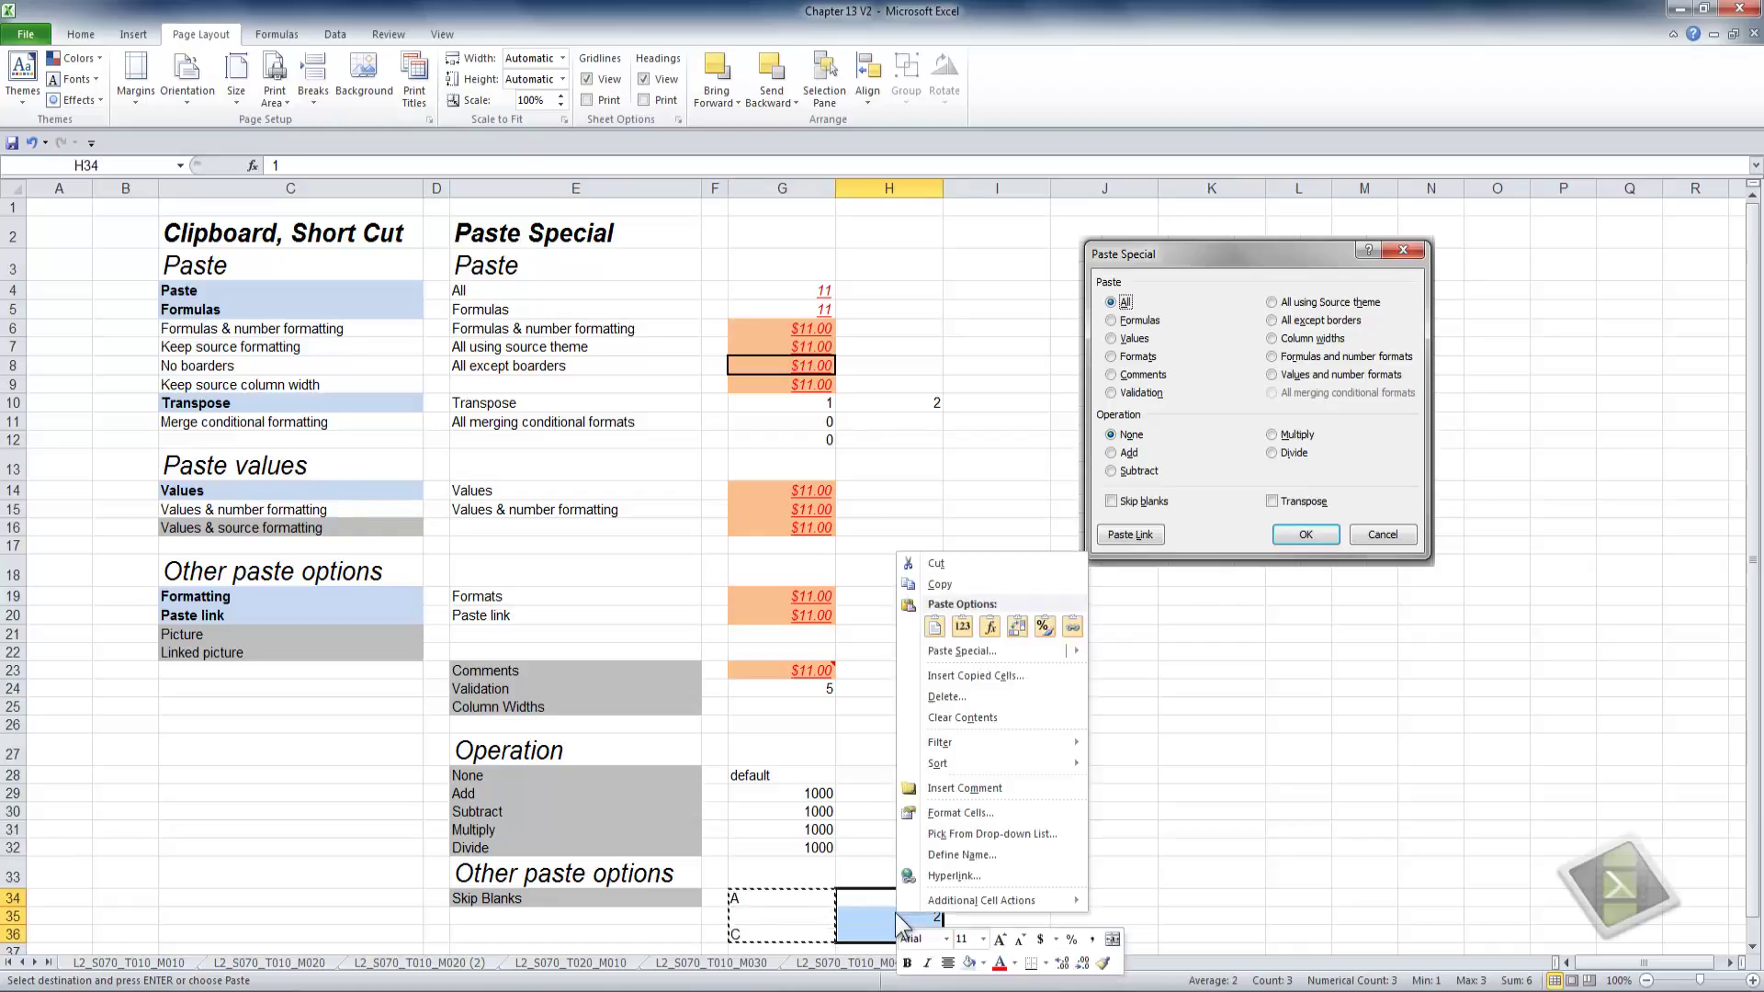
{"action": "left_click", "coordinate": [972, 652]}
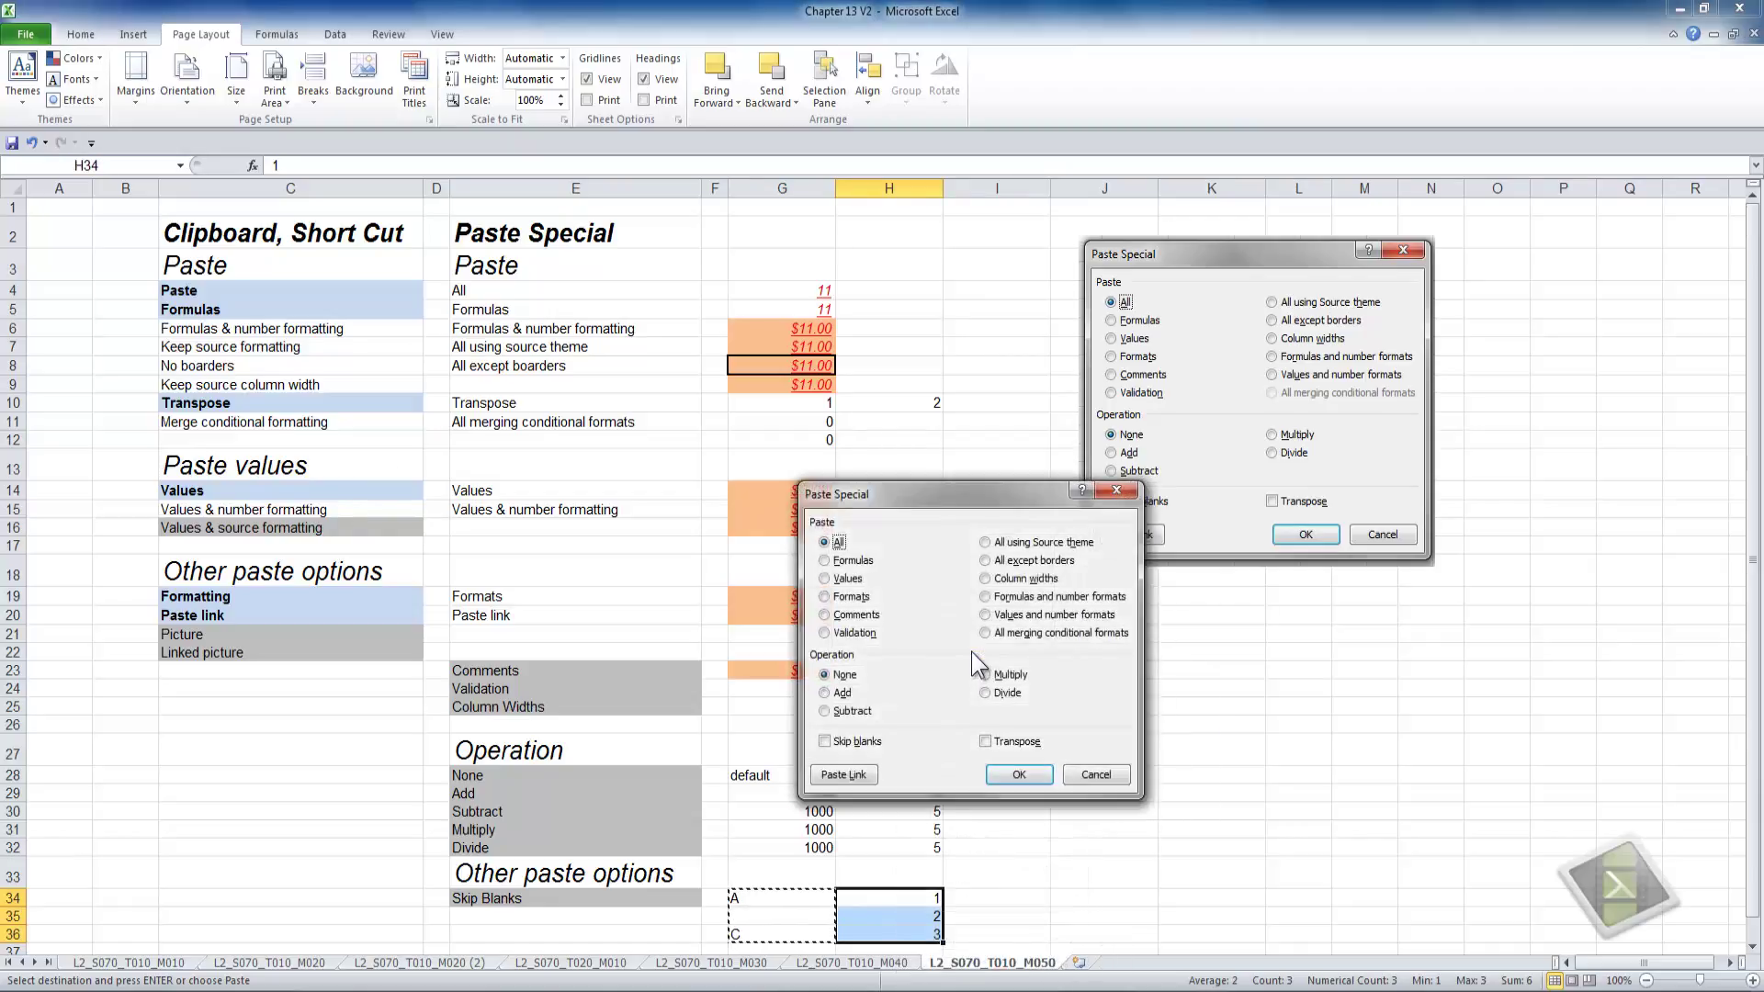
{"action": "left_click", "coordinate": [824, 741]}
{"action": "left_click", "coordinate": [1018, 779]}
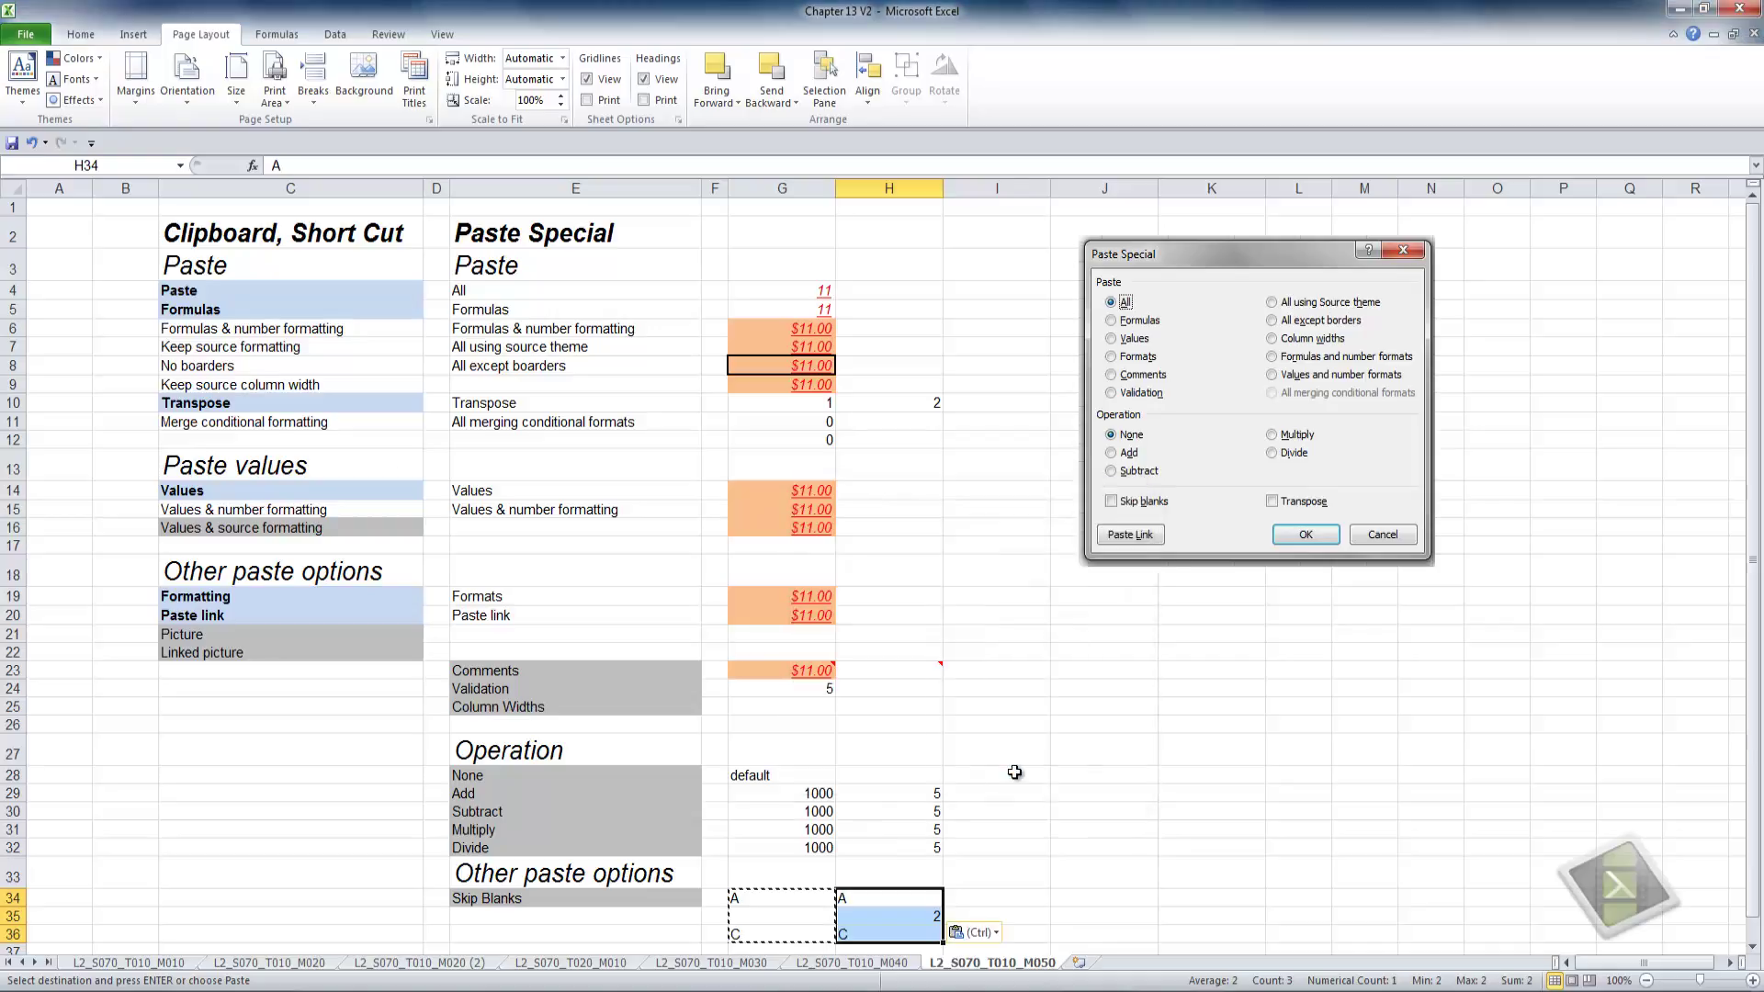